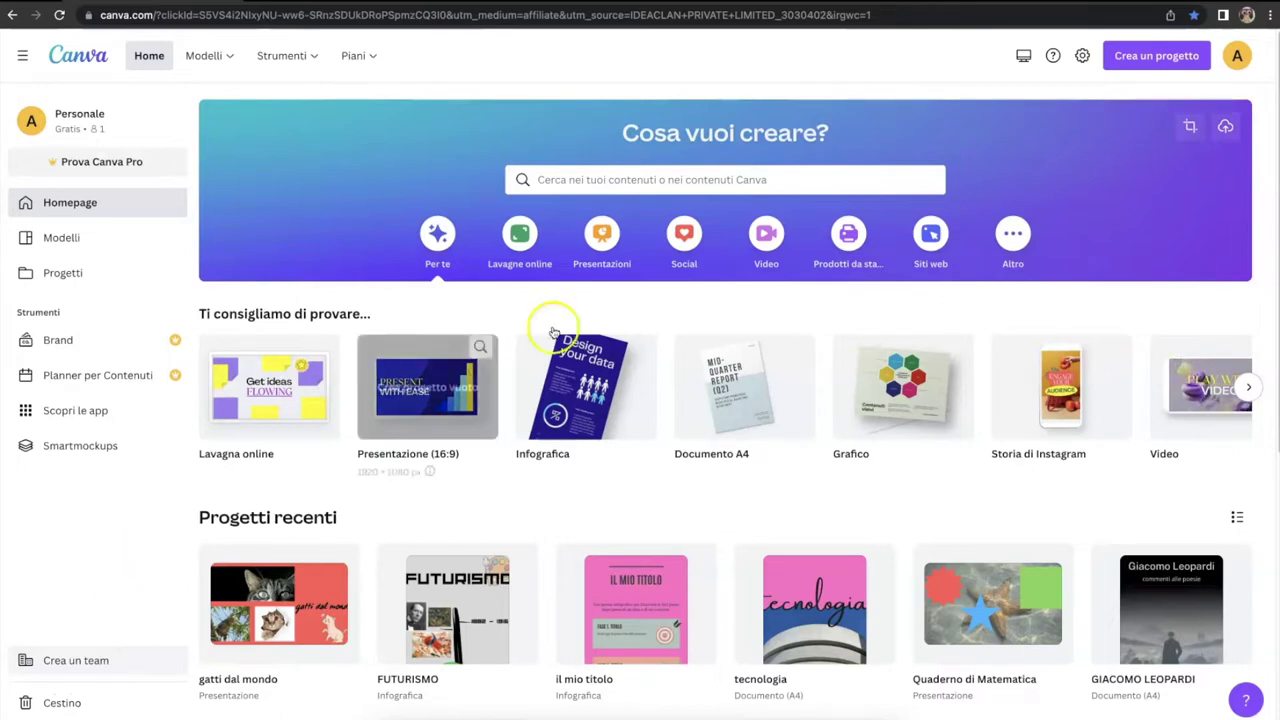
Create a blank Presentazione (16:9) project and search its elements for "cornice"
{"action": "left_click", "coordinate": [1141, 58]}
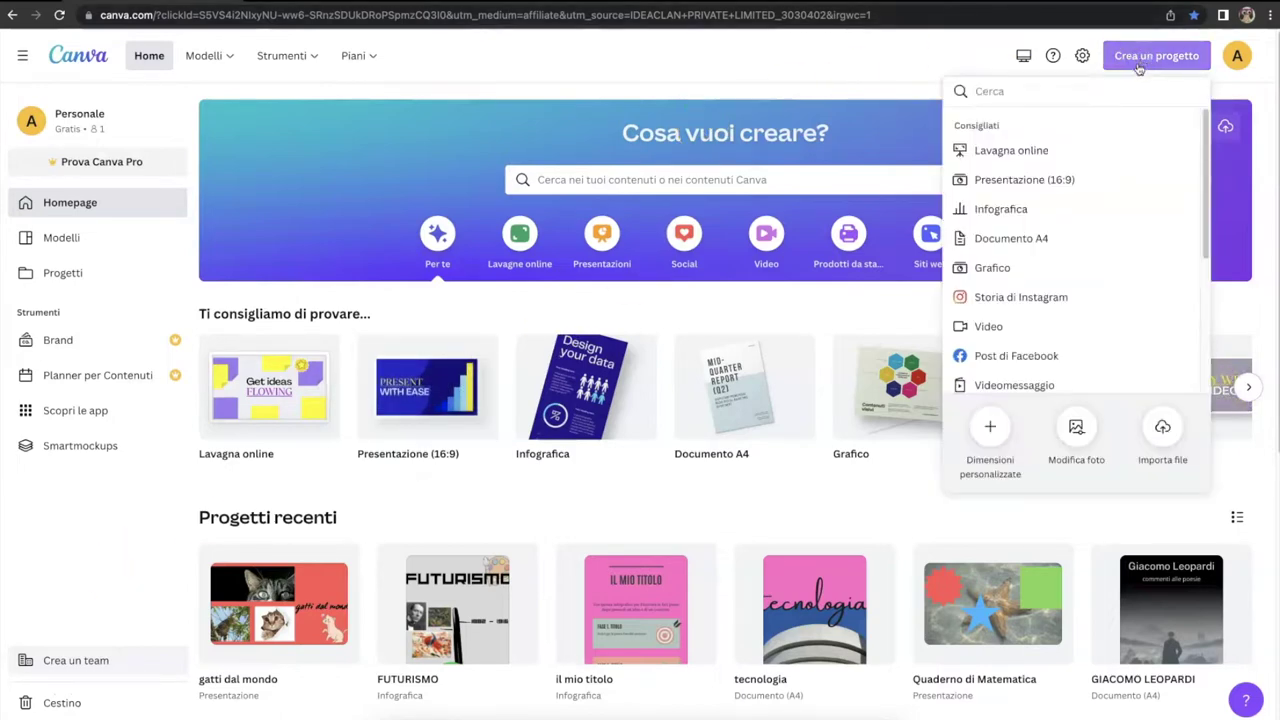
{"action": "left_click", "coordinate": [994, 180]}
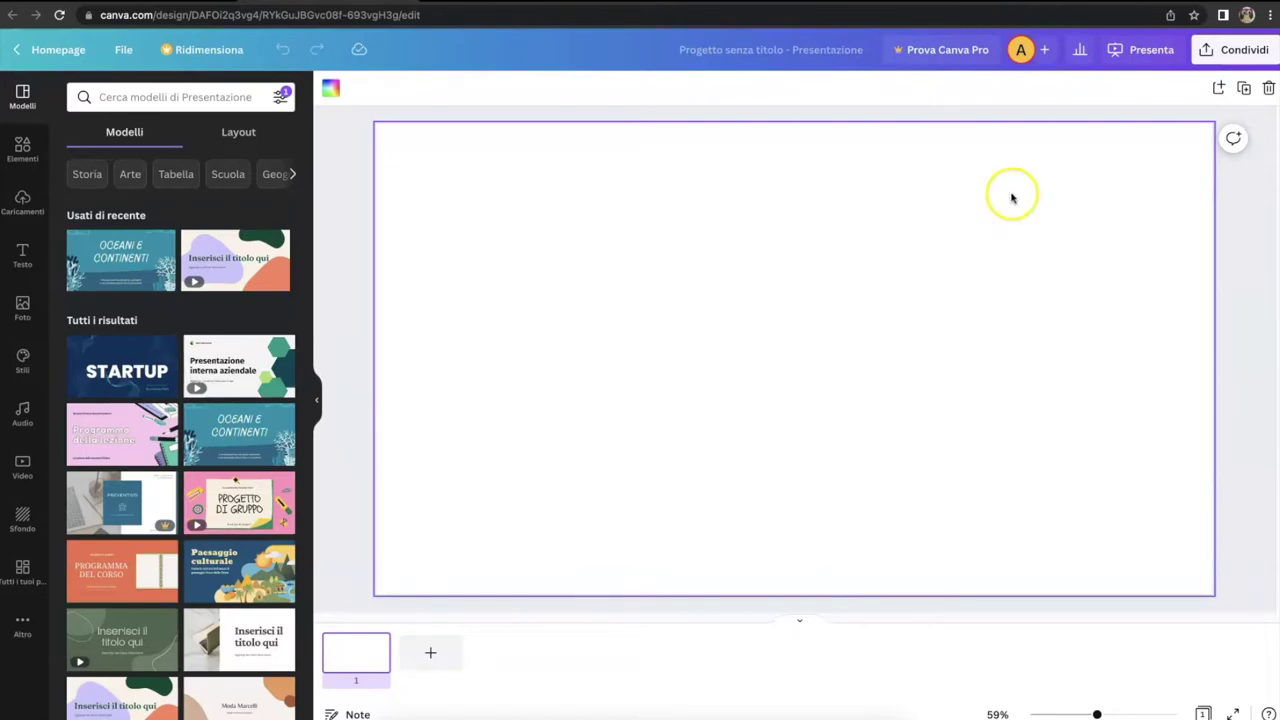
{"action": "left_click", "coordinate": [20, 146]}
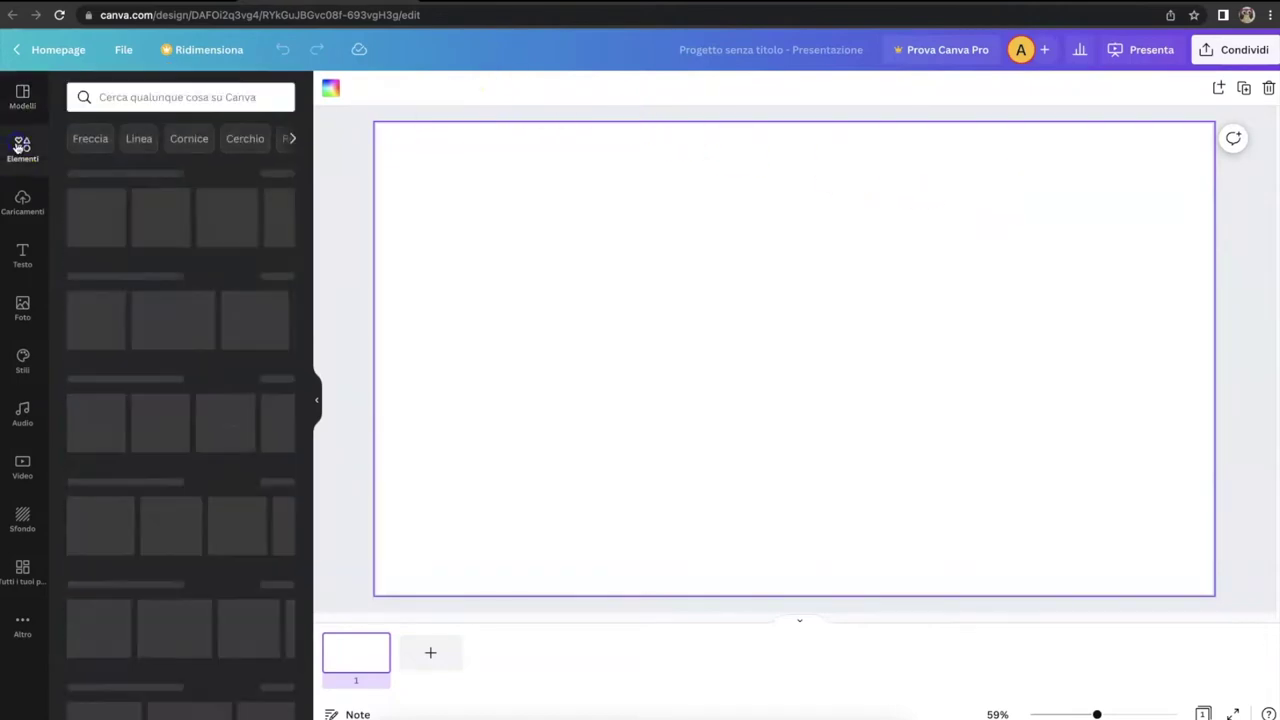
{"action": "left_click", "coordinate": [125, 98]}
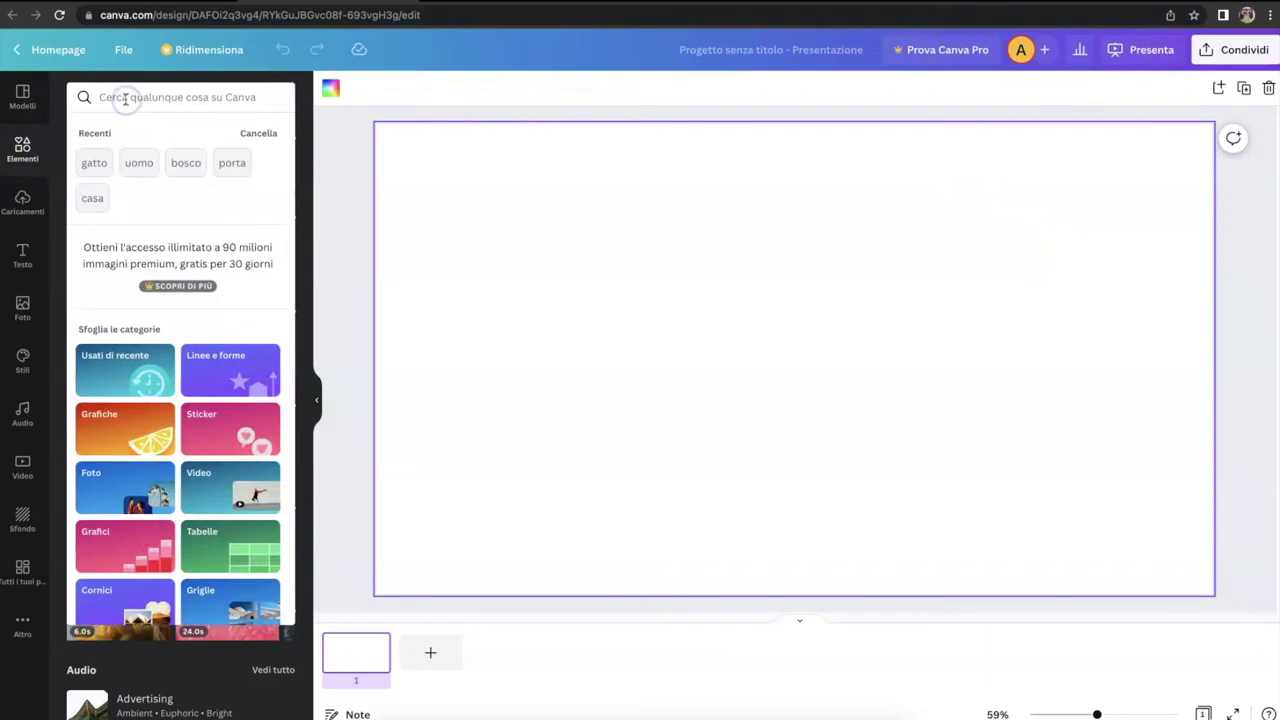
{"action": "type", "text": "cornici"}
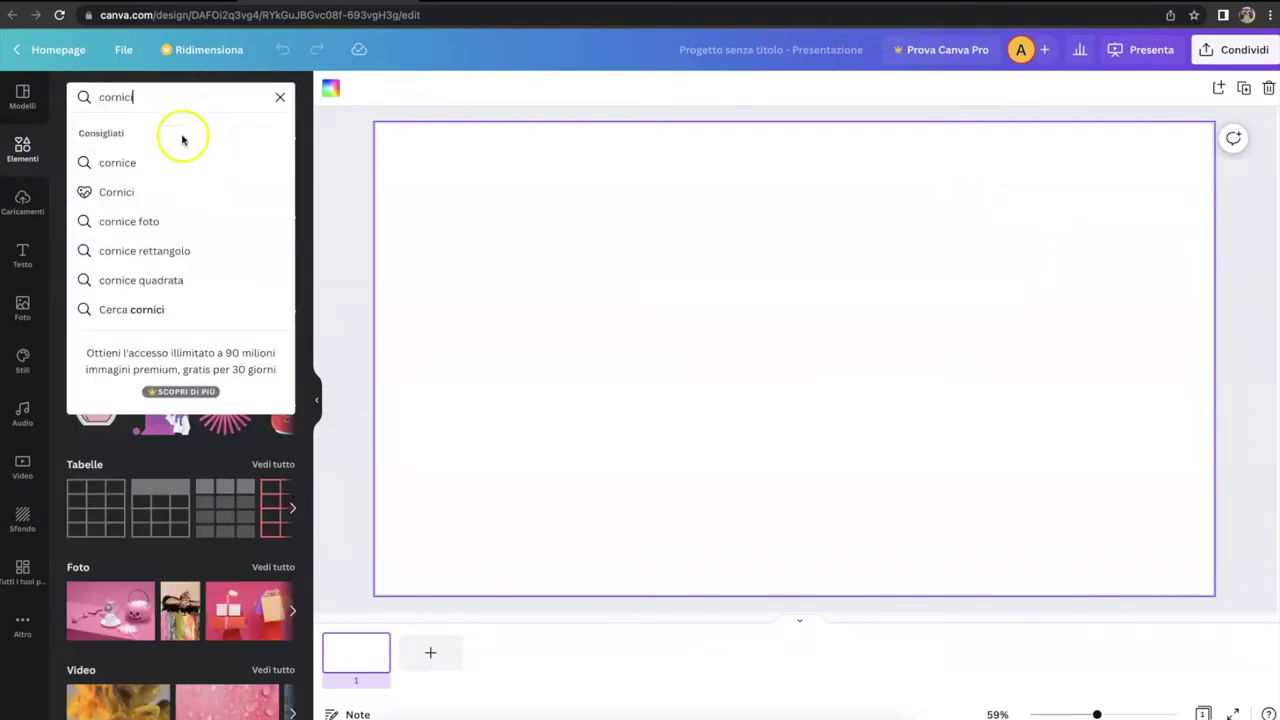
{"action": "left_click", "coordinate": [117, 164]}
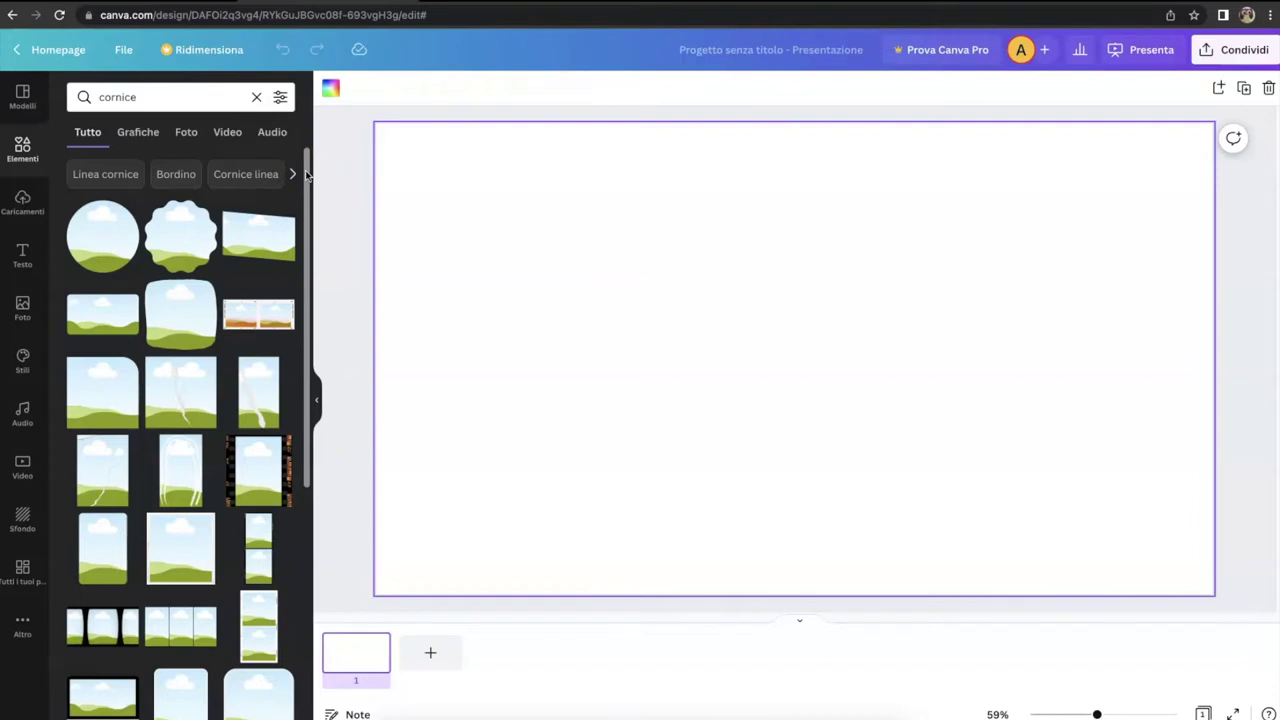
{"action": "mouse_move", "coordinate": [307, 174]}
{"action": "left_mouse_down"}
{"action": "mouse_move", "coordinate": [303, 248]}
{"action": "mouse_move", "coordinate": [309, 165]}
{"action": "left_mouse_up"}
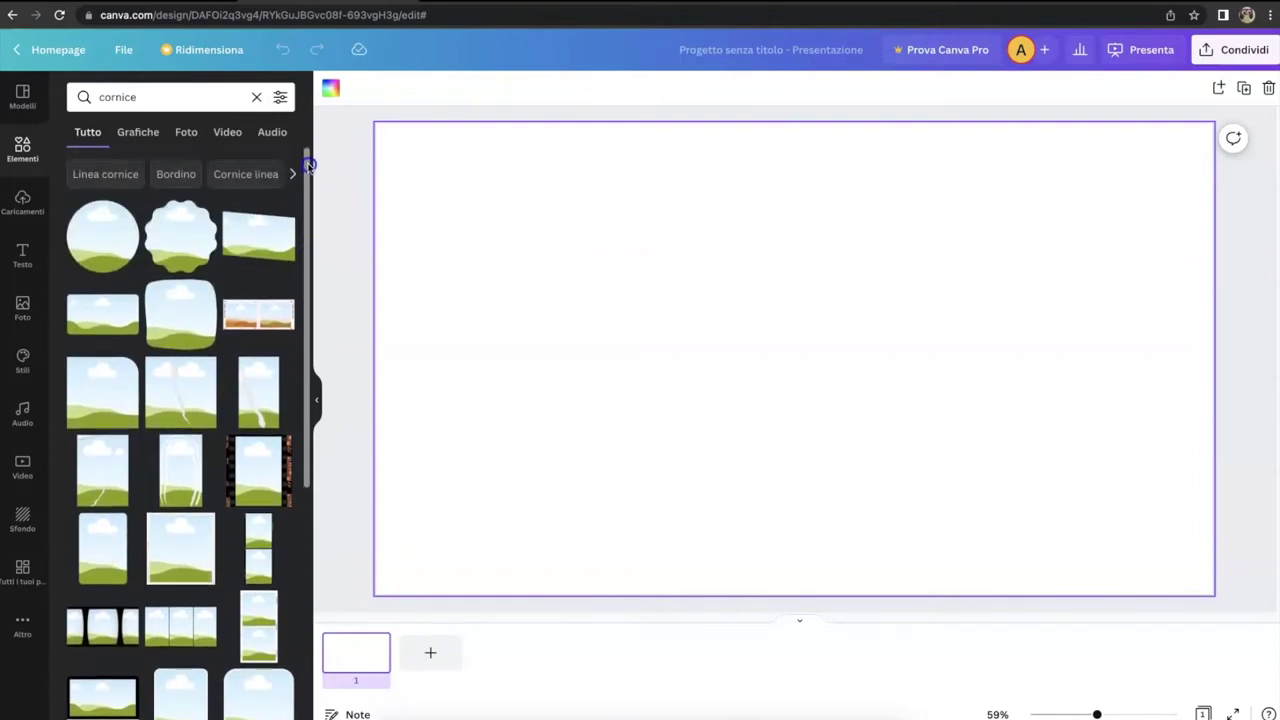
Restrict the cornice results to graphics (Grafiche) that are free (Gratis)
{"action": "left_click", "coordinate": [140, 133]}
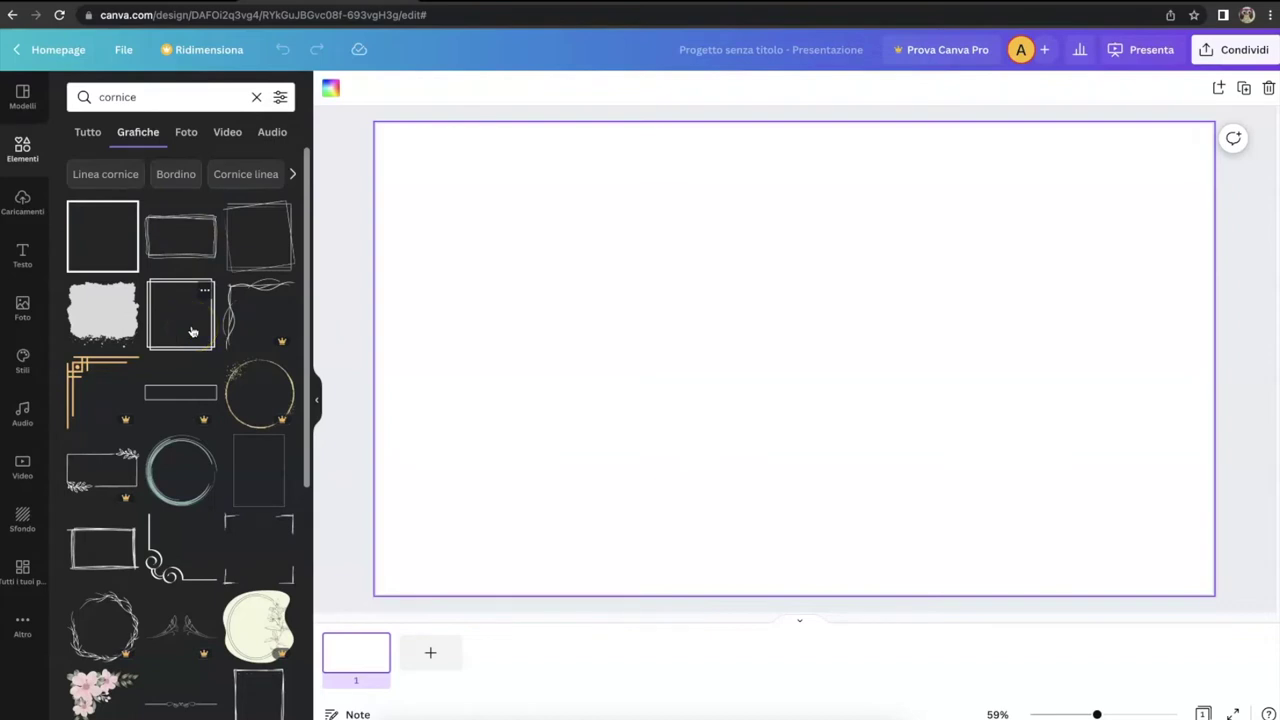
{"action": "left_click", "coordinate": [280, 97]}
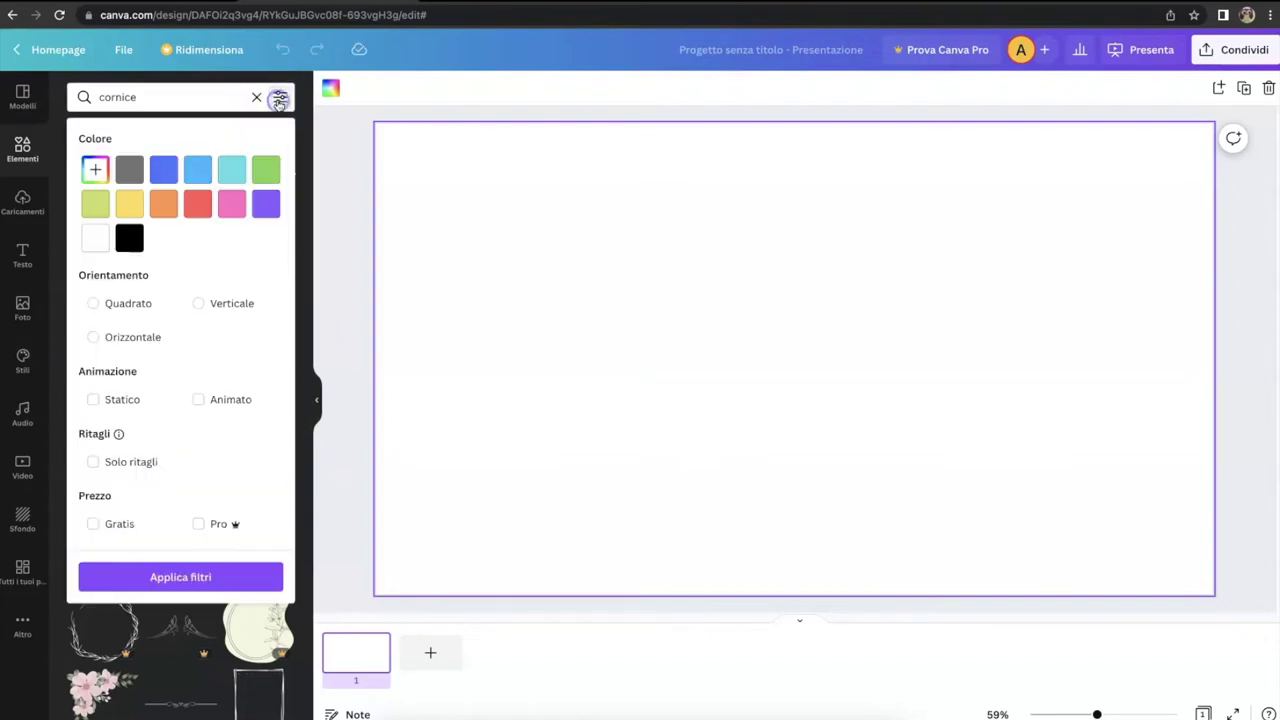
{"action": "left_click", "coordinate": [96, 523]}
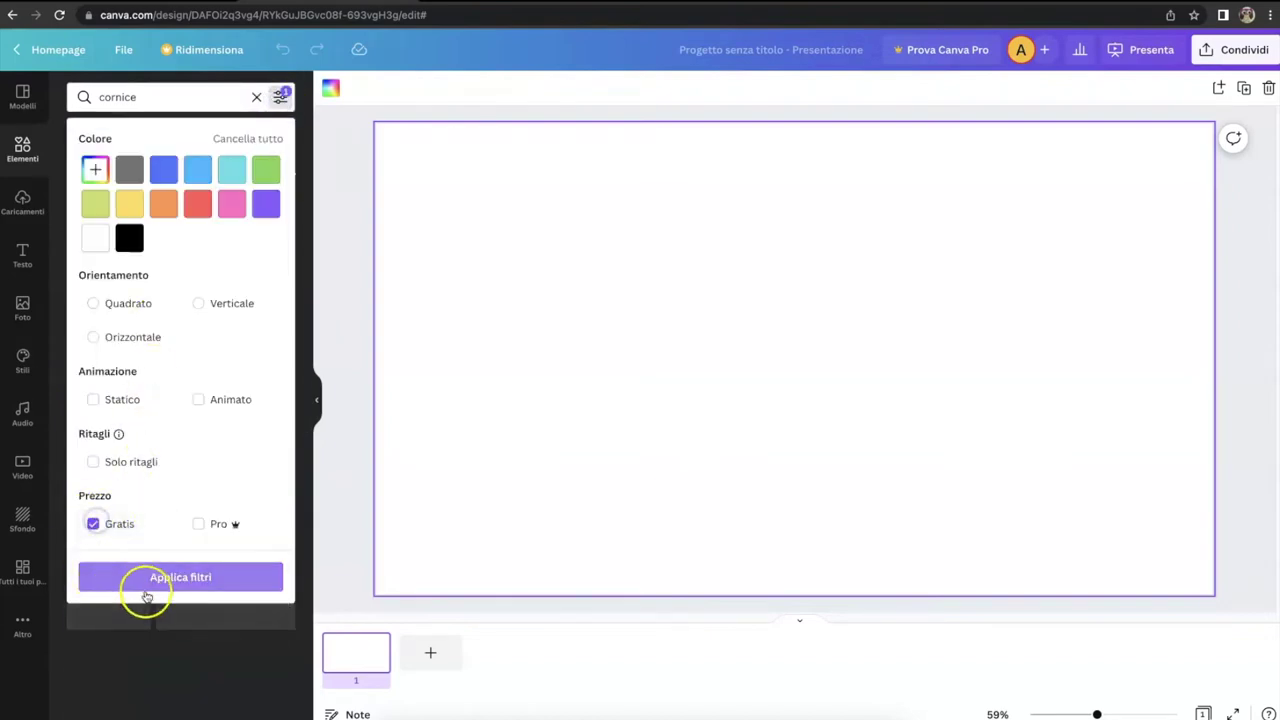
{"action": "left_click", "coordinate": [152, 577]}
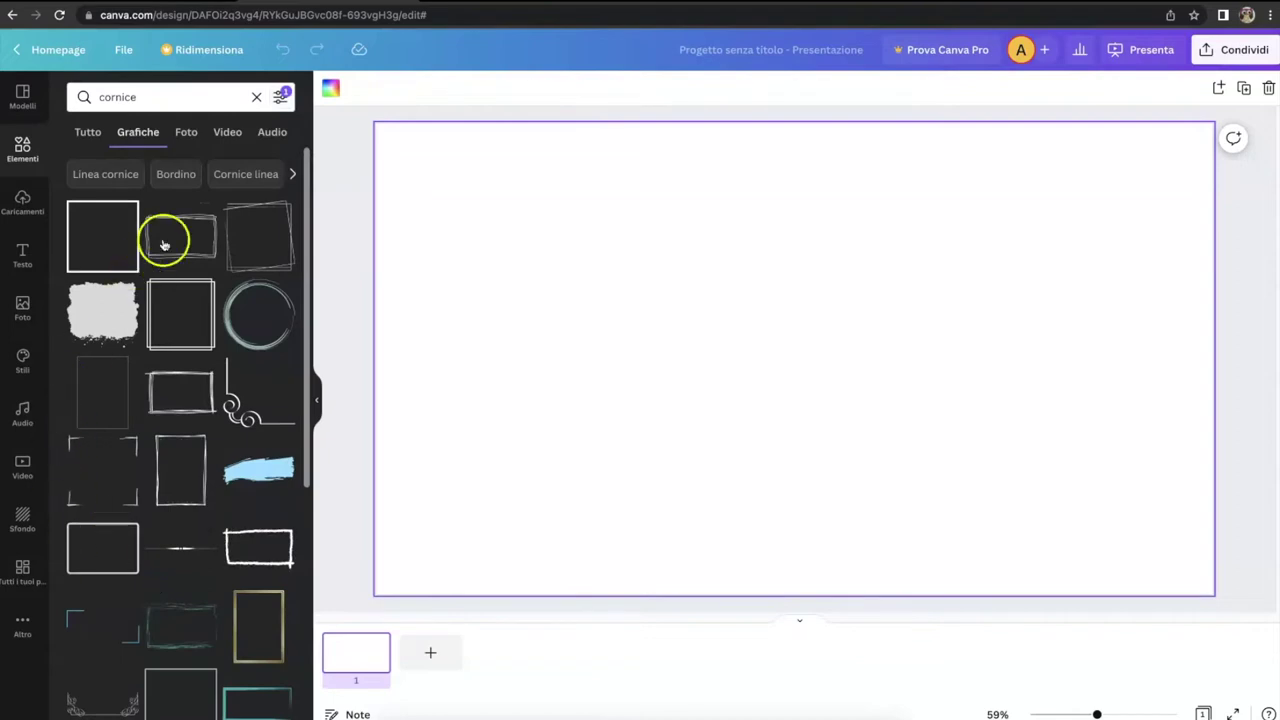
Add the painted portrait of the uniformed officer from the recently used photos to the page
{"action": "left_click", "coordinate": [33, 304]}
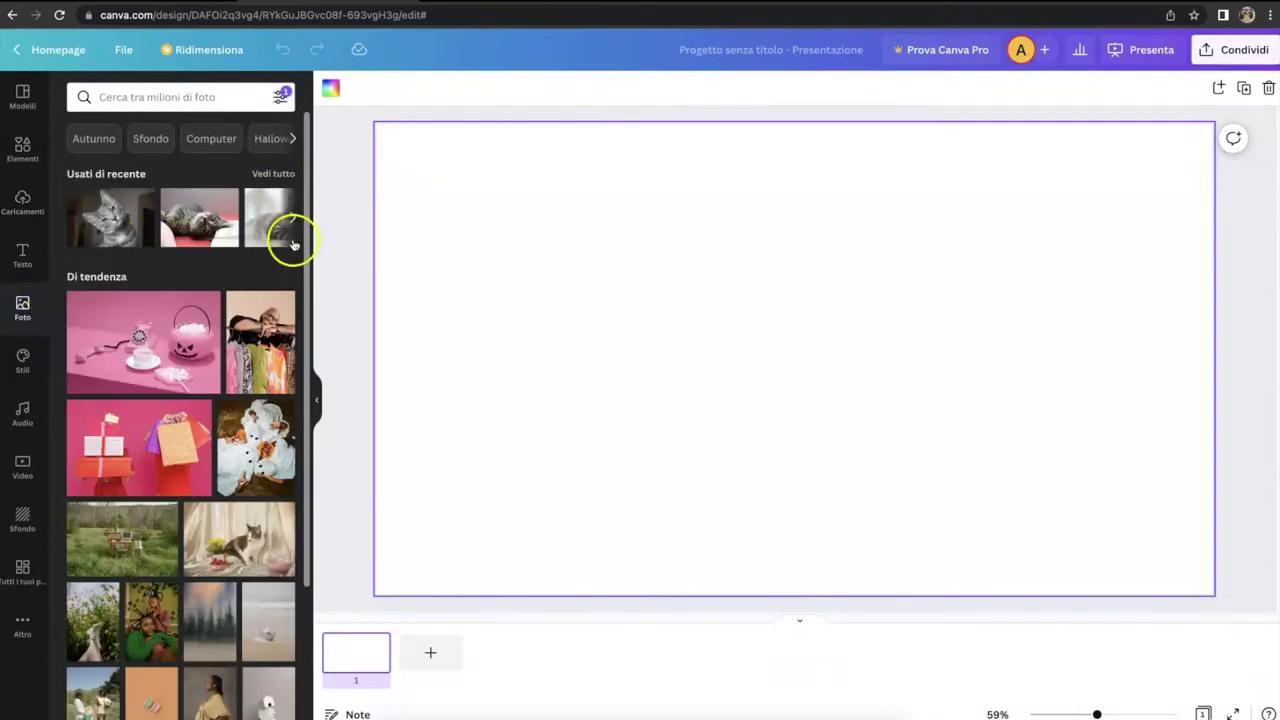
{"action": "left_click", "coordinate": [294, 220]}
{"action": "left_click", "coordinate": [294, 220]}
{"action": "left_click", "coordinate": [294, 220]}
{"action": "left_click", "coordinate": [294, 220]}
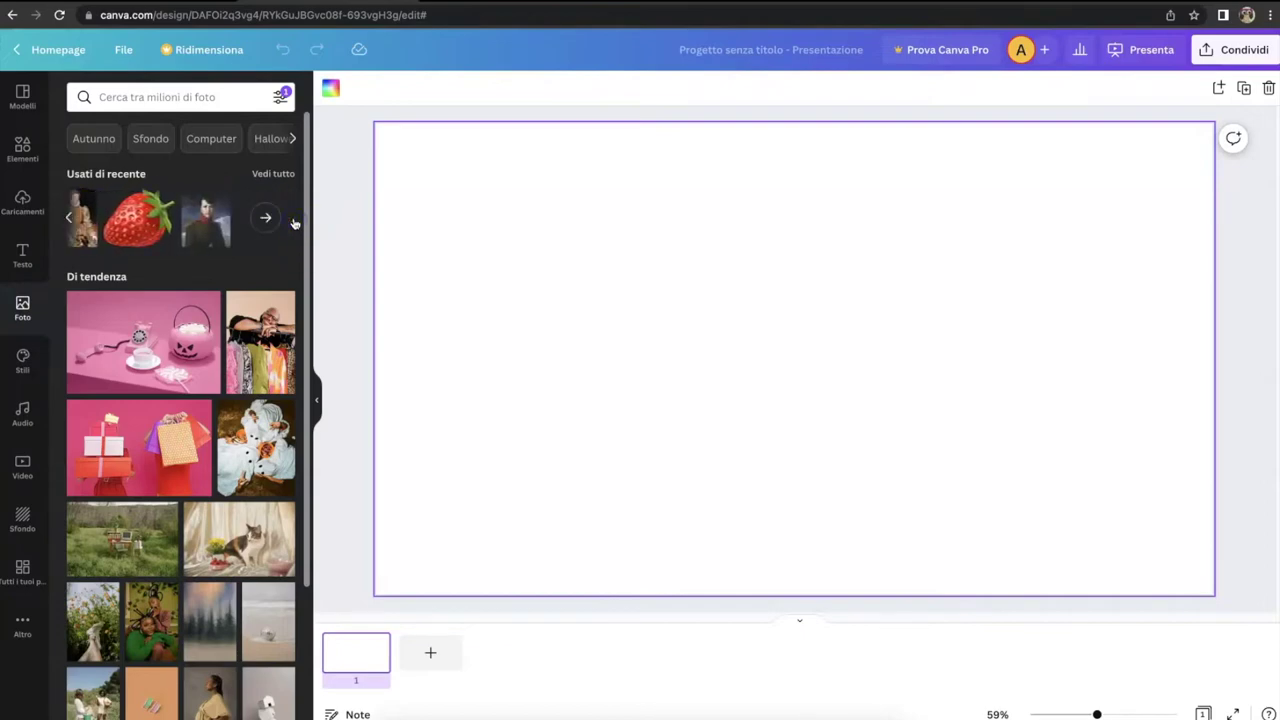
{"action": "left_click", "coordinate": [212, 223]}
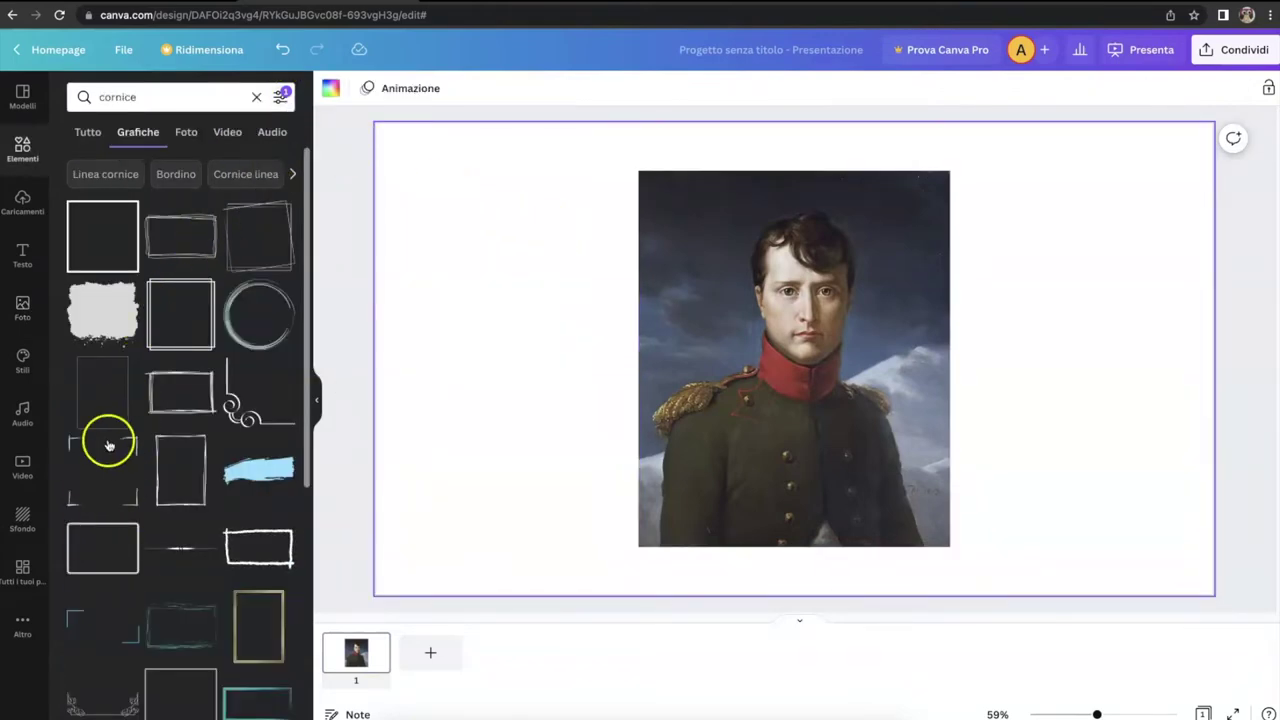
Add the plain square frame graphic from the cornice results and enlarge it to surround the portrait
{"action": "scroll", "coordinate": [155, 460], "scroll_direction": "down", "scroll_amount": 5}
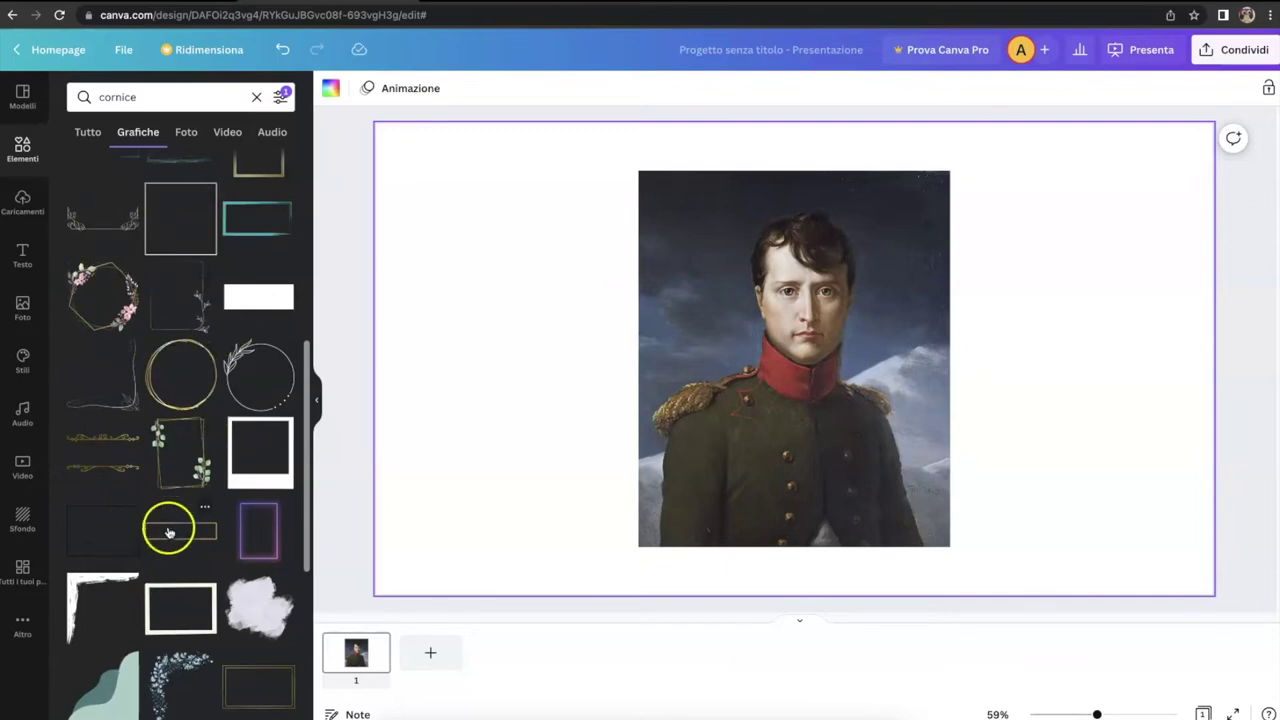
{"action": "scroll", "coordinate": [183, 570], "scroll_direction": "up", "scroll_amount": 10}
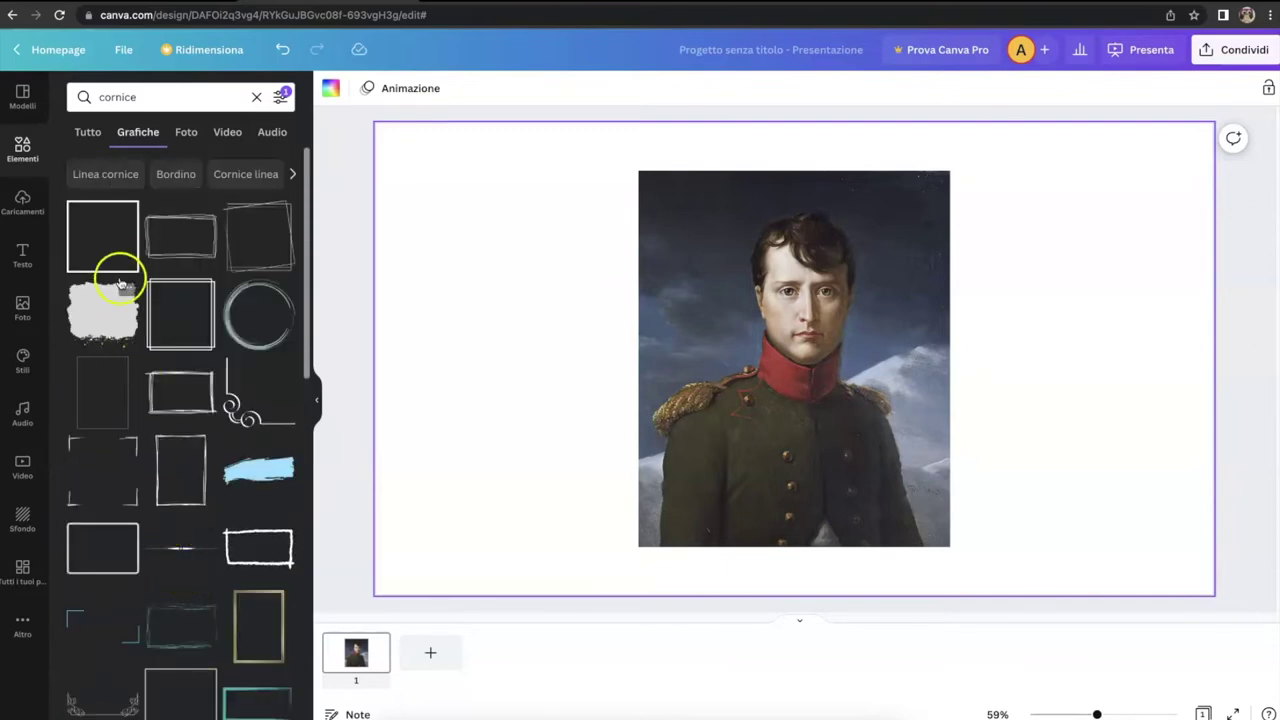
{"action": "left_click", "coordinate": [123, 257]}
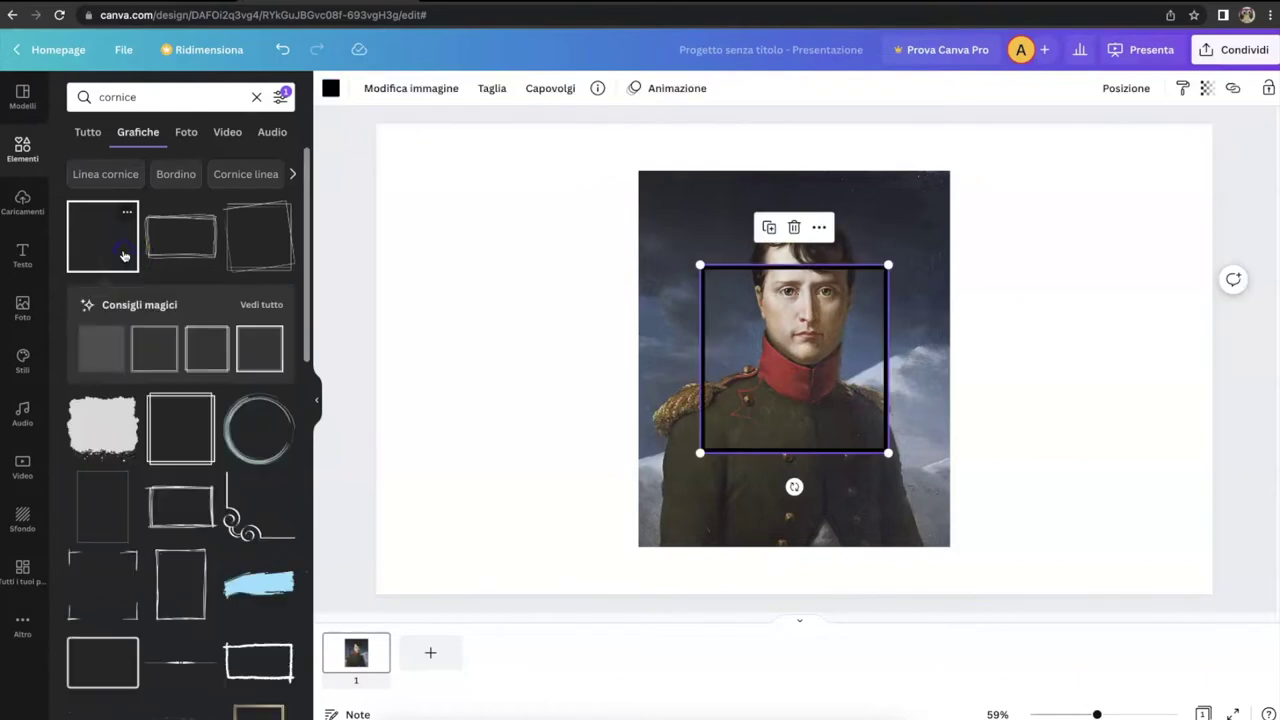
{"action": "left_click_drag", "start_coordinate": [701, 263], "coordinate": [640, 203]}
{"action": "left_click_drag", "start_coordinate": [888, 204], "coordinate": [972, 163]}
{"action": "left_click_drag", "start_coordinate": [949, 447], "coordinate": [1013, 572]}
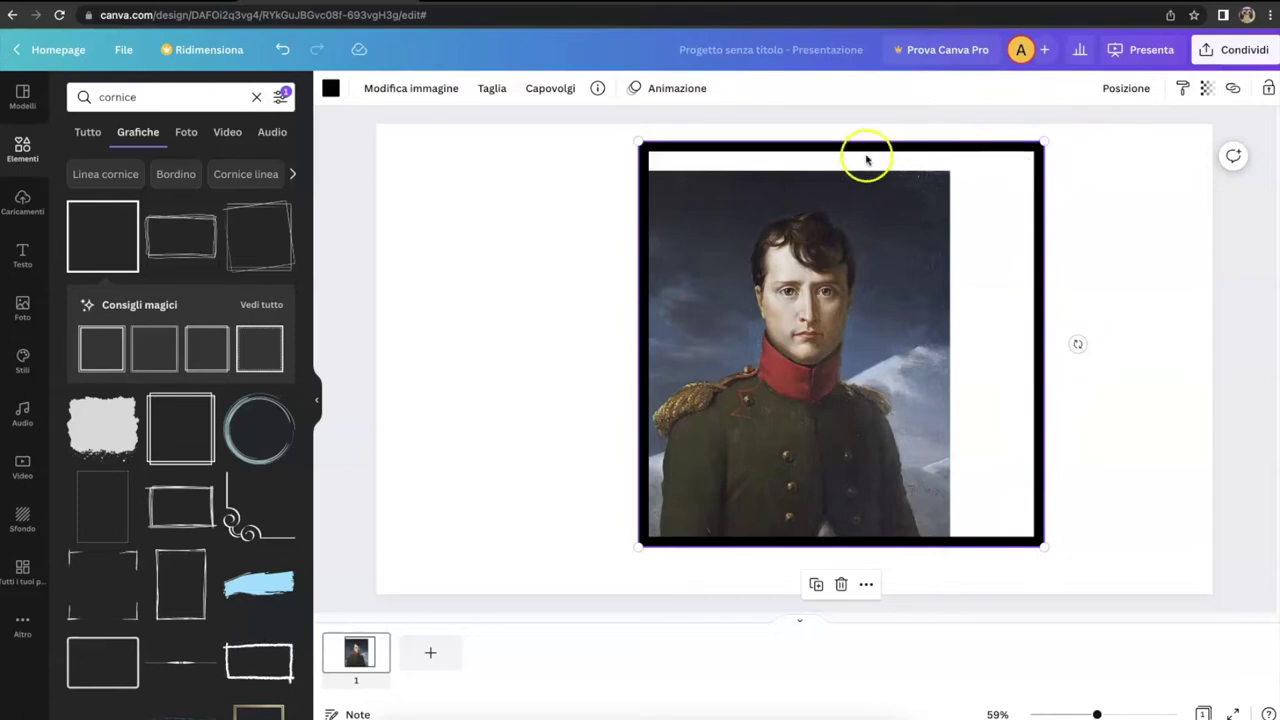
Send the black square frame backward so it sits behind the portrait
{"action": "left_click", "coordinate": [883, 276]}
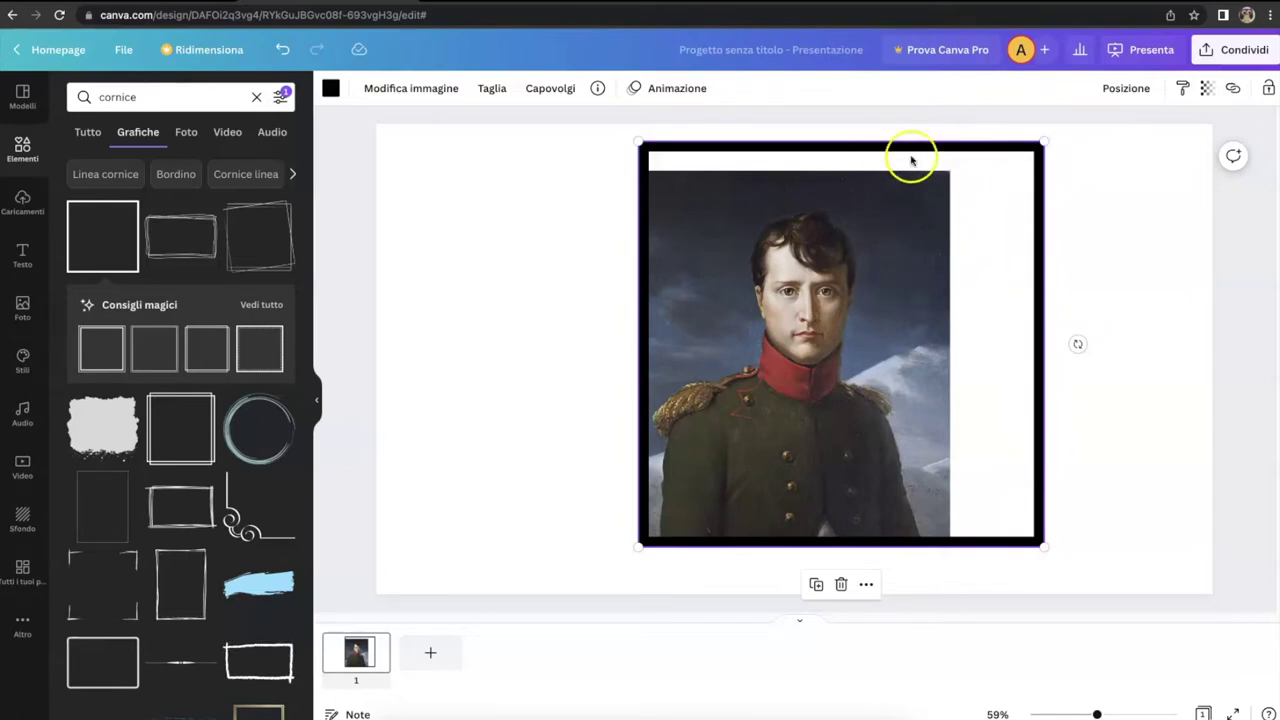
{"action": "left_click", "coordinate": [1124, 88]}
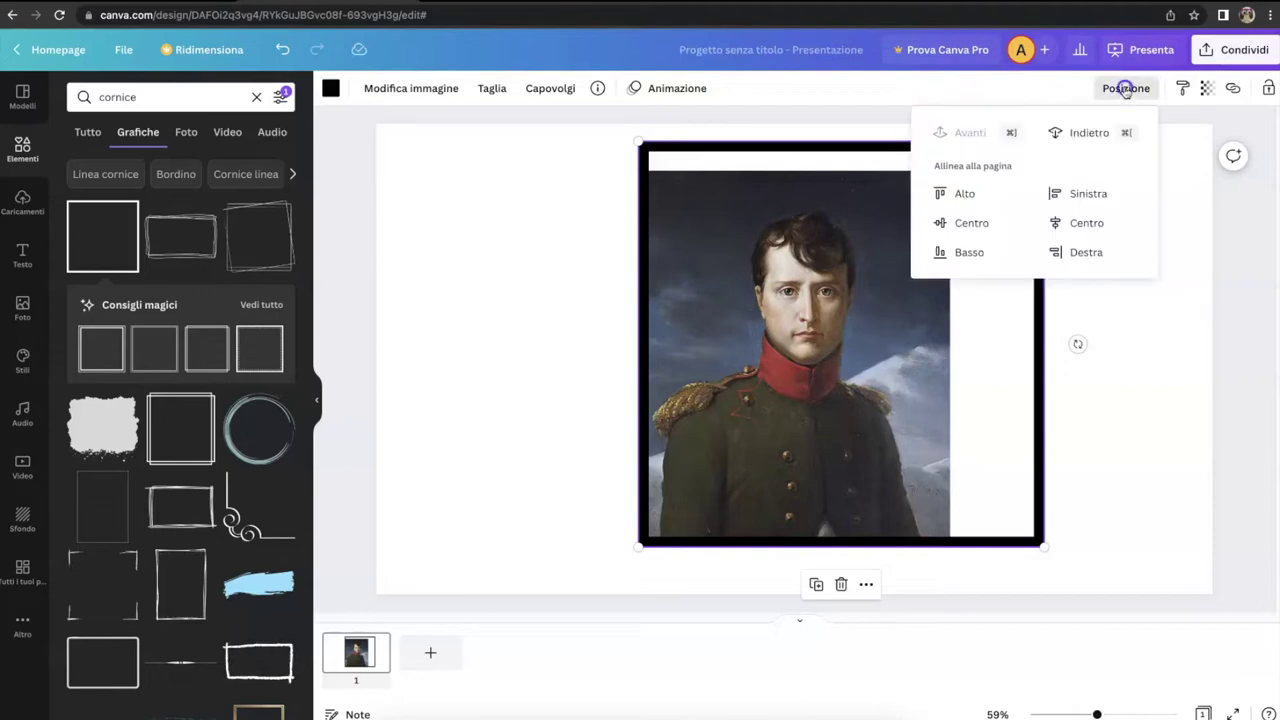
{"action": "left_click", "coordinate": [1092, 134]}
Enlarge the portrait slightly and move it inside the black square frame
{"action": "left_click", "coordinate": [925, 240]}
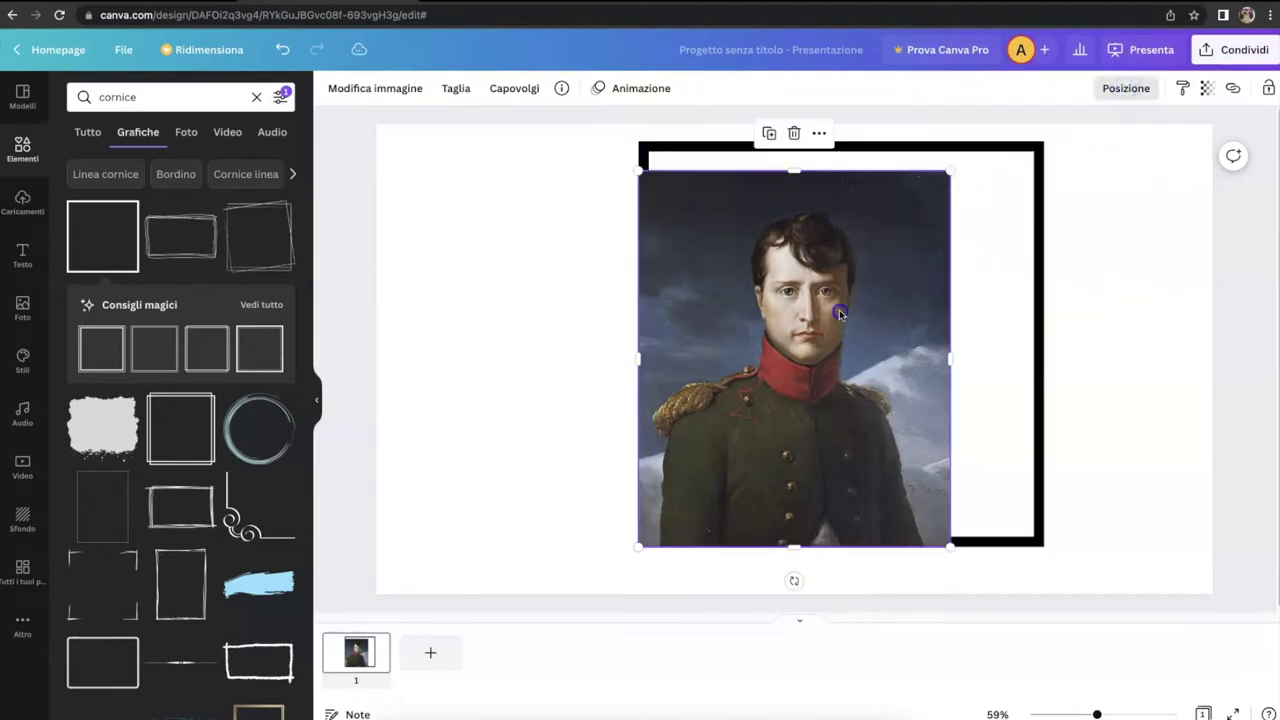
{"action": "left_click_drag", "start_coordinate": [953, 173], "coordinate": [971, 150]}
{"action": "left_click_drag", "start_coordinate": [891, 209], "coordinate": [925, 204]}
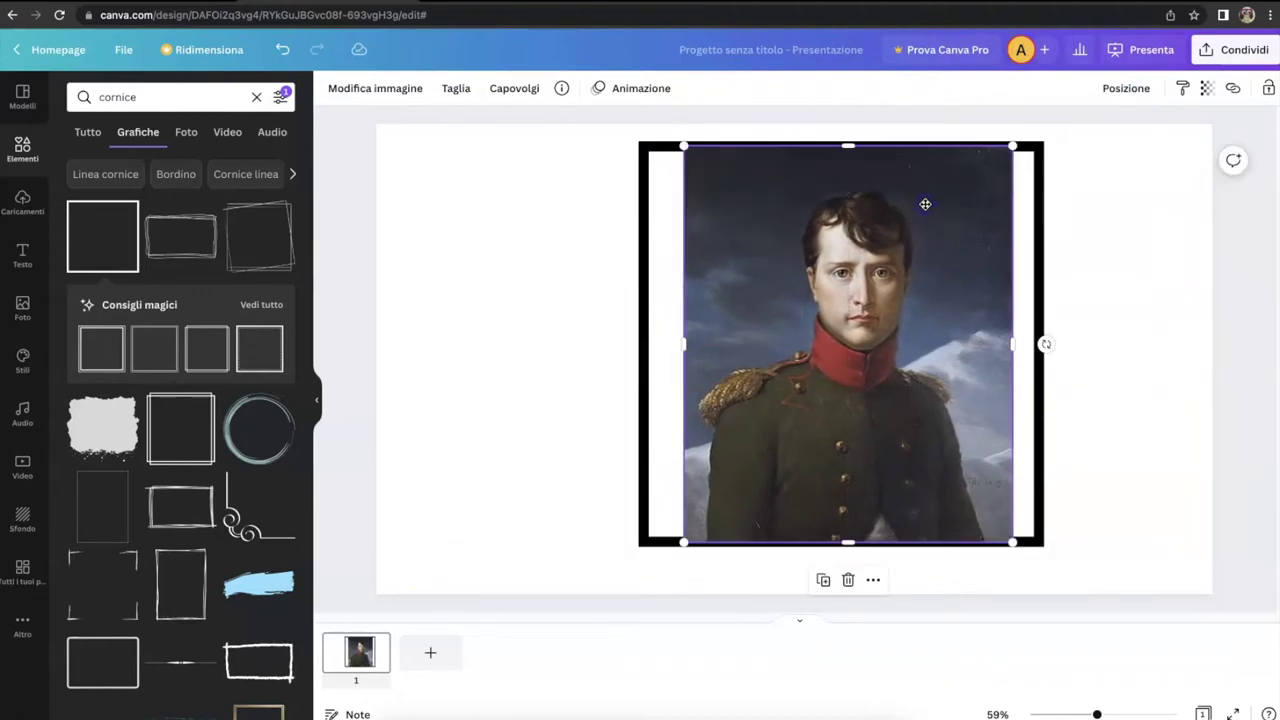
{"action": "left_click", "coordinate": [1074, 234]}
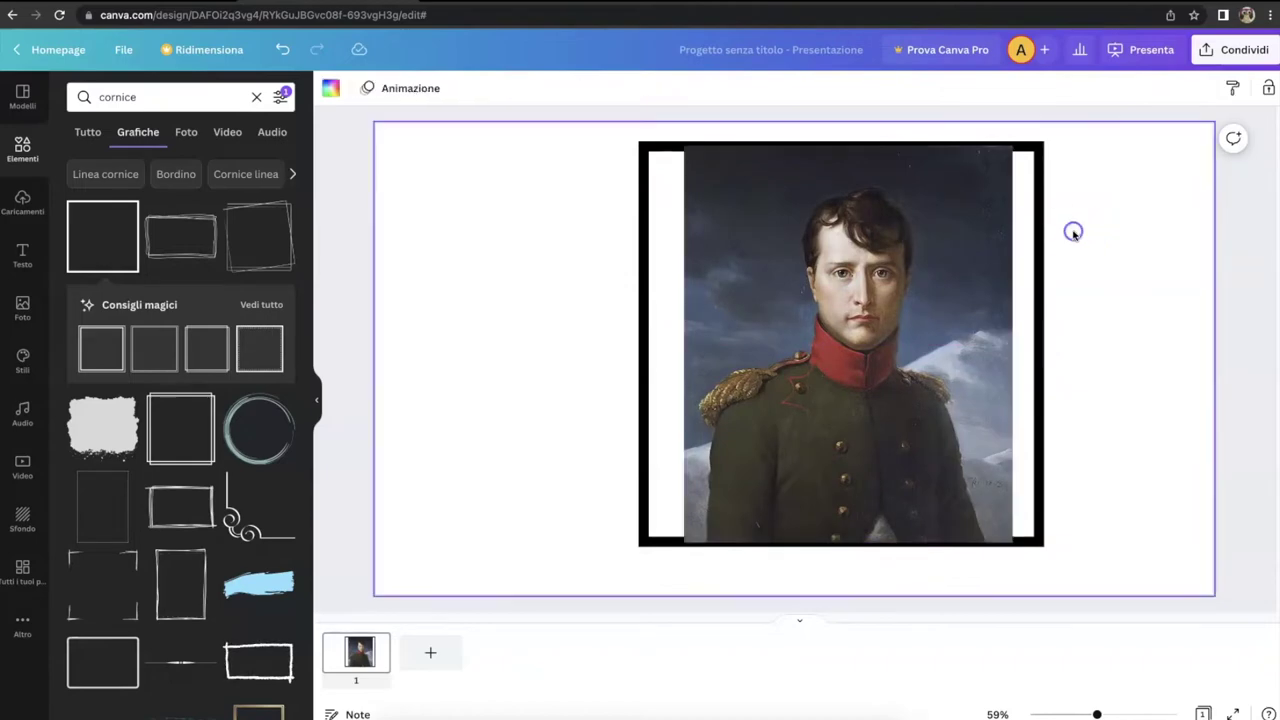
Replace the black square frame with the thin overlapping-line frame, placed at the portrait's upper-left corner
{"action": "left_click", "coordinate": [1040, 232]}
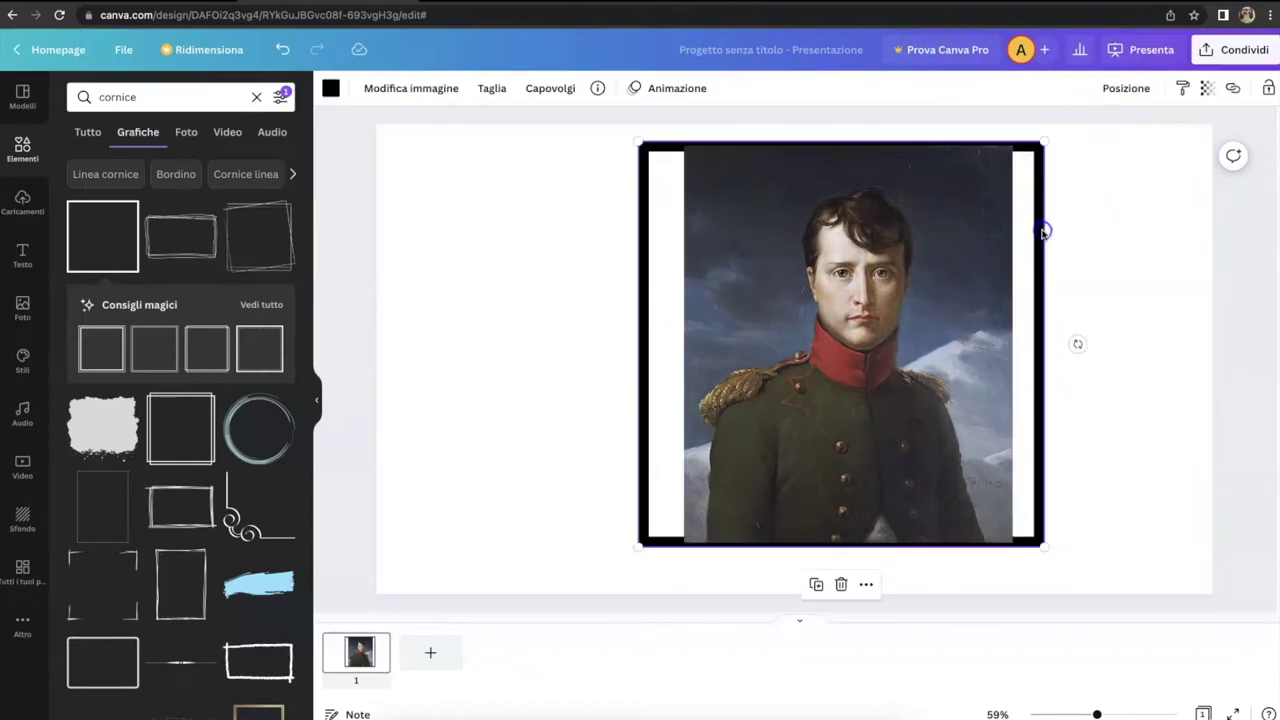
{"action": "key", "text": "Delete"}
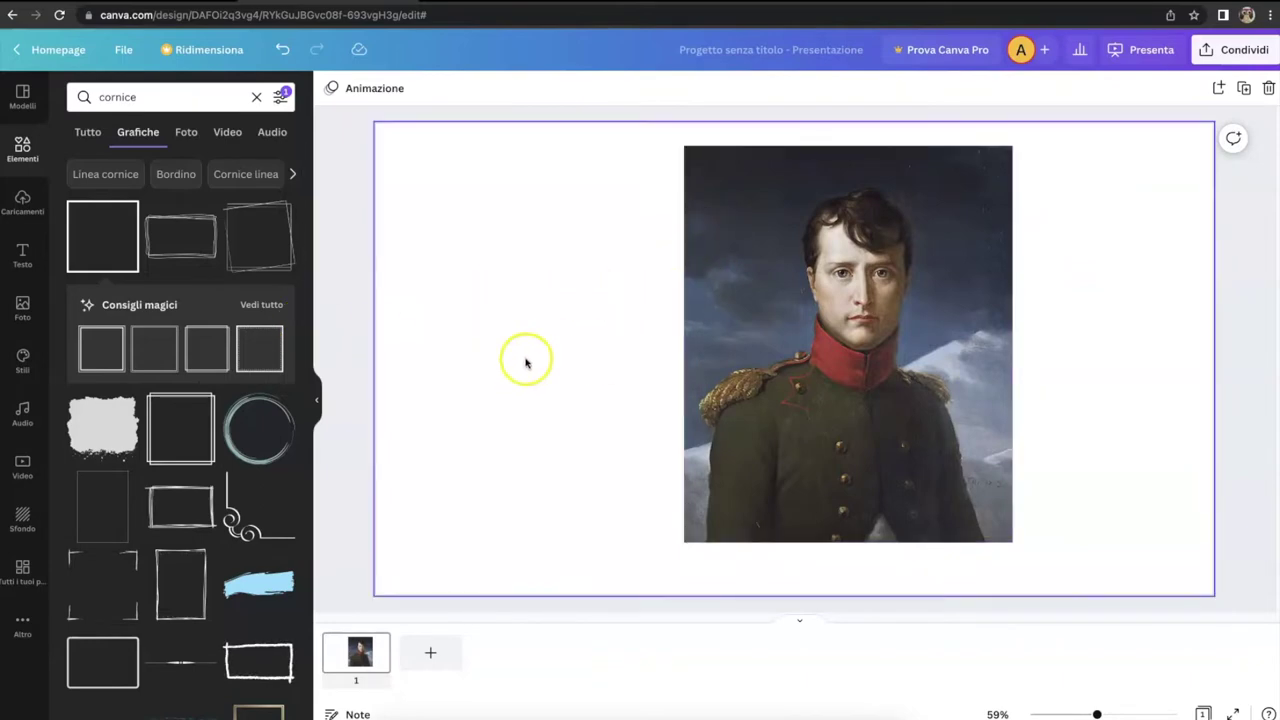
{"action": "left_click", "coordinate": [207, 237]}
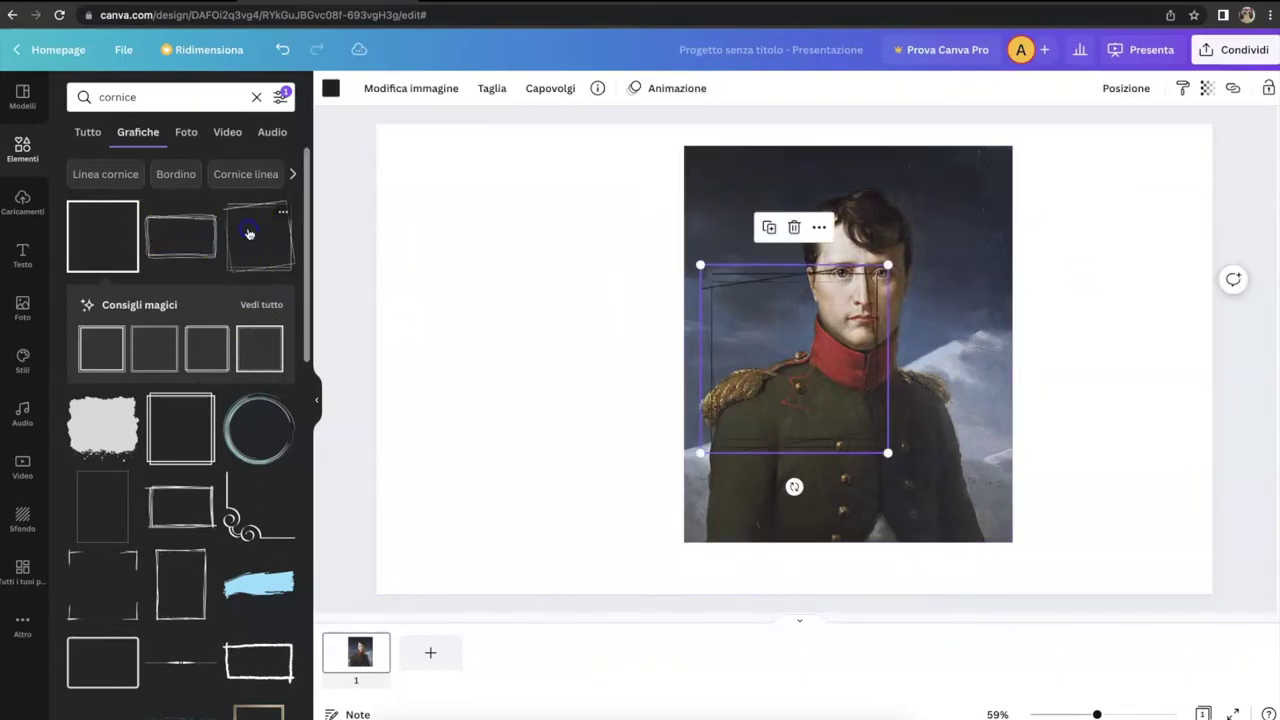
{"action": "left_click_drag", "start_coordinate": [768, 358], "coordinate": [767, 234]}
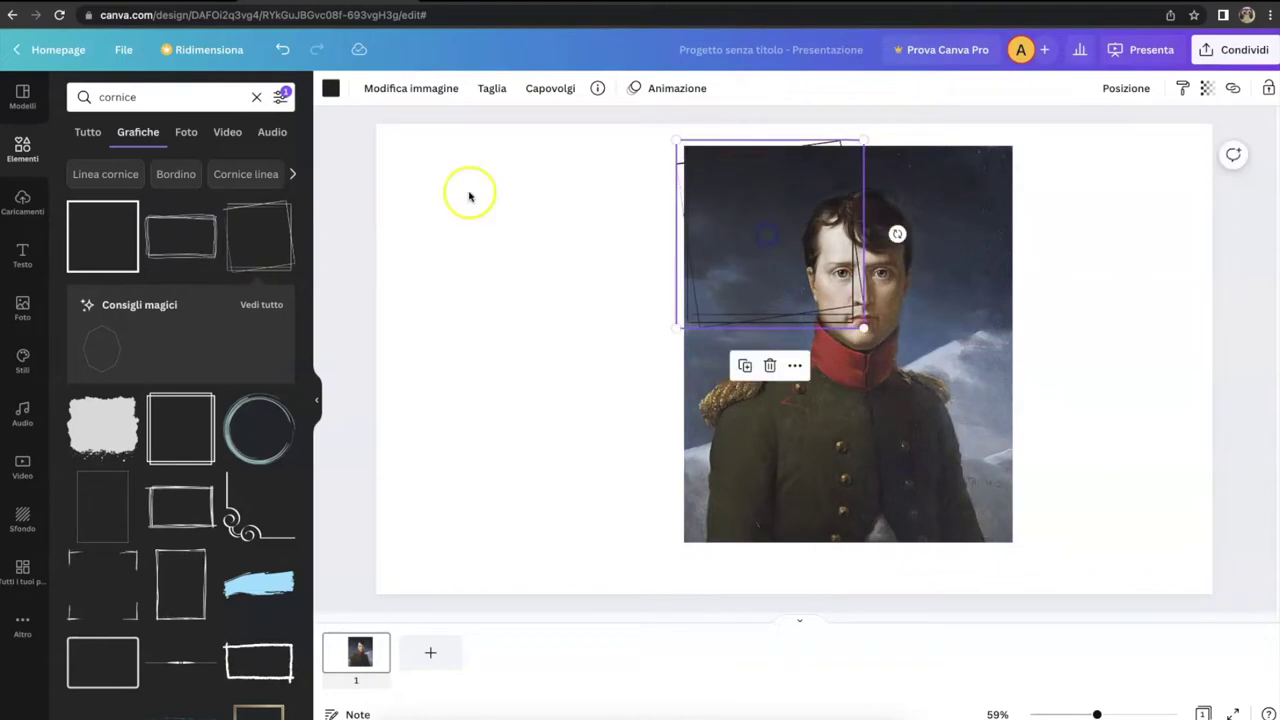
Recolour the overlapping-line frame white and enlarge it across most of the portrait
{"action": "left_click", "coordinate": [329, 90]}
{"action": "left_click", "coordinate": [160, 164]}
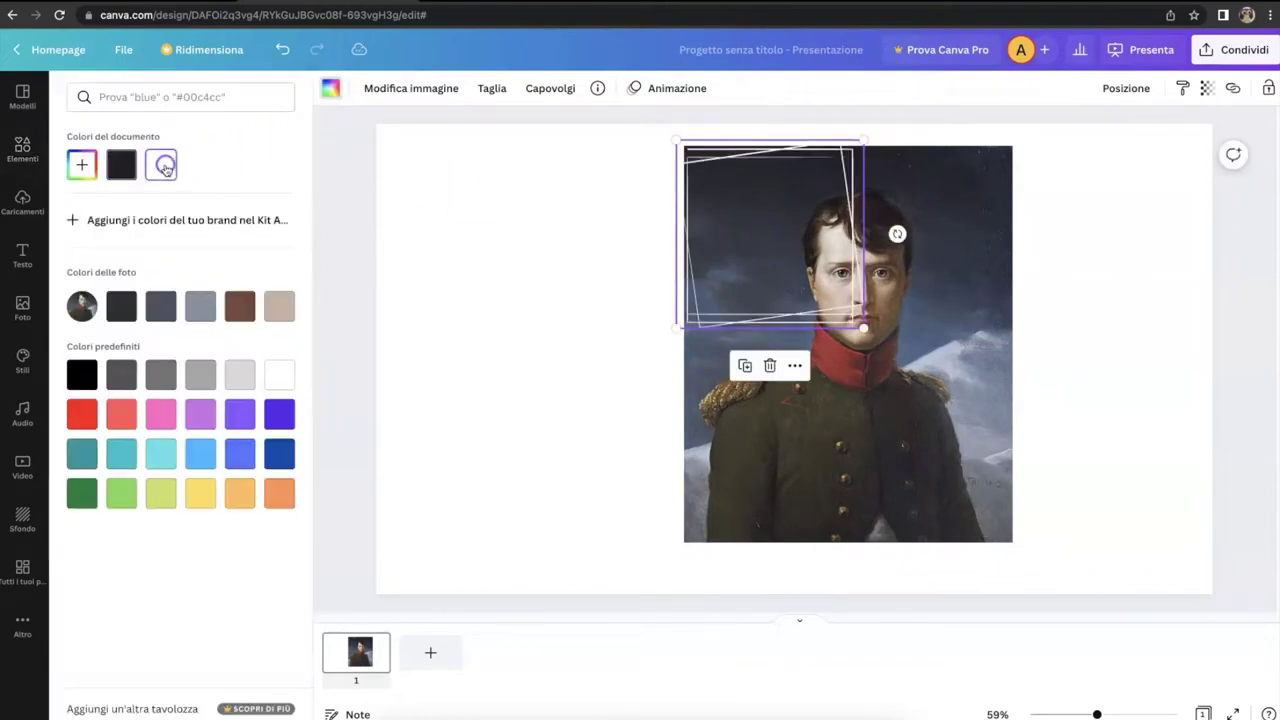
{"action": "left_click", "coordinate": [483, 228]}
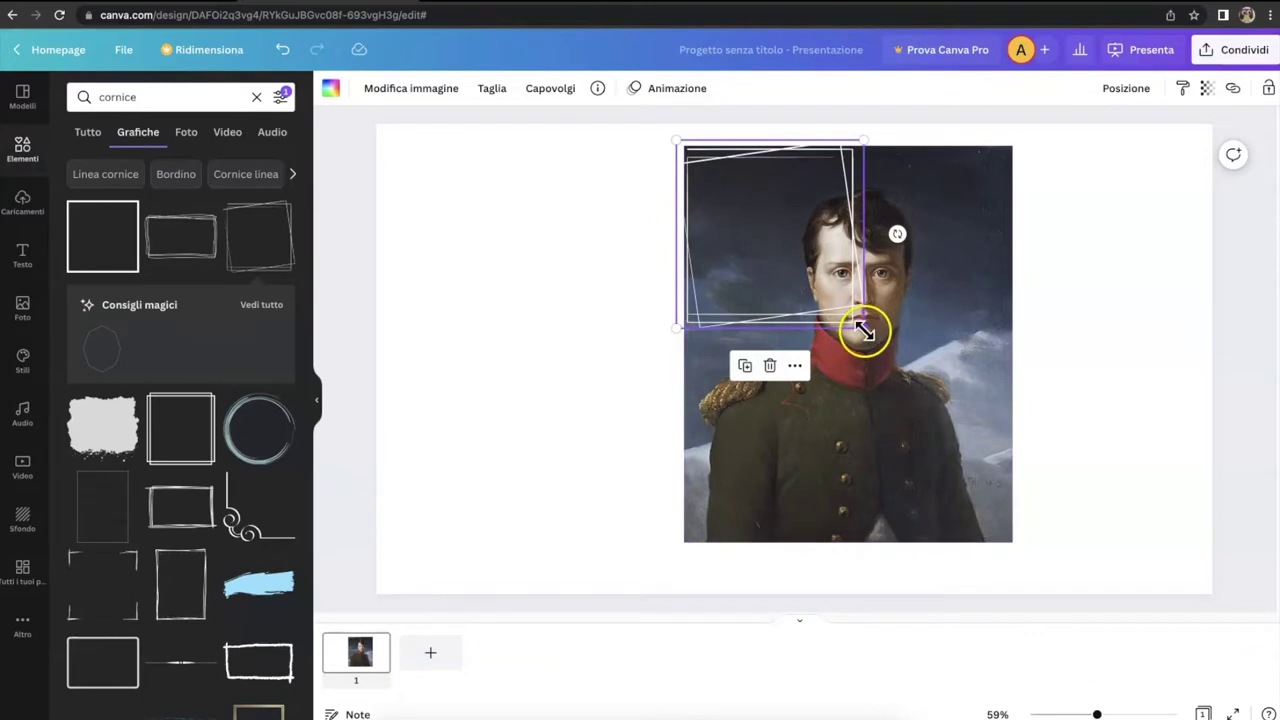
{"action": "left_click_drag", "start_coordinate": [864, 330], "coordinate": [1003, 538]}
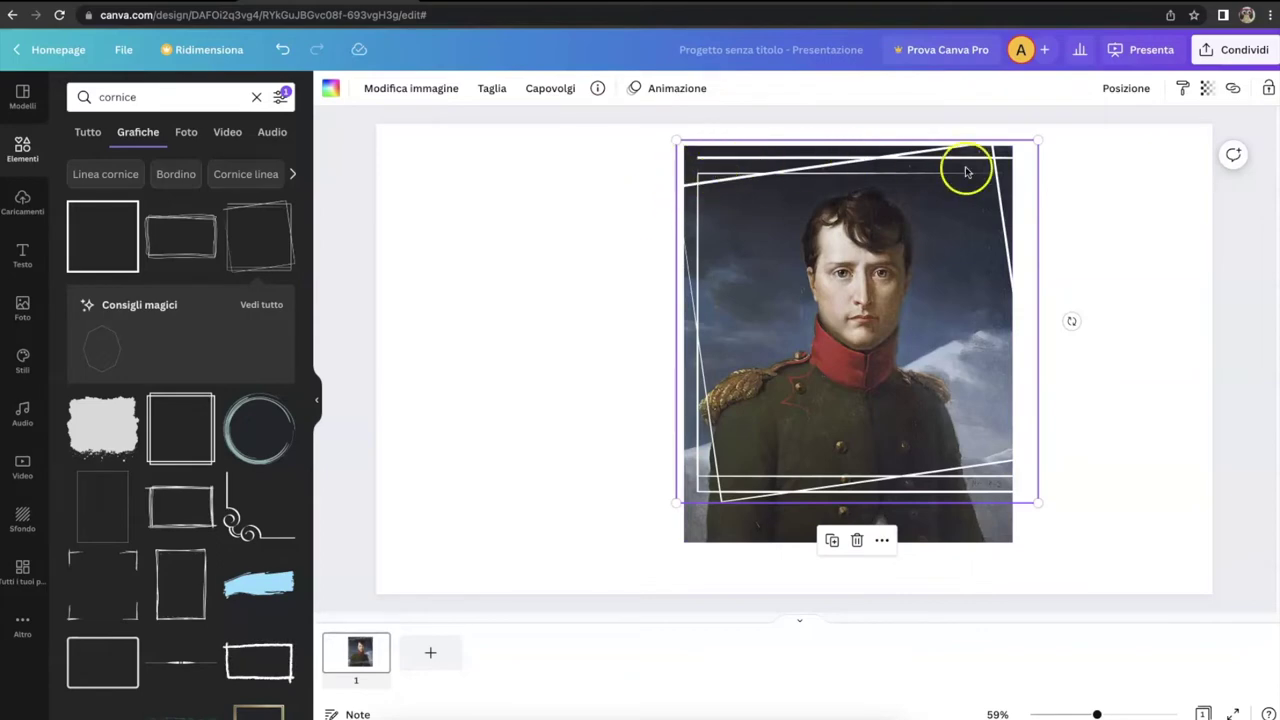
Shrink the portrait to fit within the white line frame and shift the frame to surround it
{"action": "left_click", "coordinate": [932, 539]}
{"action": "left_click_drag", "start_coordinate": [1006, 543], "coordinate": [990, 442]}
{"action": "mouse_move", "coordinate": [840, 360]}
{"action": "left_mouse_down"}
{"action": "mouse_move", "coordinate": [851, 354]}
{"action": "mouse_move", "coordinate": [822, 347]}
{"action": "left_mouse_up"}
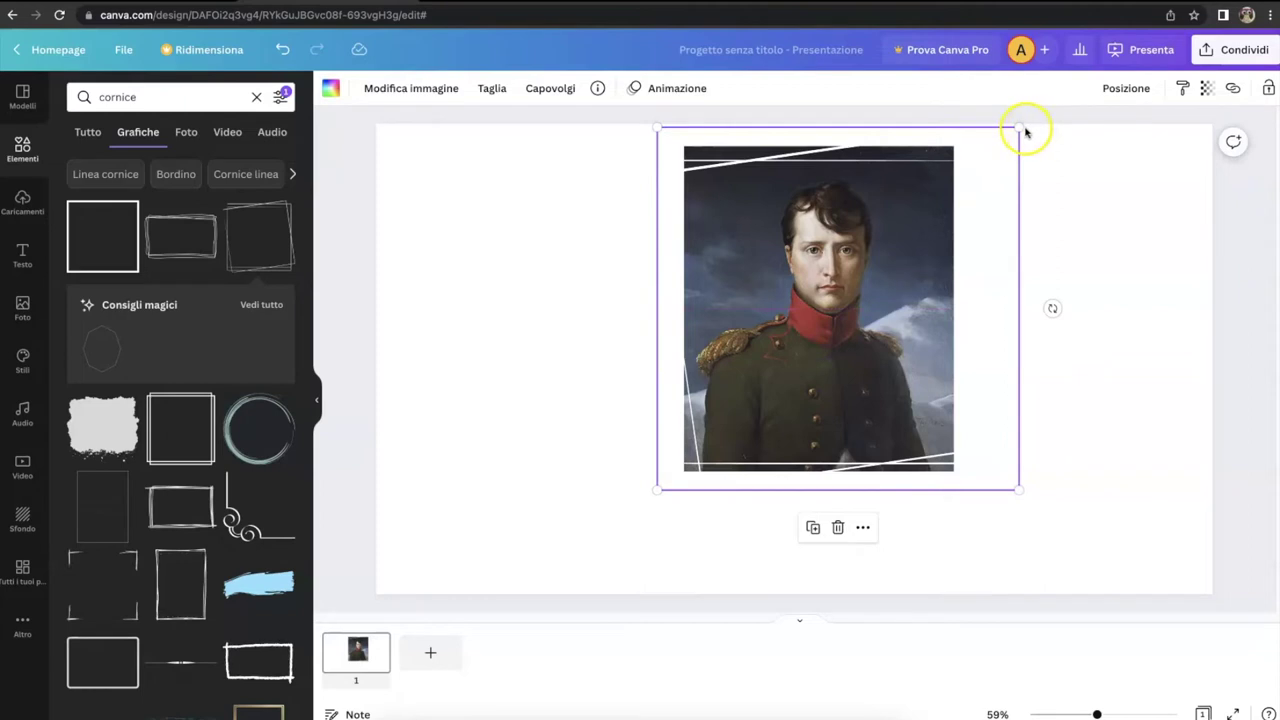
Delete the white line frame and add the circular brushstroke frame, aligned to the portrait's upper-left corner
{"action": "left_click", "coordinate": [574, 336]}
{"action": "left_click", "coordinate": [683, 460]}
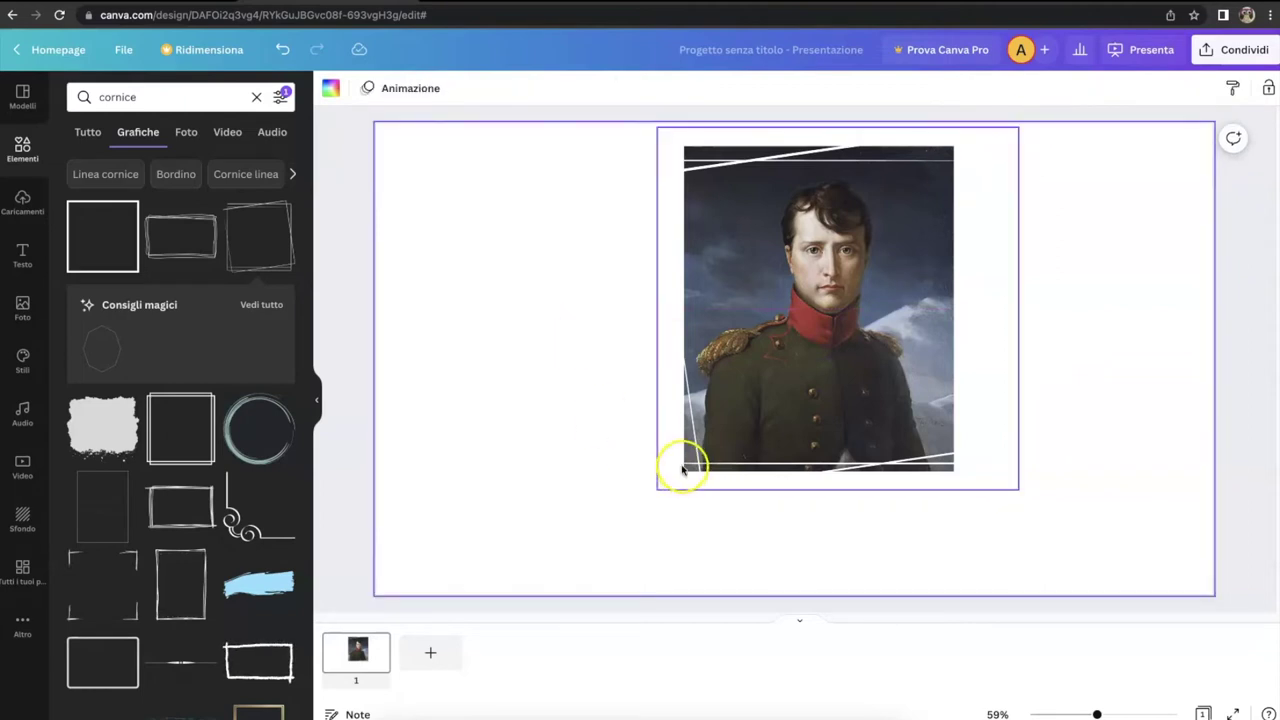
{"action": "key", "text": "Delete"}
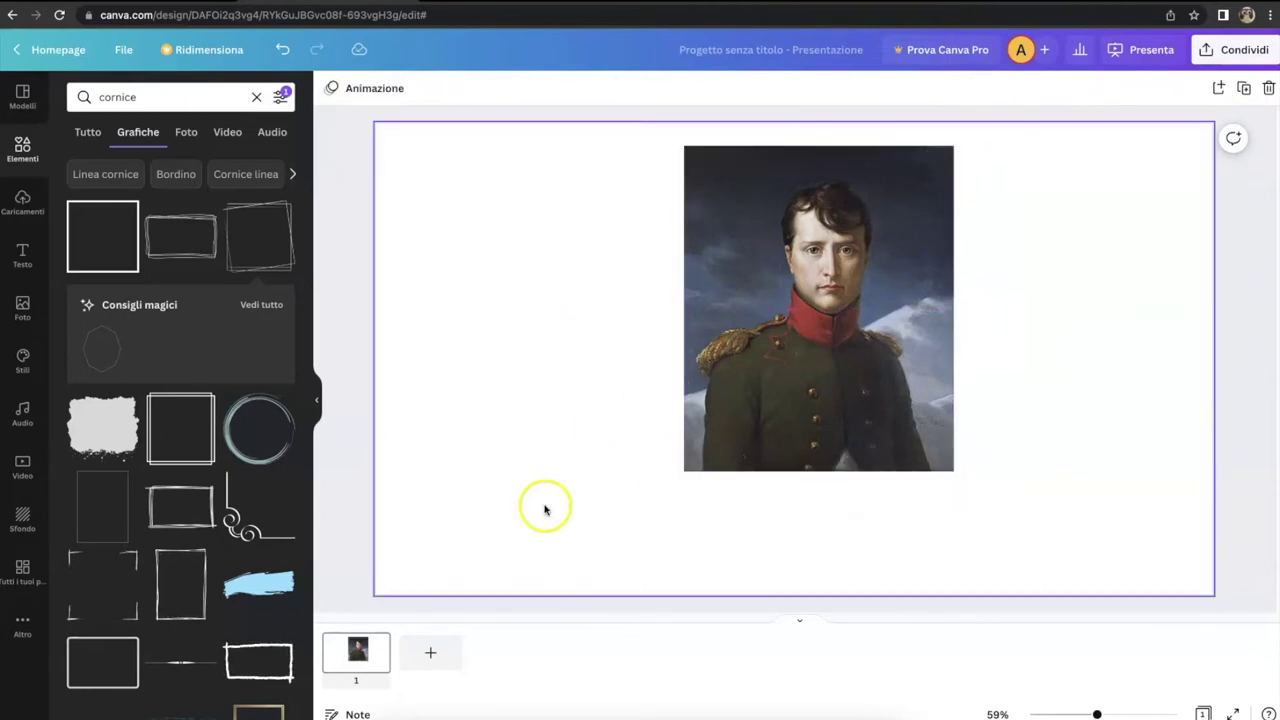
{"action": "left_click", "coordinate": [266, 444]}
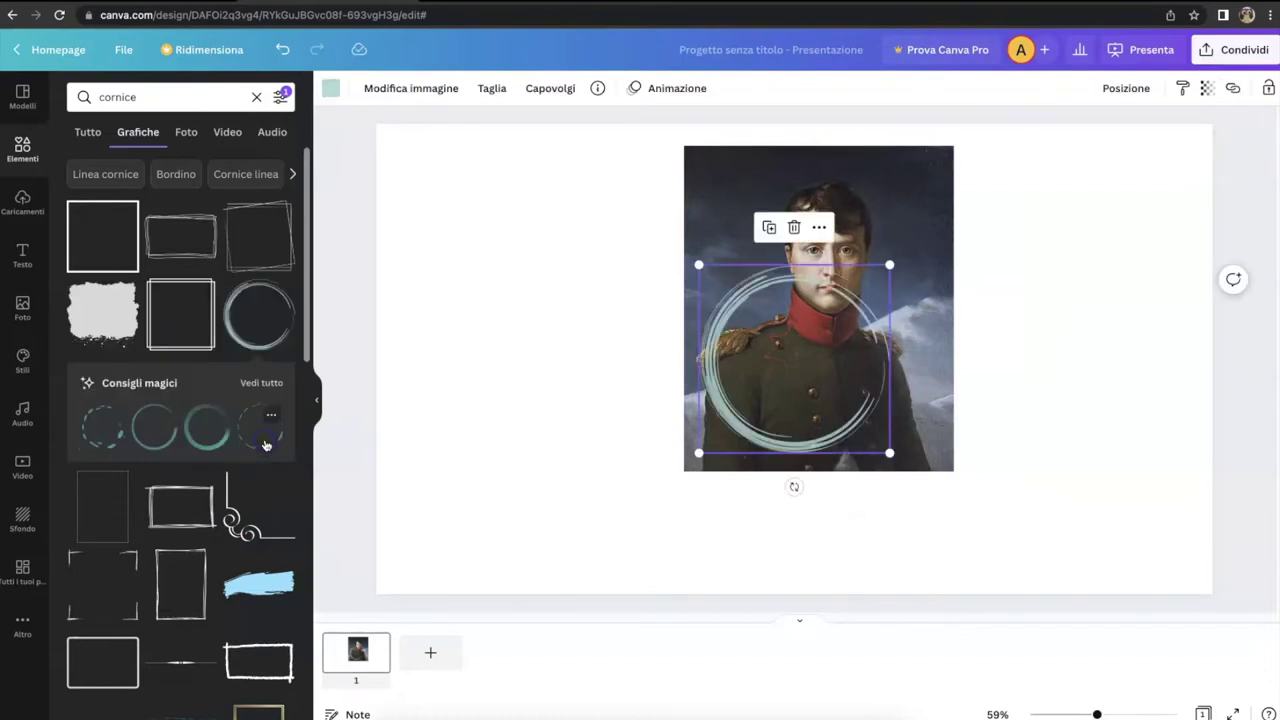
{"action": "left_click_drag", "start_coordinate": [774, 363], "coordinate": [766, 244]}
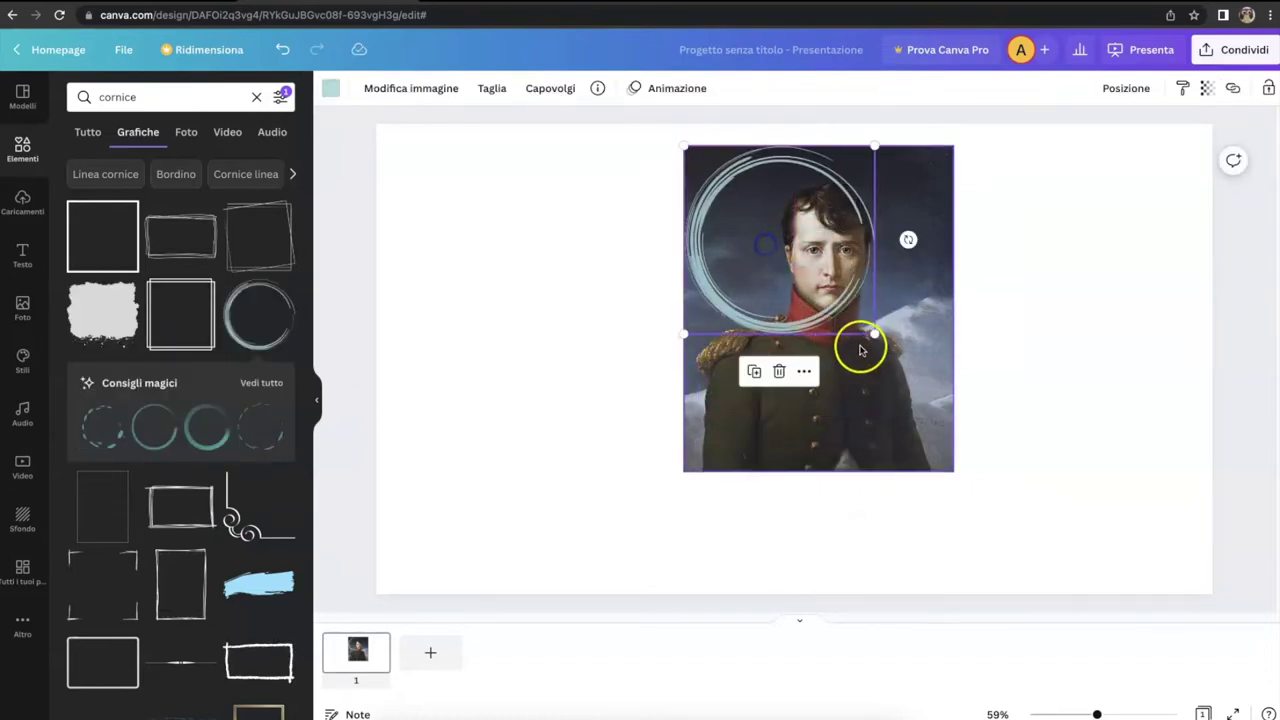
Enlarge the circular brushstroke frame over most of the portrait, then delete it from the slide
{"action": "left_click_drag", "start_coordinate": [872, 334], "coordinate": [937, 480]}
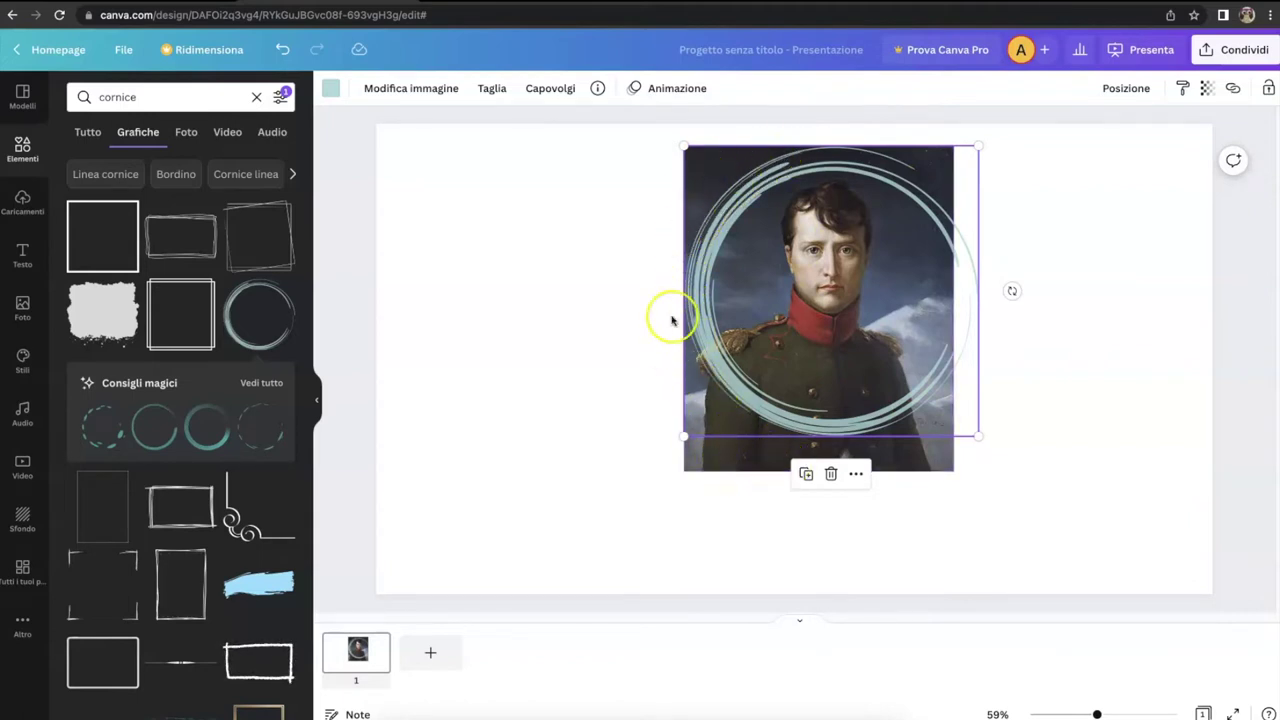
{"action": "left_click", "coordinate": [1045, 175]}
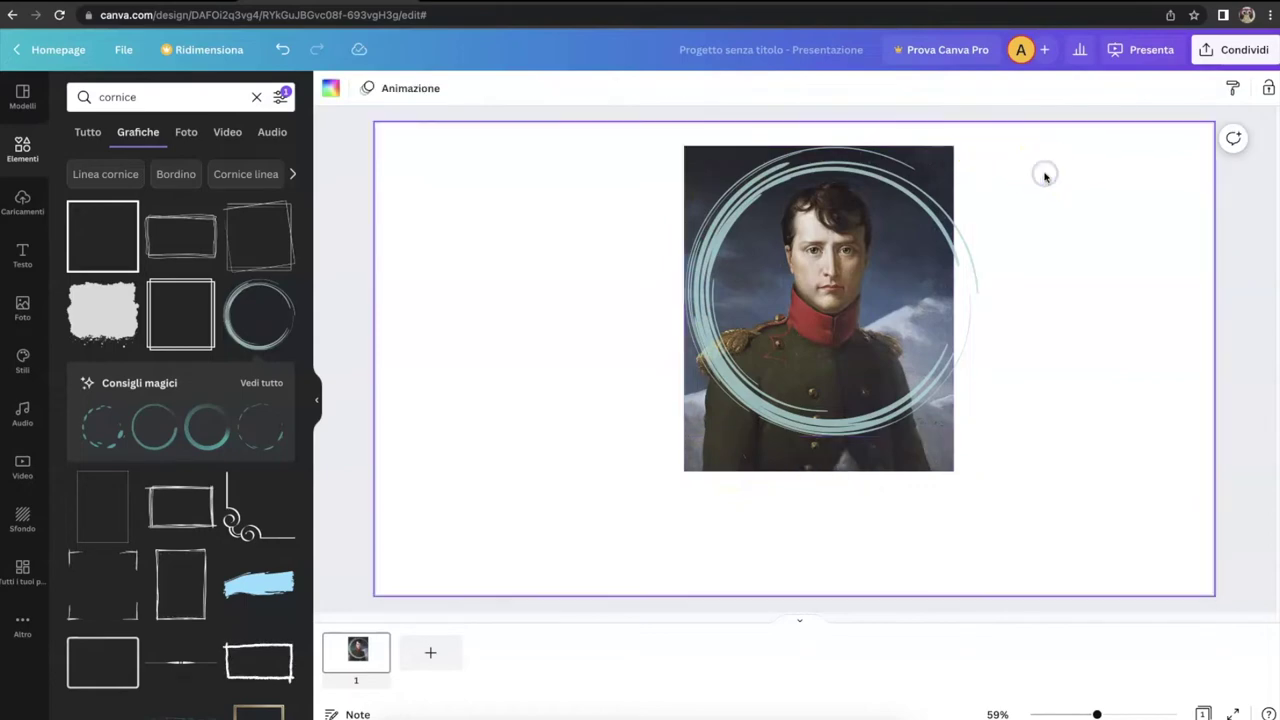
{"action": "left_click", "coordinate": [897, 420]}
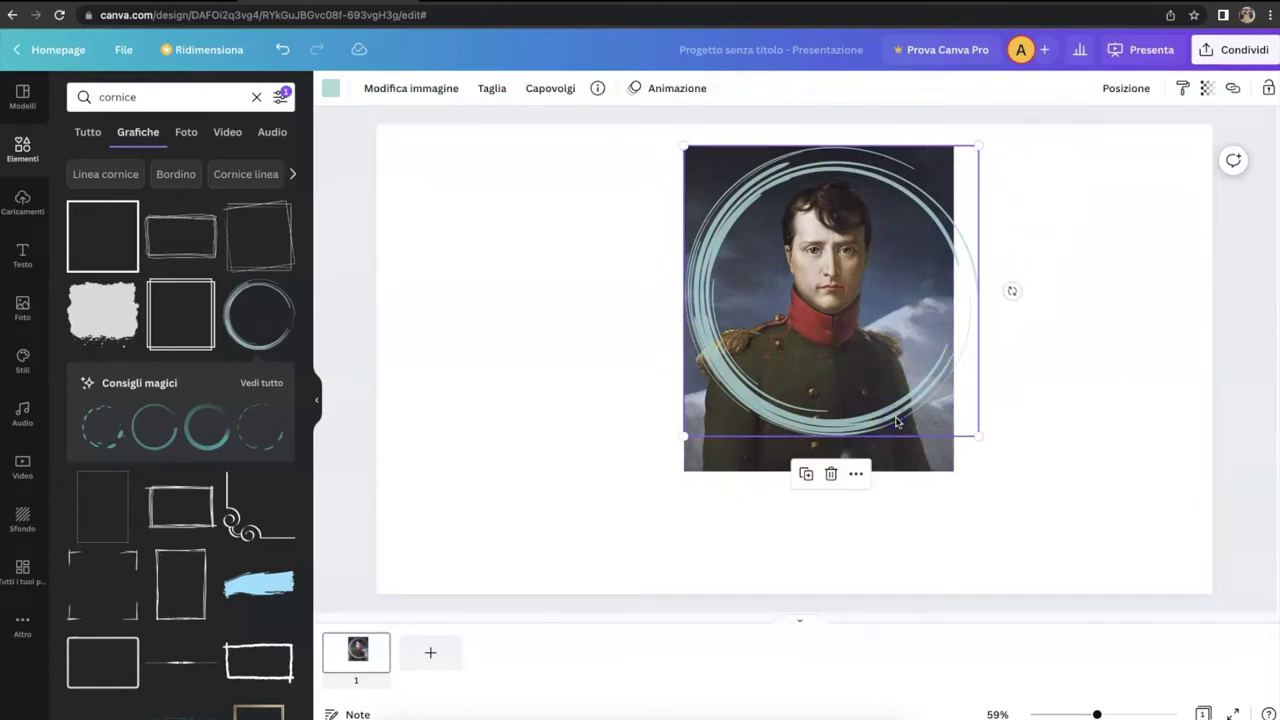
{"action": "key", "text": "Delete"}
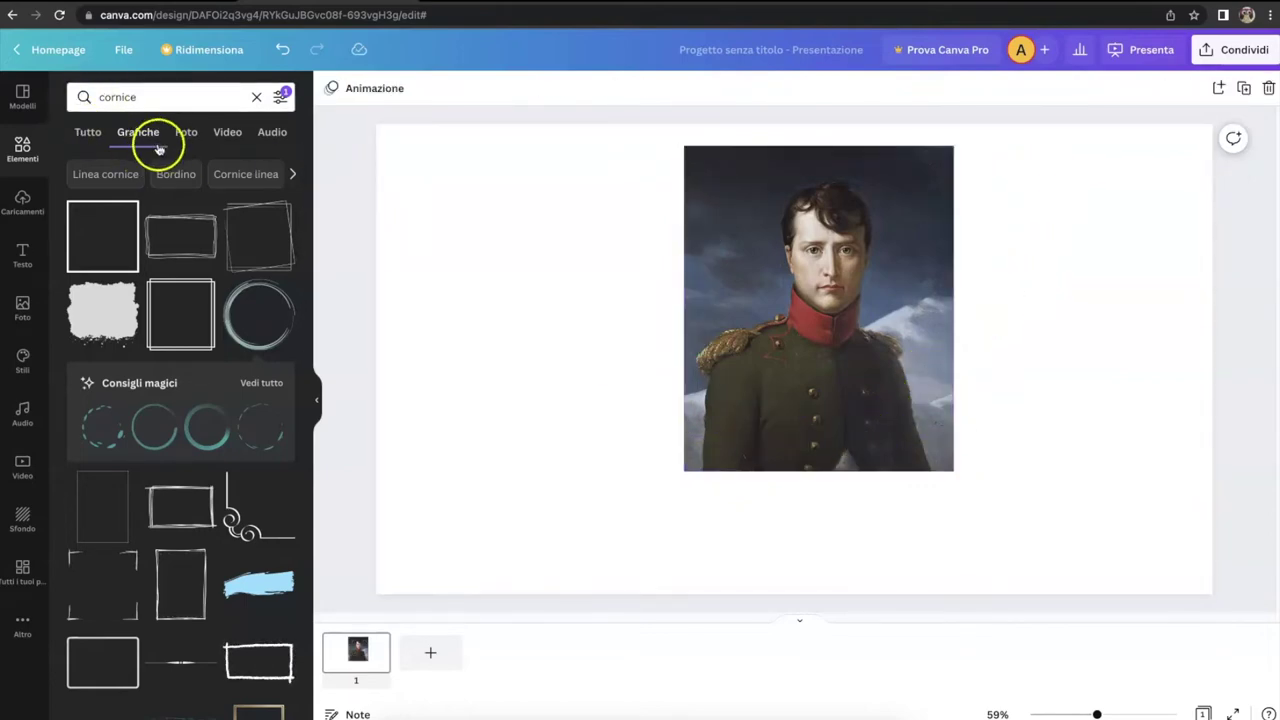
Shrink the portrait slightly and move it to the right half of the slide
{"action": "scroll", "coordinate": [164, 481], "scroll_direction": "down", "scroll_amount": 1}
{"action": "scroll", "coordinate": [164, 481], "scroll_direction": "down", "scroll_amount": 2}
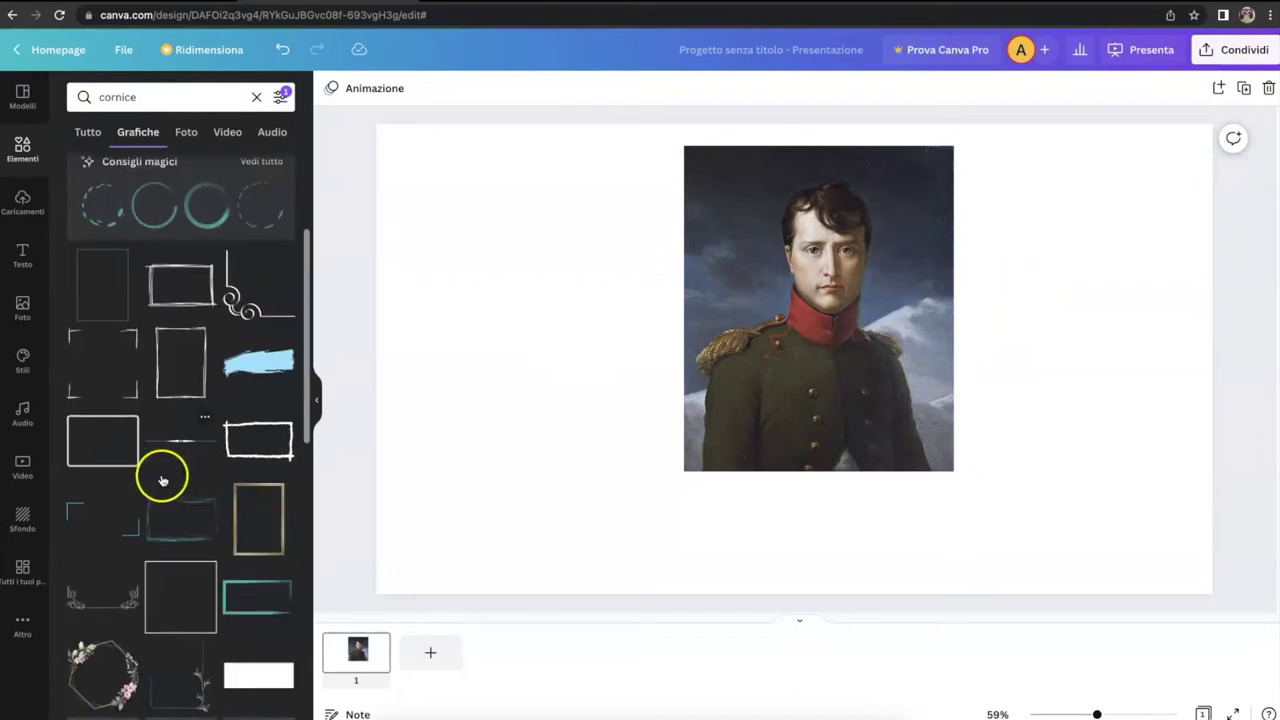
{"action": "left_click", "coordinate": [860, 400]}
{"action": "left_click_drag", "start_coordinate": [686, 474], "coordinate": [720, 438]}
{"action": "left_click_drag", "start_coordinate": [831, 322], "coordinate": [903, 396]}
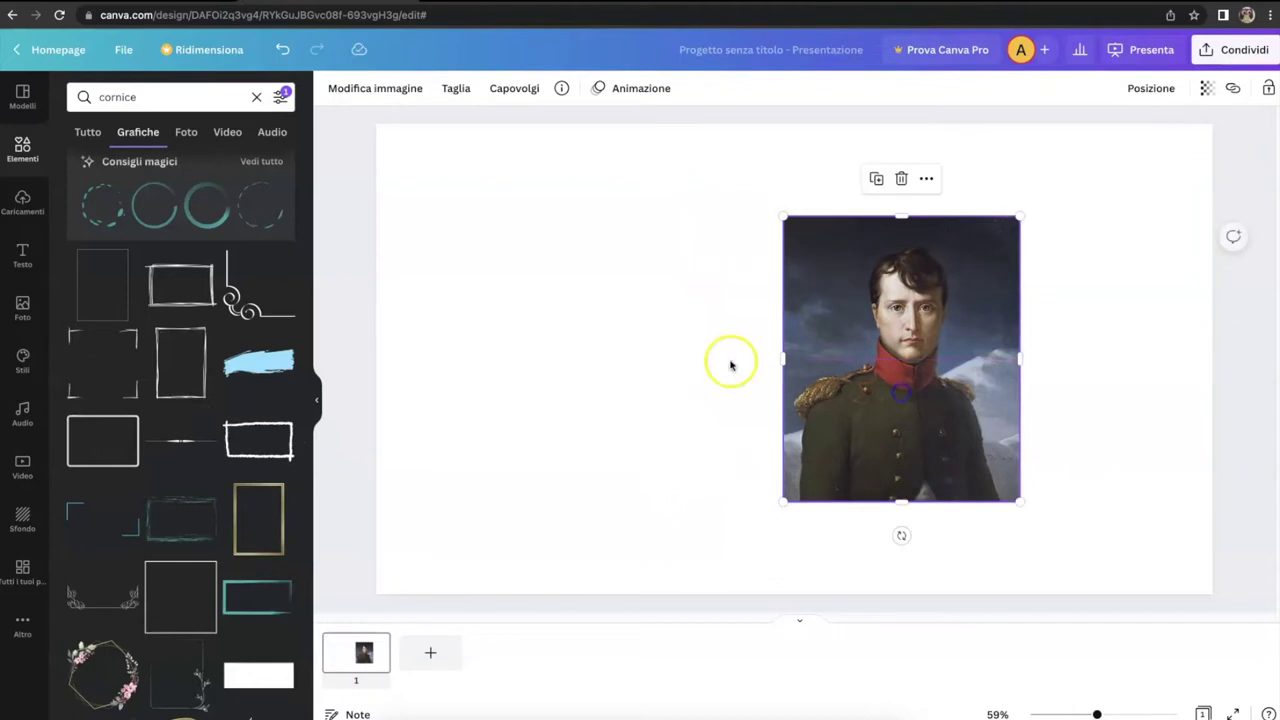
{"action": "left_click", "coordinate": [692, 350]}
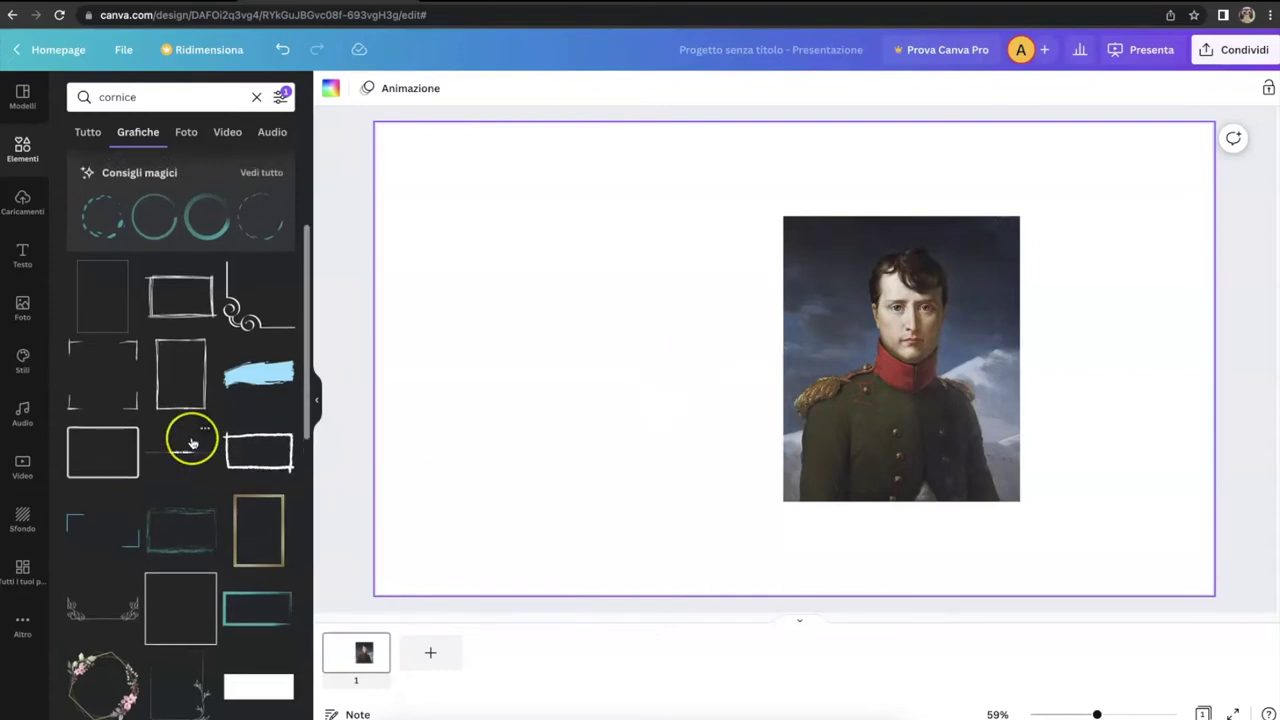
Add the blue floral corner graphic and place it in the slide's upper-left area
{"action": "scroll", "coordinate": [193, 443], "scroll_direction": "up", "scroll_amount": 3}
{"action": "scroll", "coordinate": [180, 437], "scroll_direction": "down", "scroll_amount": 10}
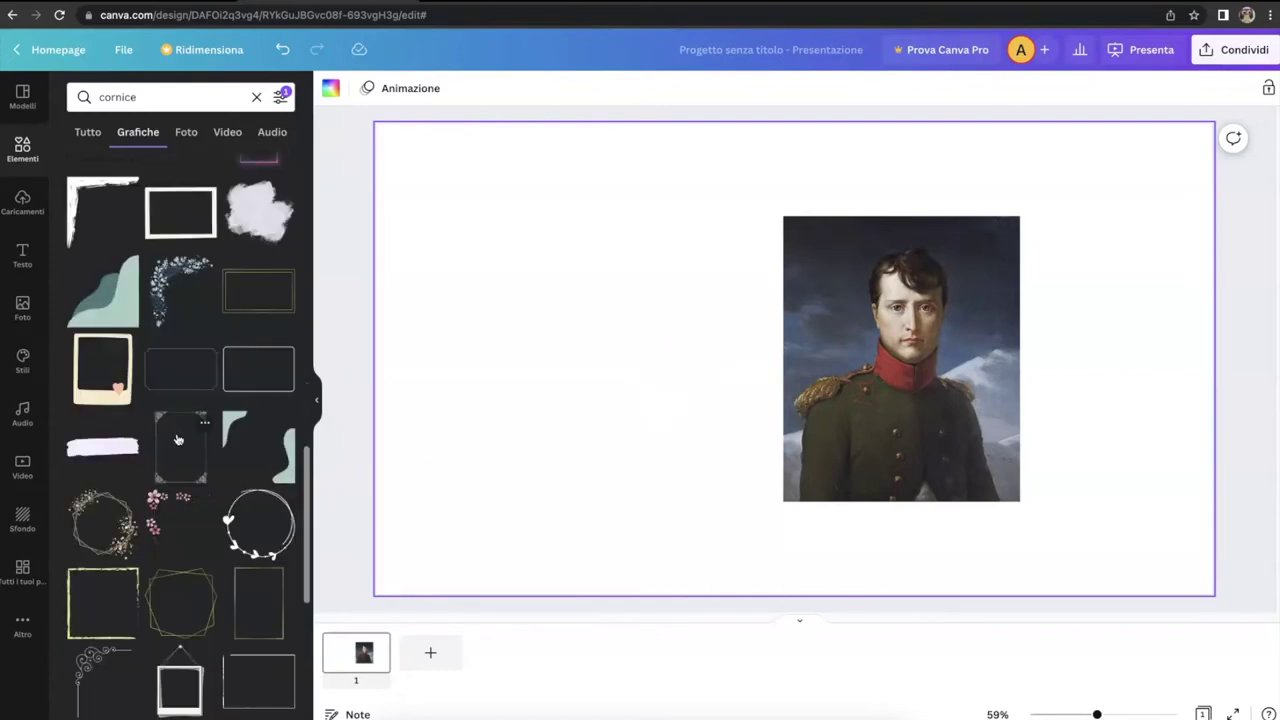
{"action": "left_click", "coordinate": [160, 262]}
{"action": "left_click_drag", "start_coordinate": [757, 307], "coordinate": [477, 203]}
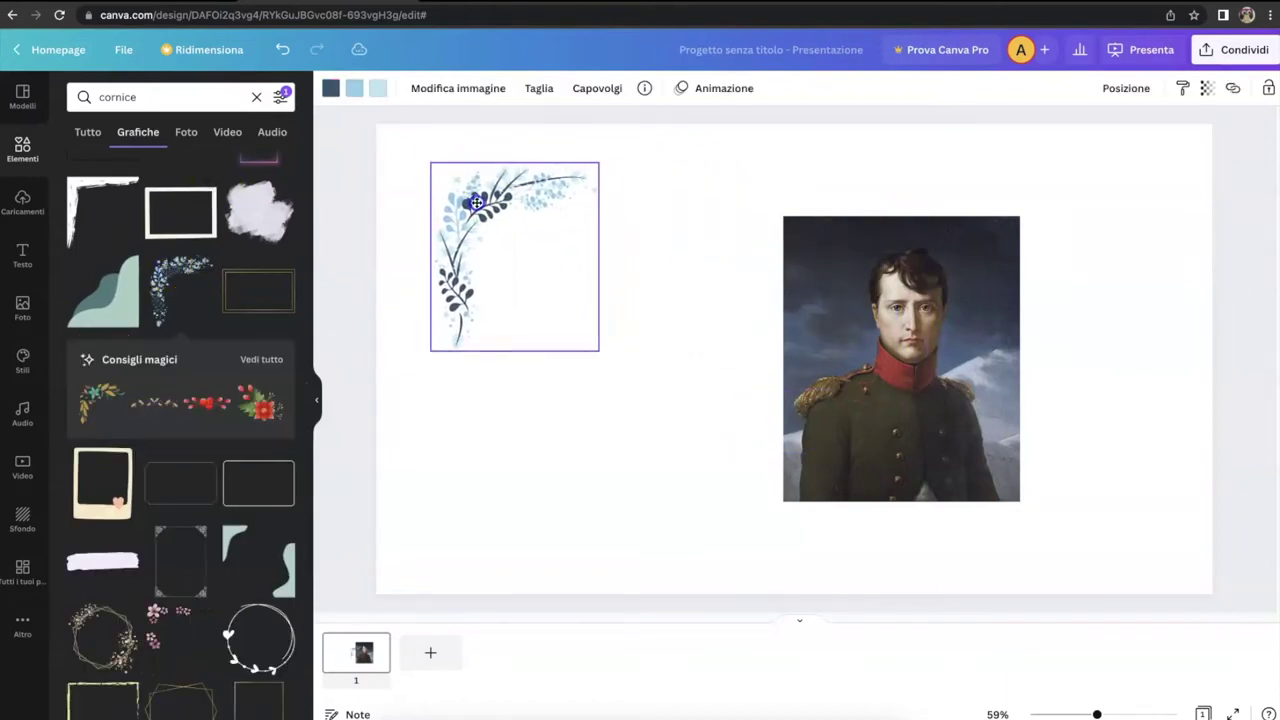
{"action": "left_click", "coordinate": [596, 378]}
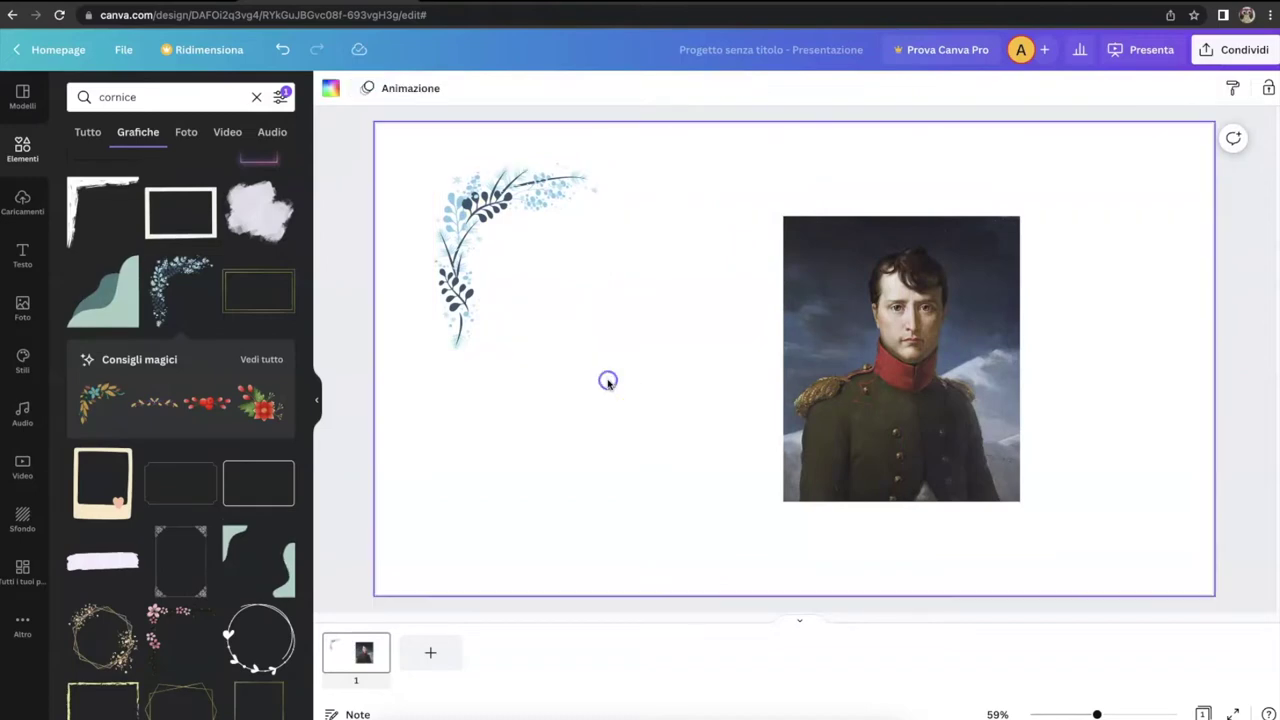
Add a subtitle text reading "Napoleone Bonaparte" and place it over the blue floral corner graphic
{"action": "left_click", "coordinate": [20, 255]}
{"action": "left_click", "coordinate": [143, 272]}
{"action": "type", "text": "Napoleone Bonaparte"}
{"action": "left_click_drag", "start_coordinate": [943, 351], "coordinate": [514, 254]}
Bring the floral corner graphic forward in front of the text and nudge the text slightly down and right inside it
{"action": "left_click", "coordinate": [548, 308]}
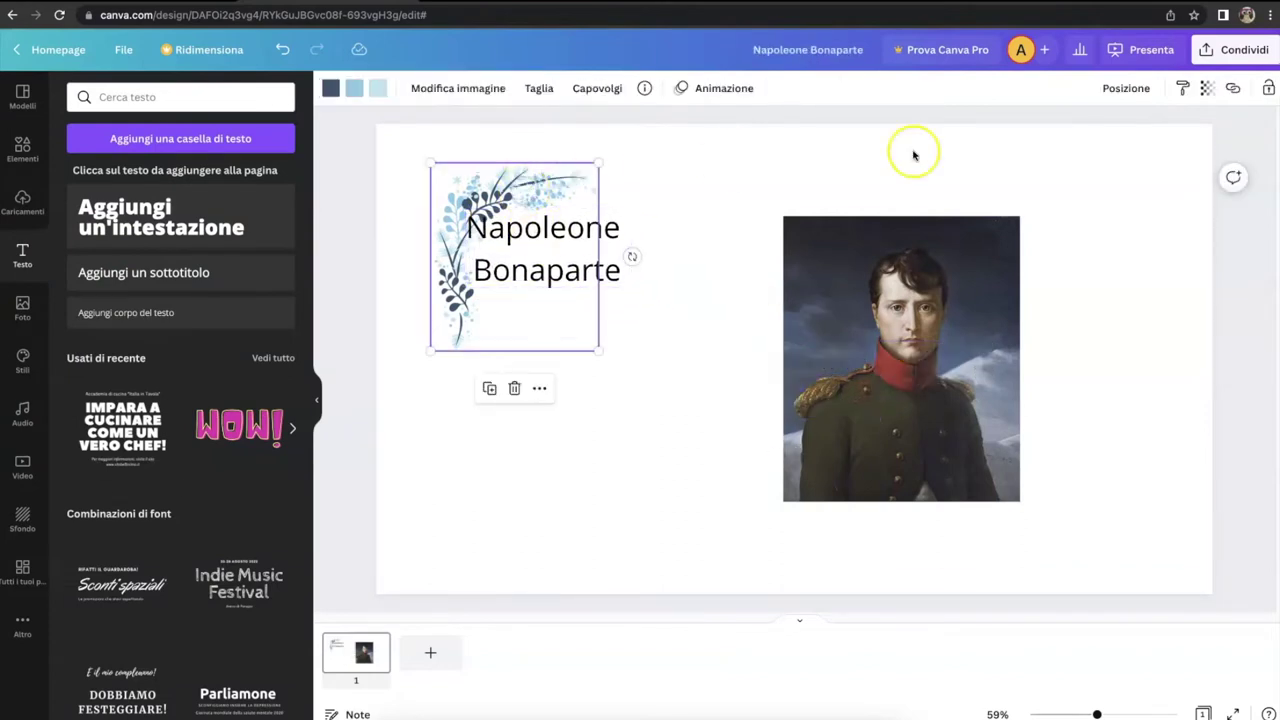
{"action": "left_click", "coordinate": [1124, 90]}
{"action": "left_click", "coordinate": [976, 134]}
{"action": "left_click_drag", "start_coordinate": [612, 272], "coordinate": [626, 290]}
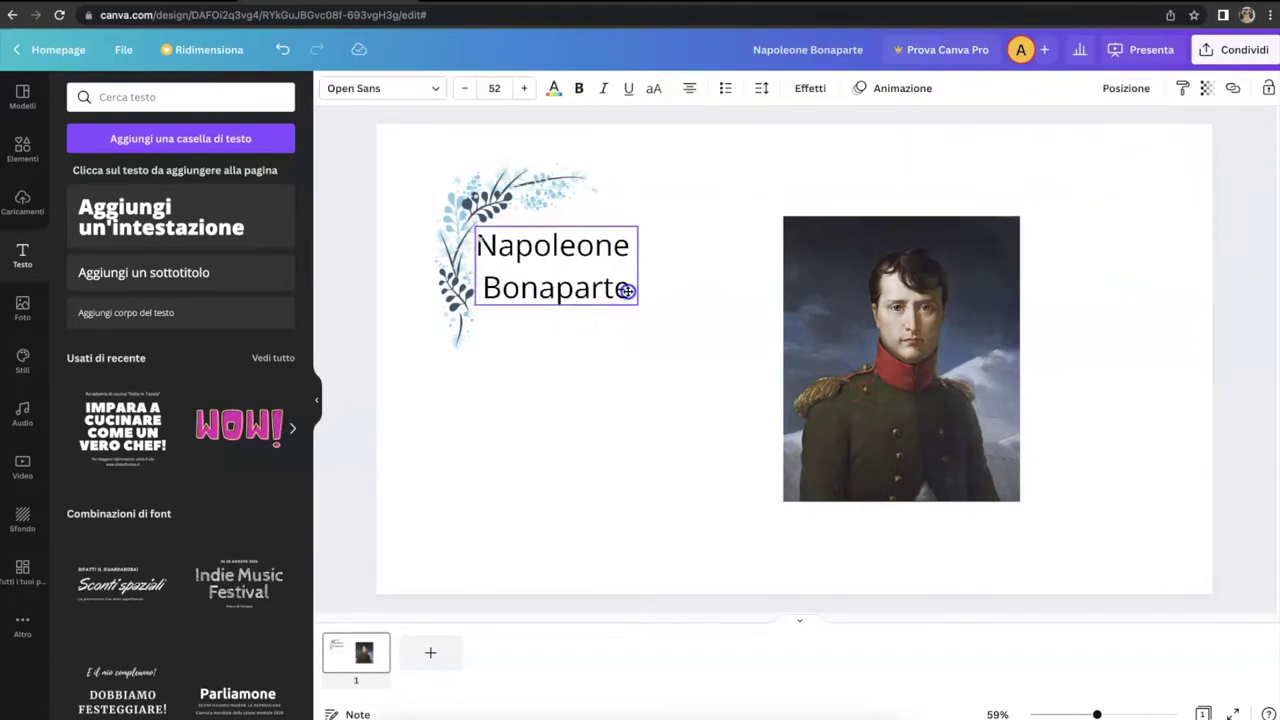
{"action": "left_click", "coordinate": [622, 522]}
{"action": "left_click", "coordinate": [614, 203]}
{"action": "left_click", "coordinate": [449, 277]}
{"action": "left_click", "coordinate": [566, 508]}
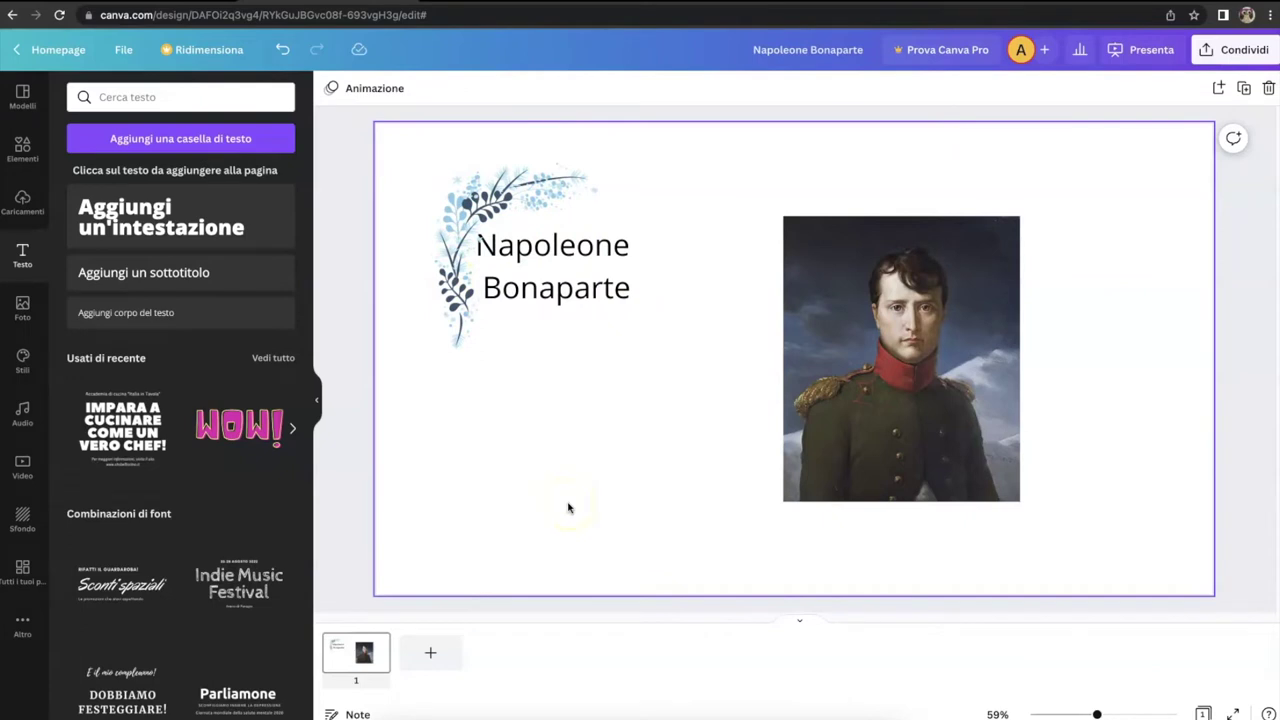
{"action": "left_click", "coordinate": [475, 193]}
Add the pale lilac paint-smudge graphic, shrink it and place it over the floral corner and the Napoleone Bonaparte text
{"action": "left_click", "coordinate": [22, 145]}
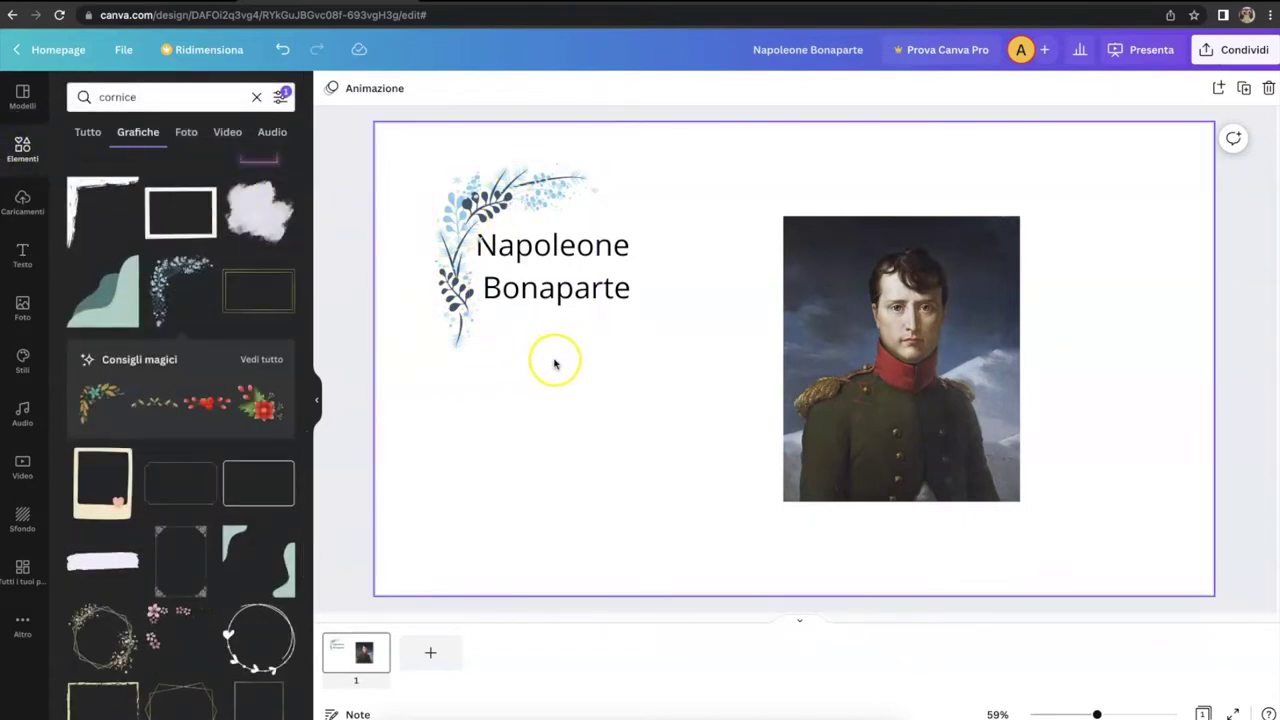
{"action": "left_click", "coordinate": [566, 501]}
{"action": "left_click", "coordinate": [259, 211]}
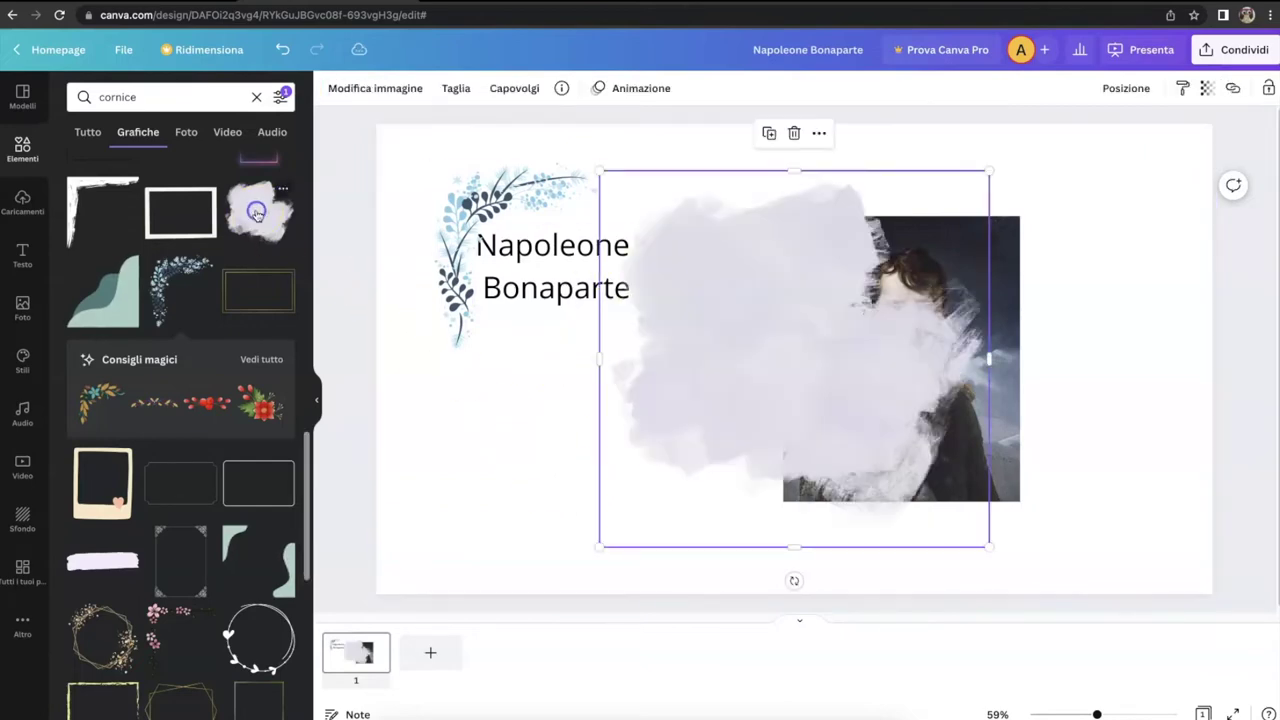
{"action": "left_click_drag", "start_coordinate": [796, 392], "coordinate": [574, 343]}
{"action": "left_click_drag", "start_coordinate": [757, 127], "coordinate": [676, 245]}
{"action": "left_click_drag", "start_coordinate": [607, 322], "coordinate": [635, 232]}
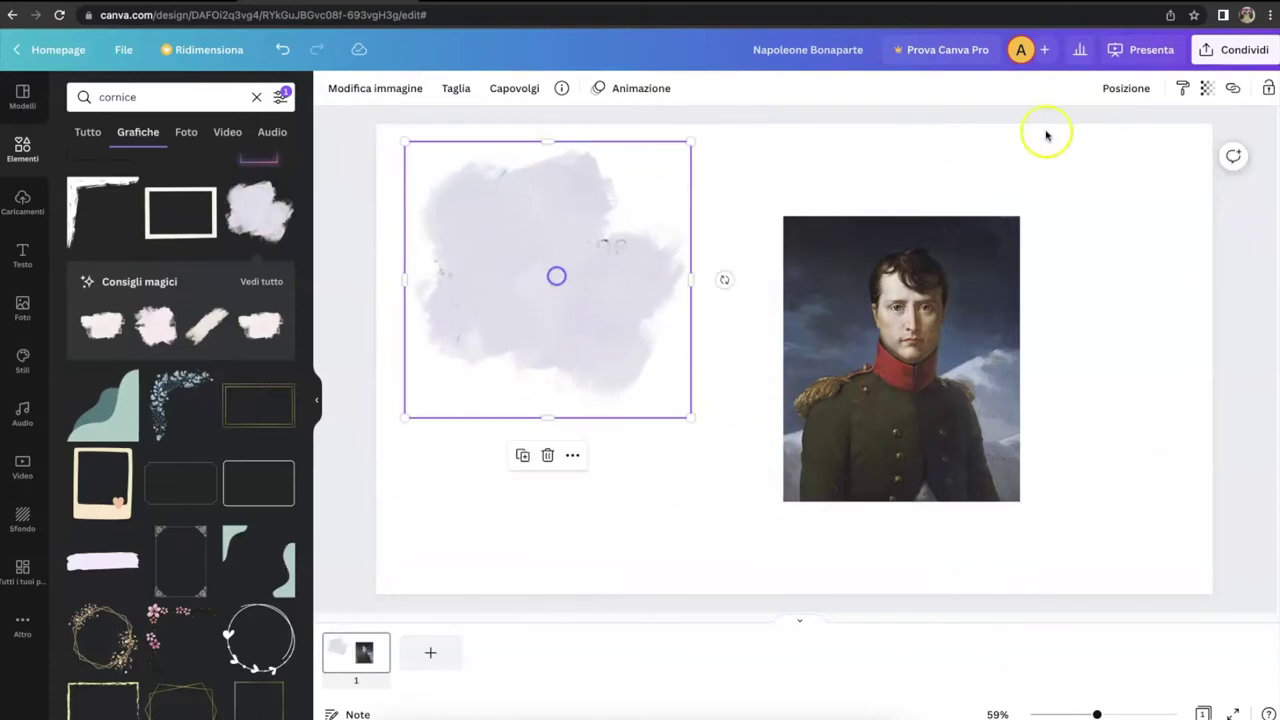
Send the lilac paint smudge backward two levels, behind the floral corner and the text
{"action": "left_click", "coordinate": [1126, 88]}
{"action": "left_click", "coordinate": [1076, 130]}
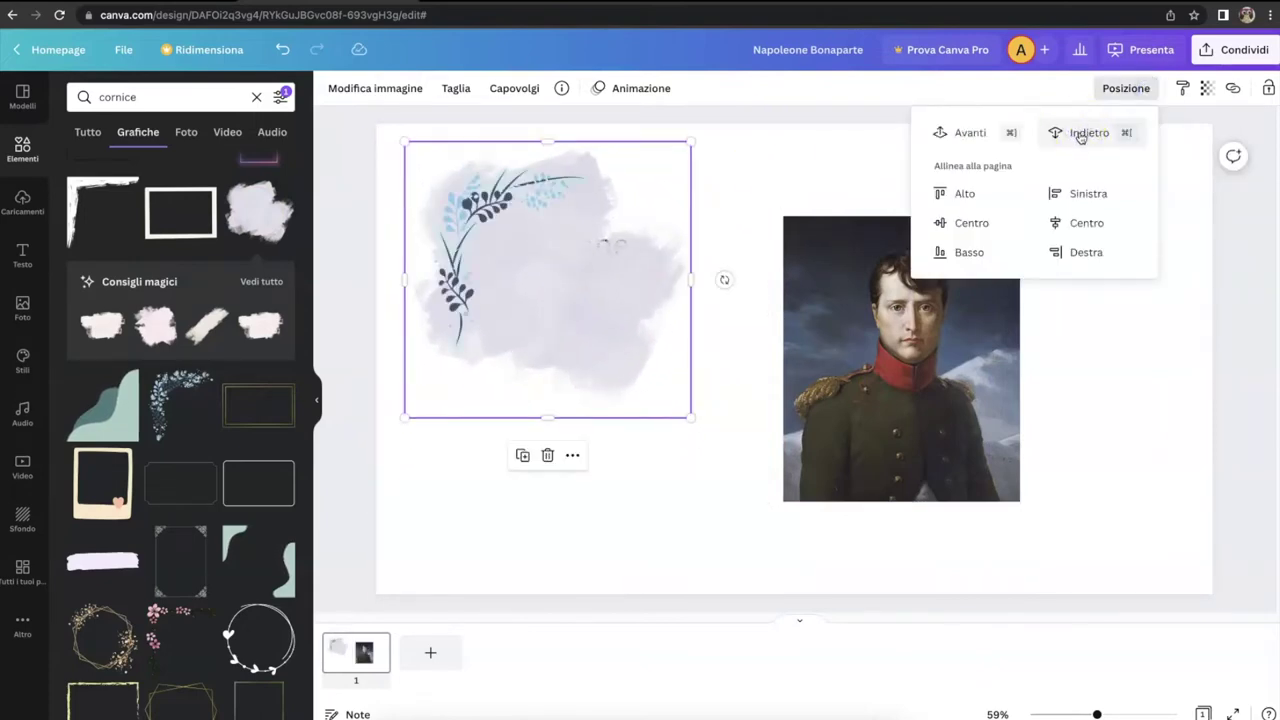
{"action": "left_click", "coordinate": [1080, 134]}
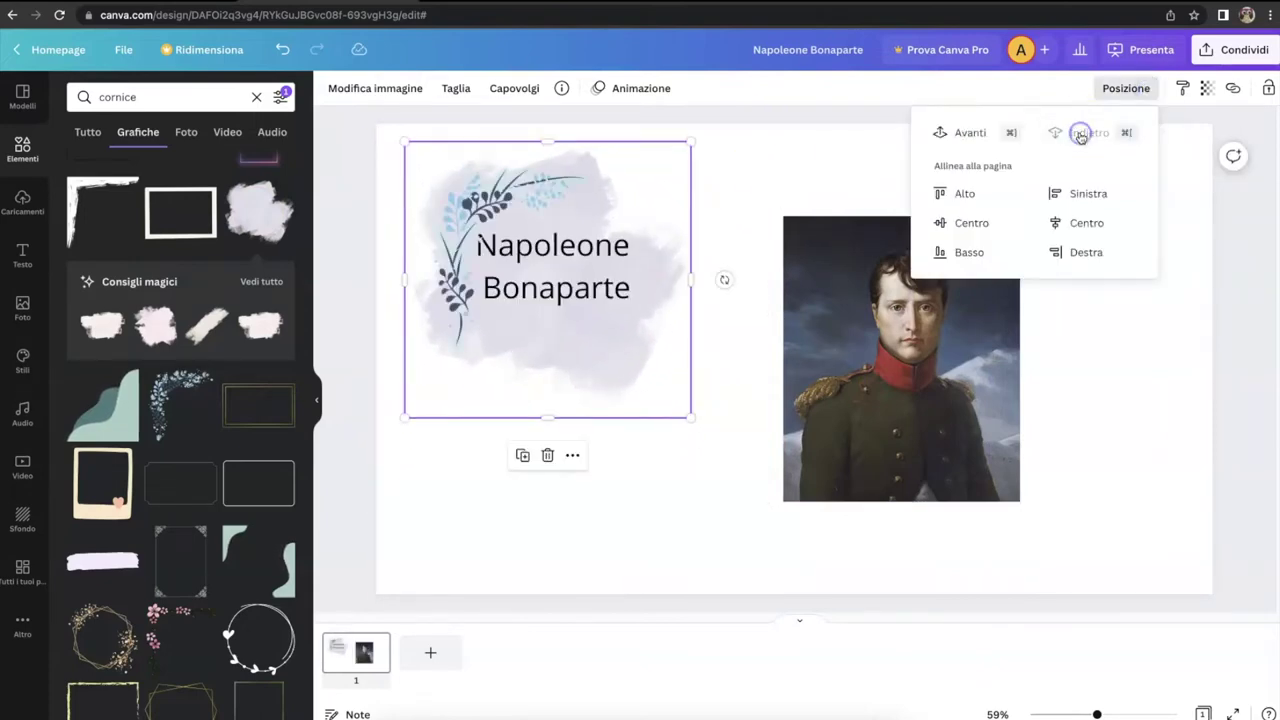
{"action": "left_click", "coordinate": [562, 510]}
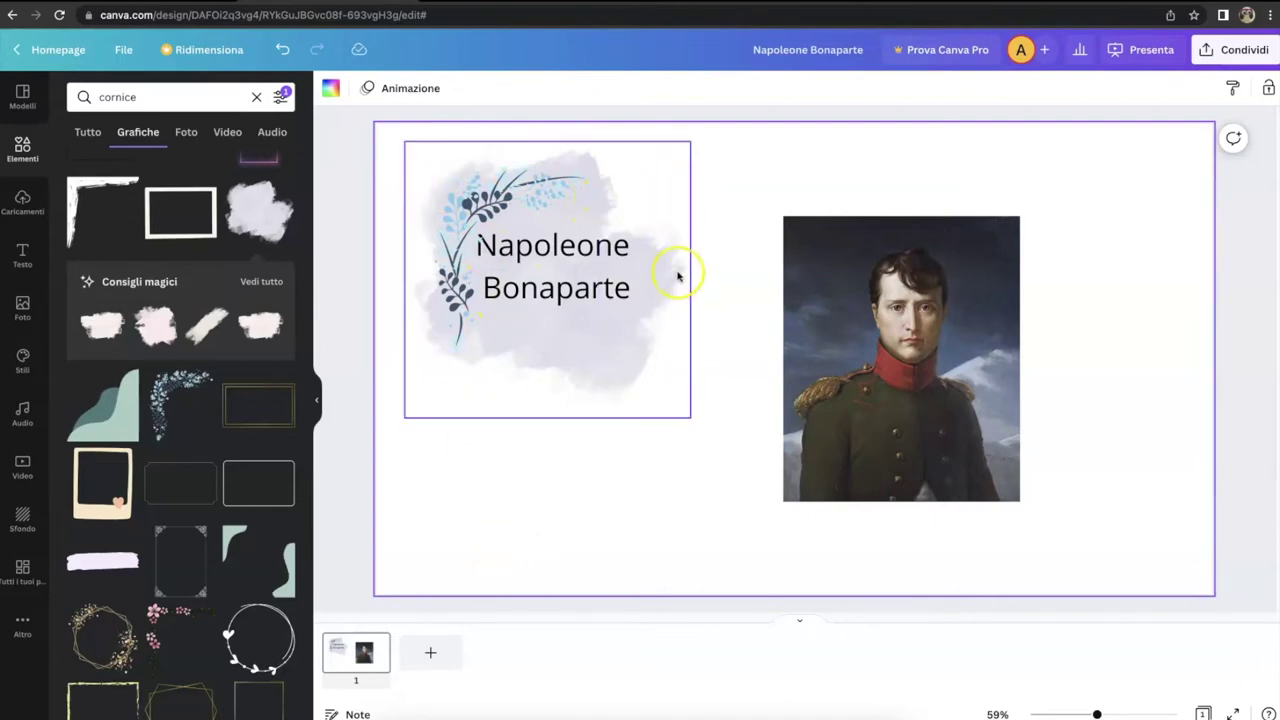
Add the animated multicoloured rectangular frame, move it around the portrait and shrink it to match the portrait's height
{"action": "scroll", "coordinate": [163, 471], "scroll_direction": "down", "scroll_amount": 5}
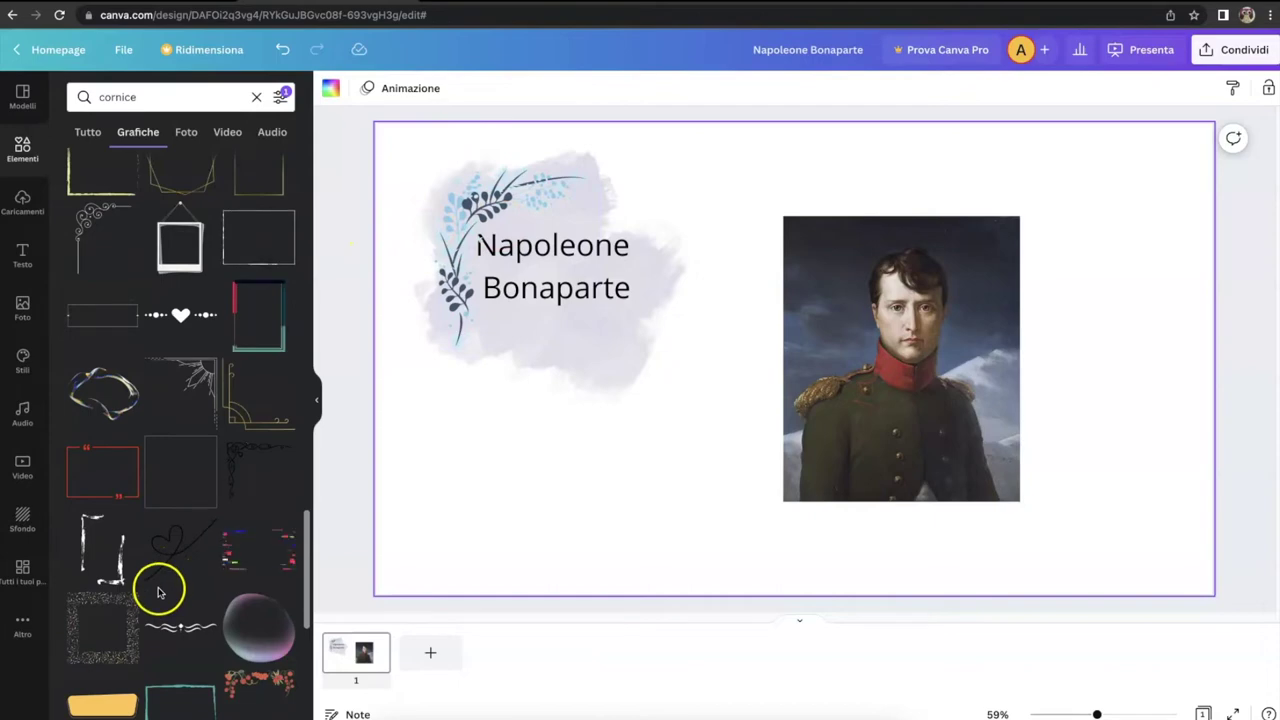
{"action": "left_click", "coordinate": [269, 319]}
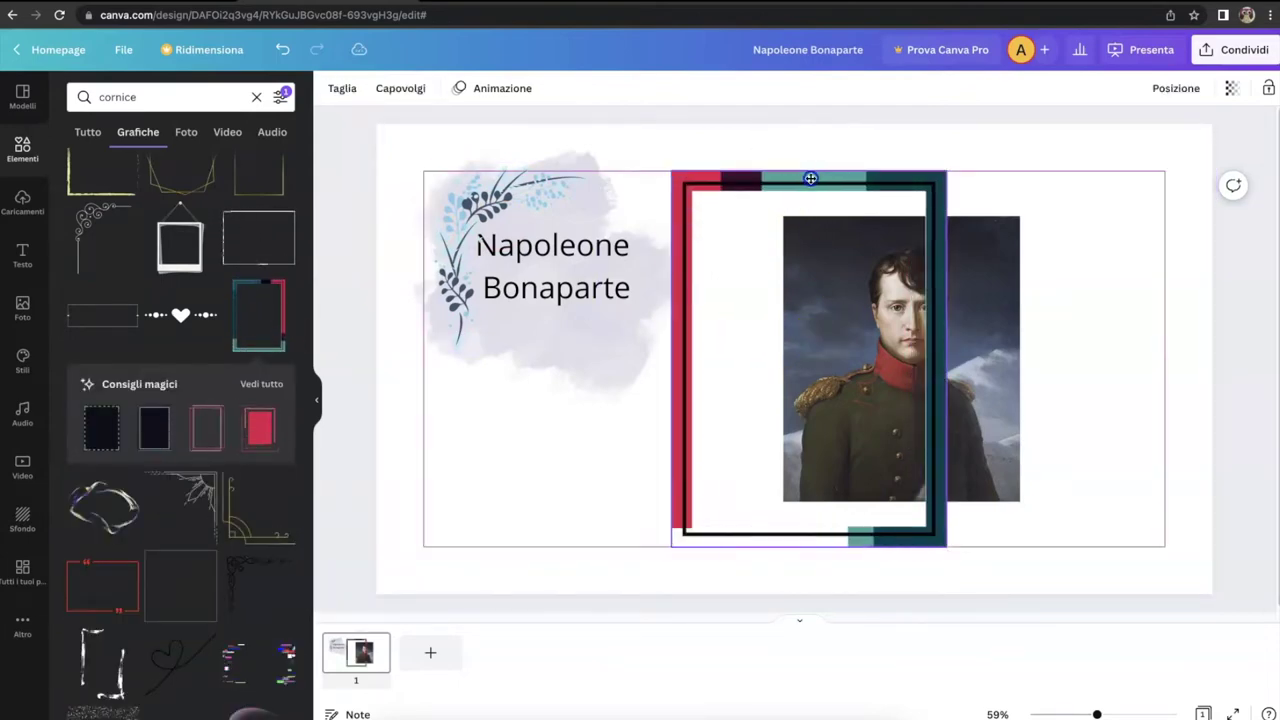
{"action": "left_click_drag", "start_coordinate": [810, 178], "coordinate": [903, 201]}
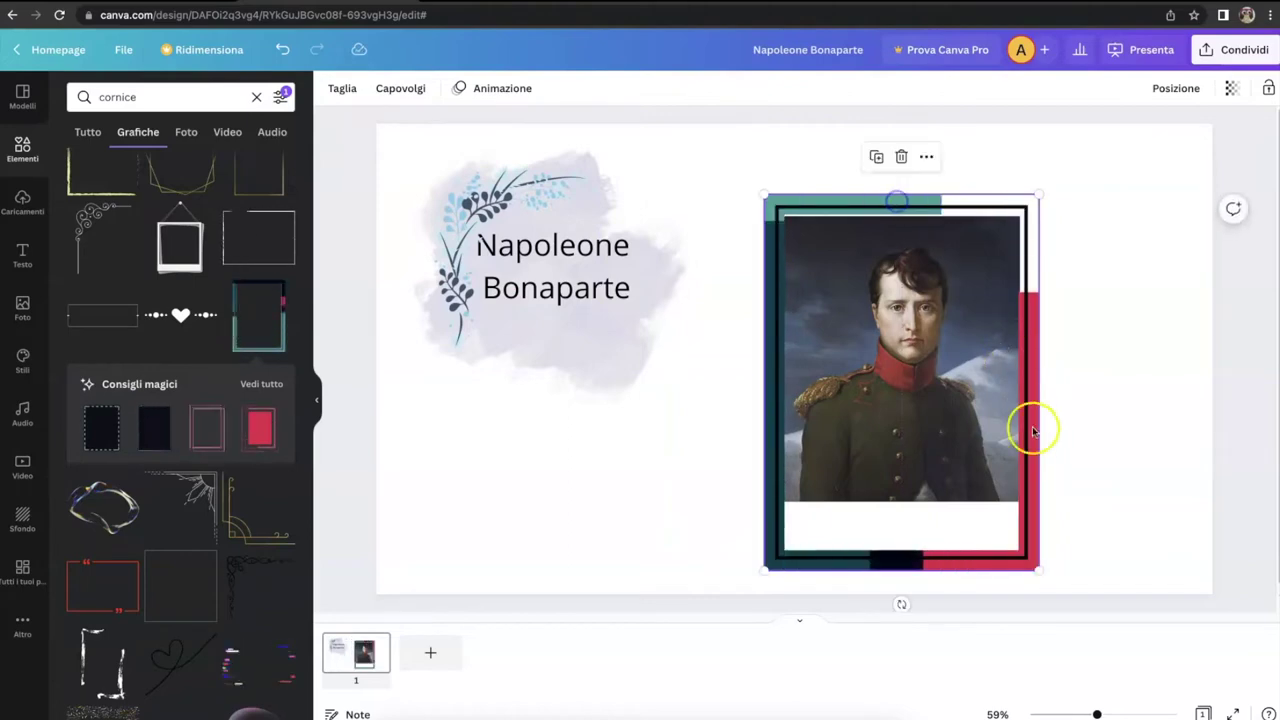
{"action": "left_click_drag", "start_coordinate": [1036, 570], "coordinate": [1011, 517]}
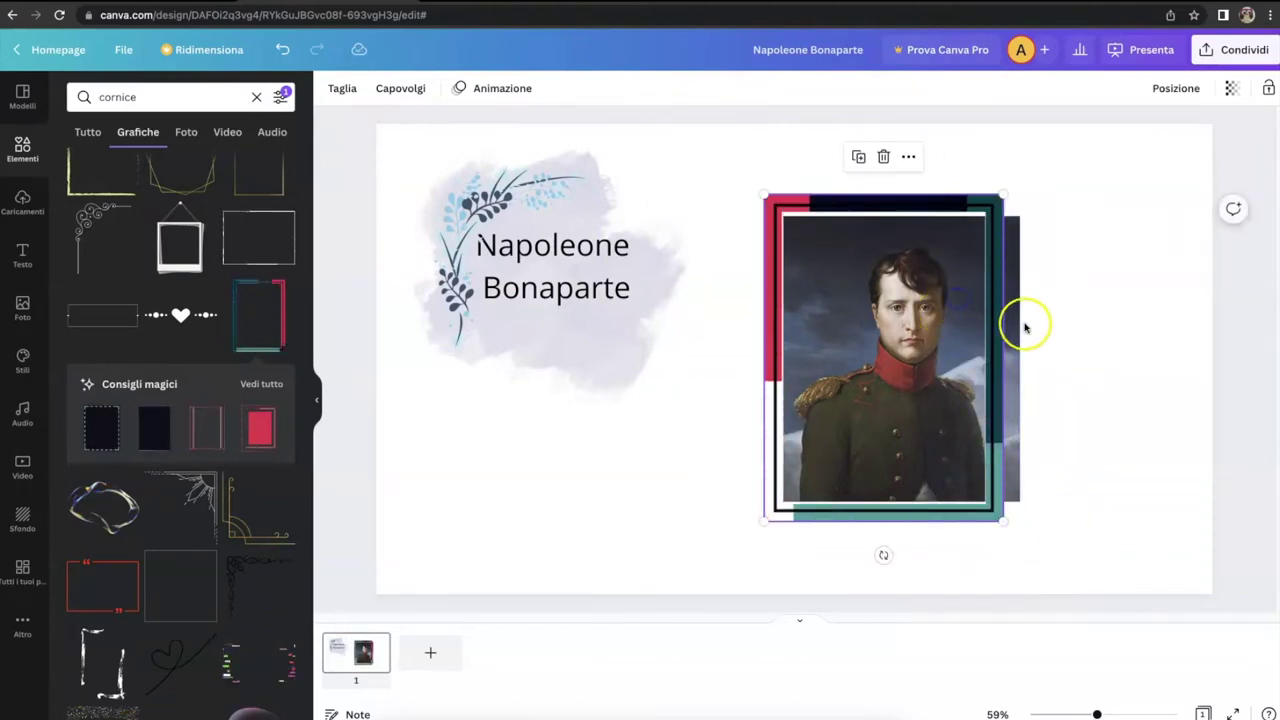
Crop the portrait's right edge to fit inside the multicoloured frame and slightly adjust the frame around it
{"action": "left_click", "coordinate": [1016, 351]}
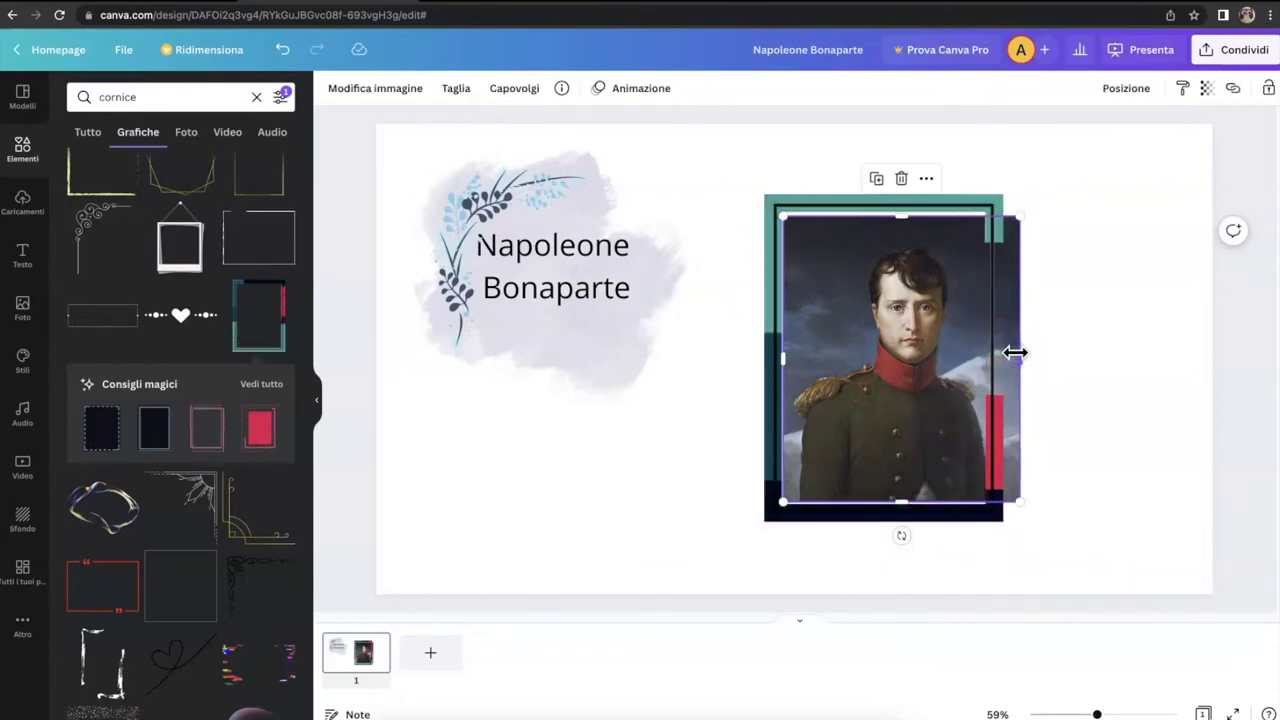
{"action": "left_click", "coordinate": [456, 88]}
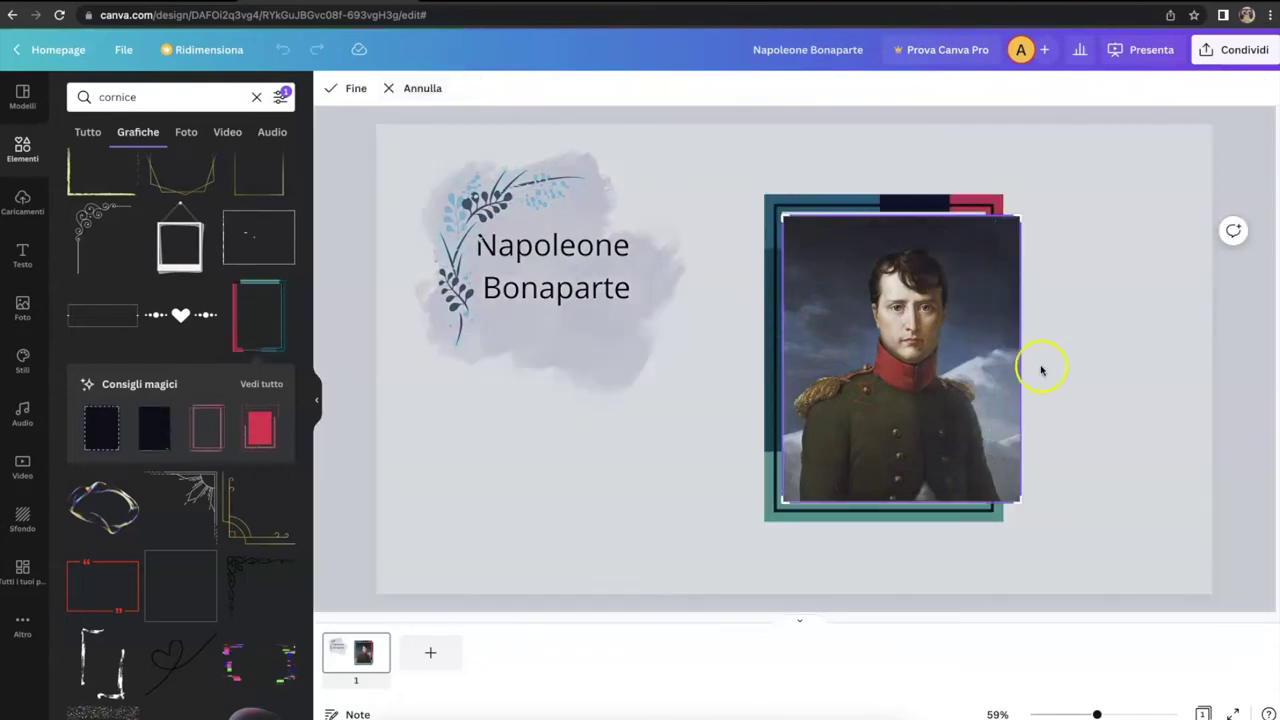
{"action": "left_click_drag", "start_coordinate": [1014, 360], "coordinate": [1001, 361]}
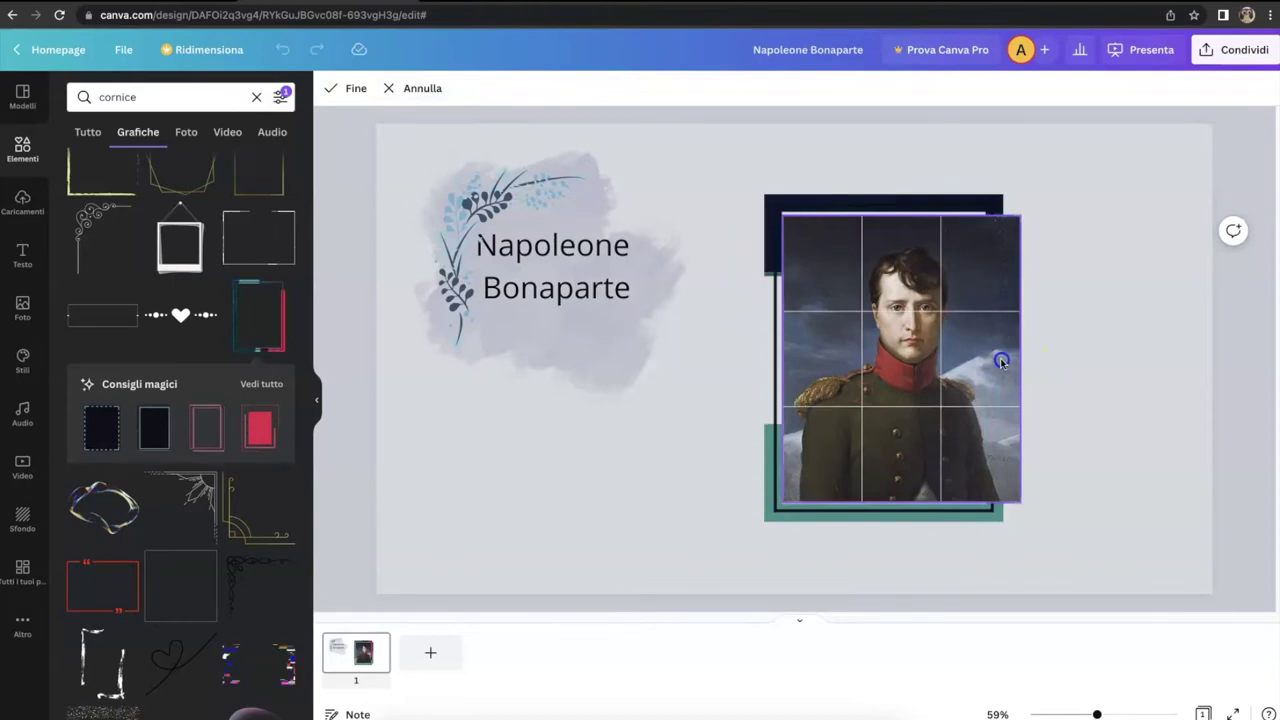
{"action": "left_click_drag", "start_coordinate": [1013, 214], "coordinate": [986, 218]}
{"action": "left_click", "coordinate": [1100, 229]}
{"action": "left_click", "coordinate": [1101, 248]}
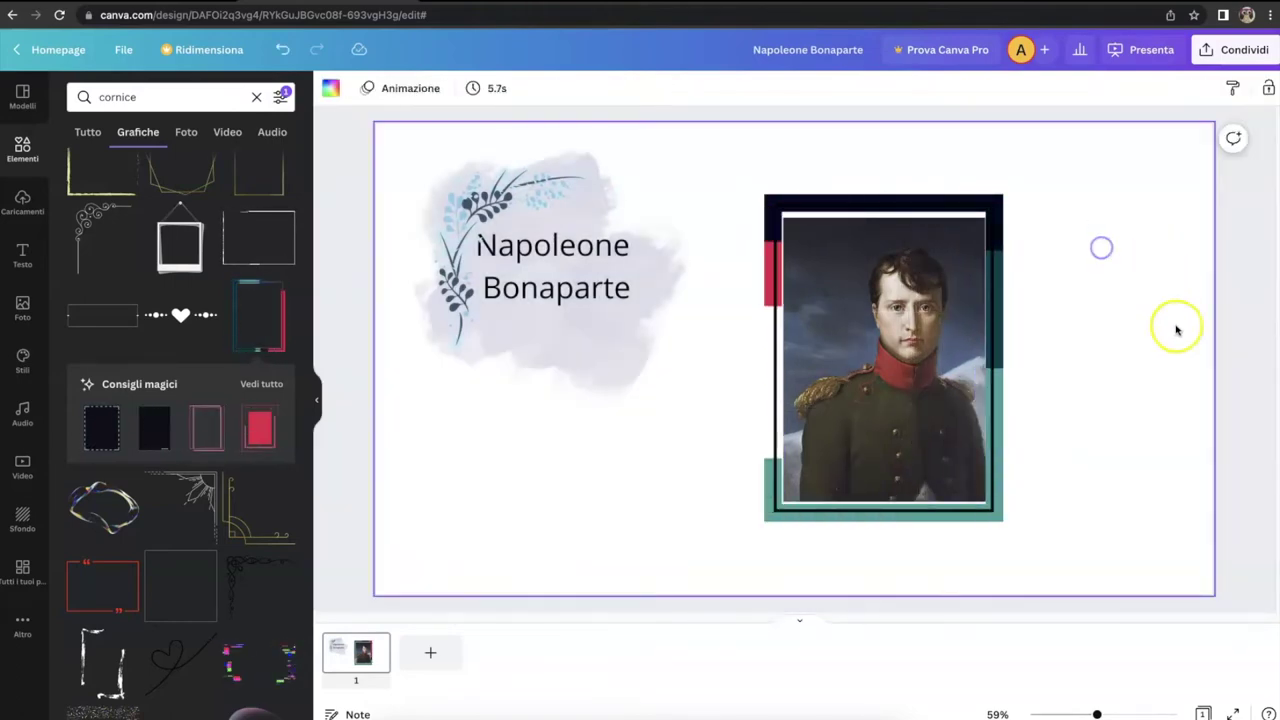
{"action": "double_click", "coordinate": [893, 392]}
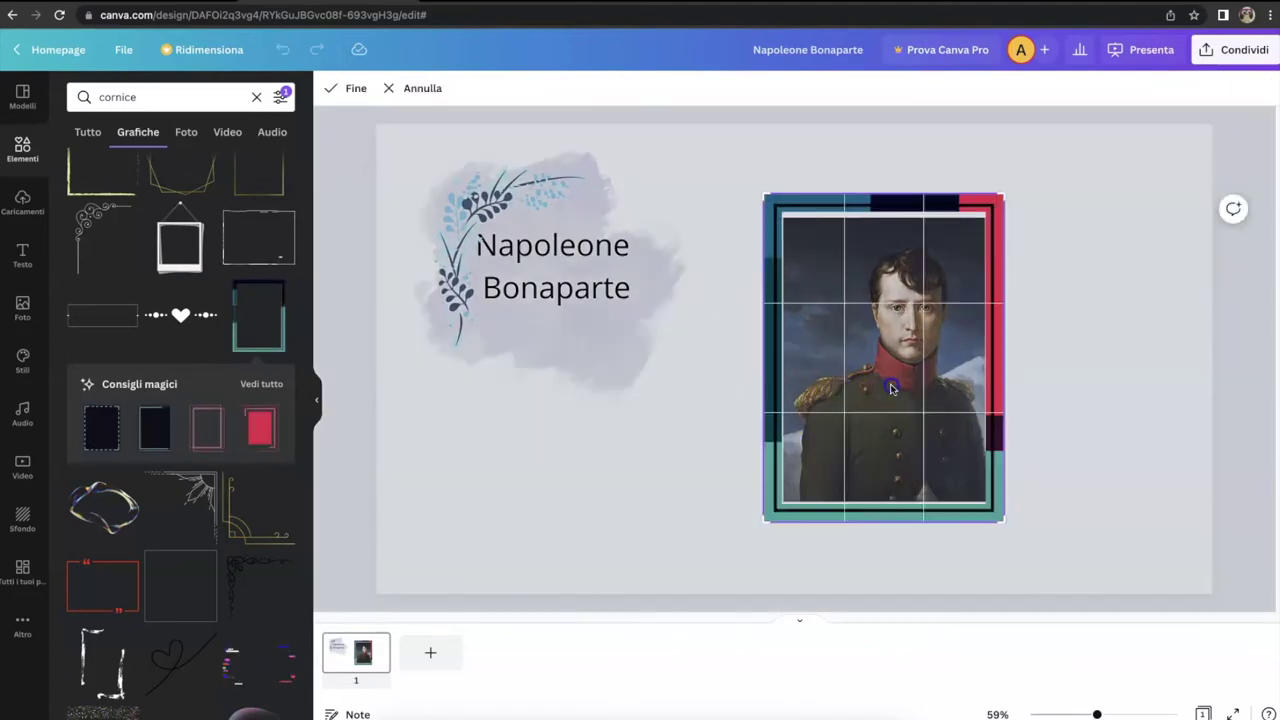
{"action": "left_click", "coordinate": [1143, 274]}
{"action": "left_click", "coordinate": [1149, 320]}
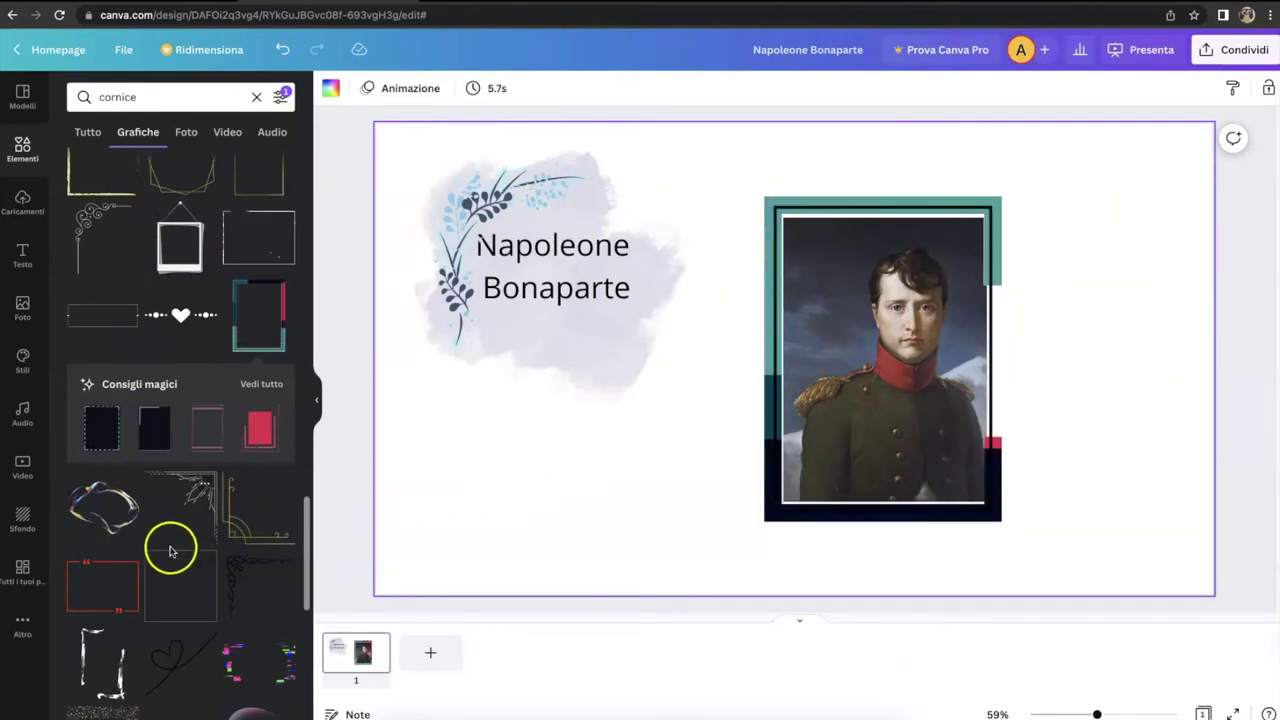
Add the iridescent bubble graphic, shrink it and place it below the Napoleone Bonaparte text
{"action": "scroll", "coordinate": [183, 571], "scroll_direction": "down", "scroll_amount": 4}
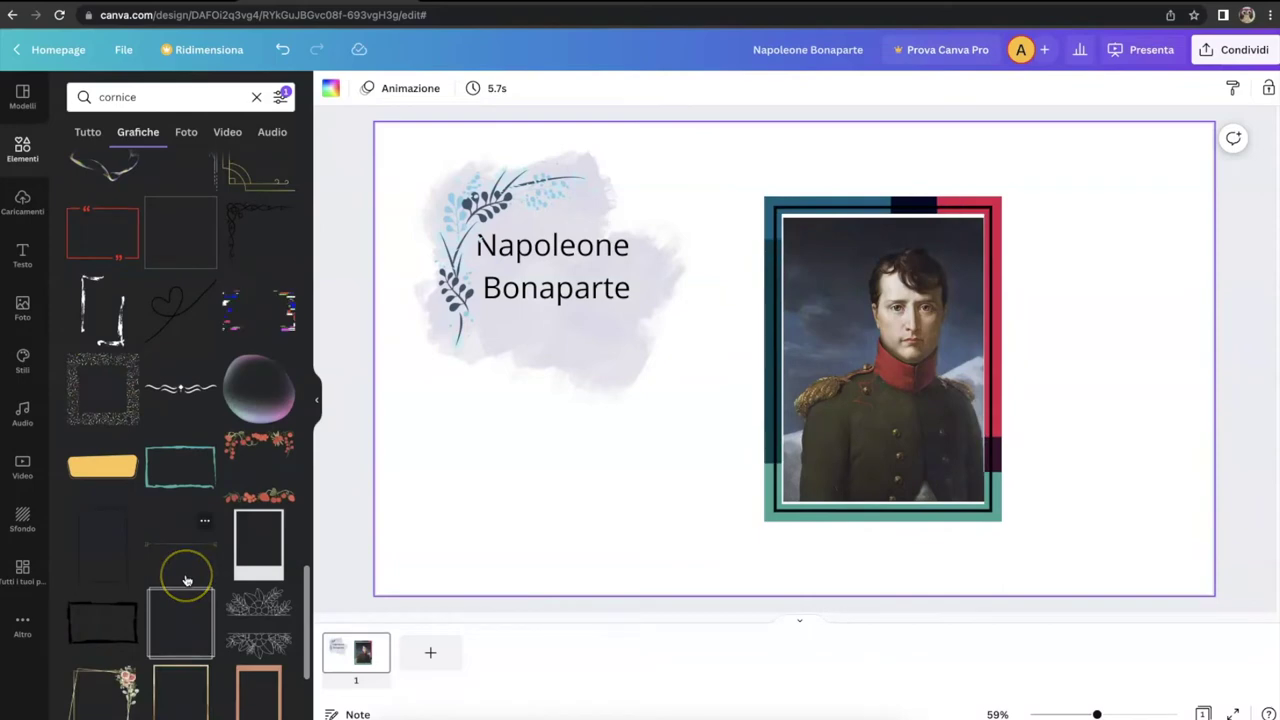
{"action": "scroll", "coordinate": [185, 580], "scroll_direction": "down", "scroll_amount": 1}
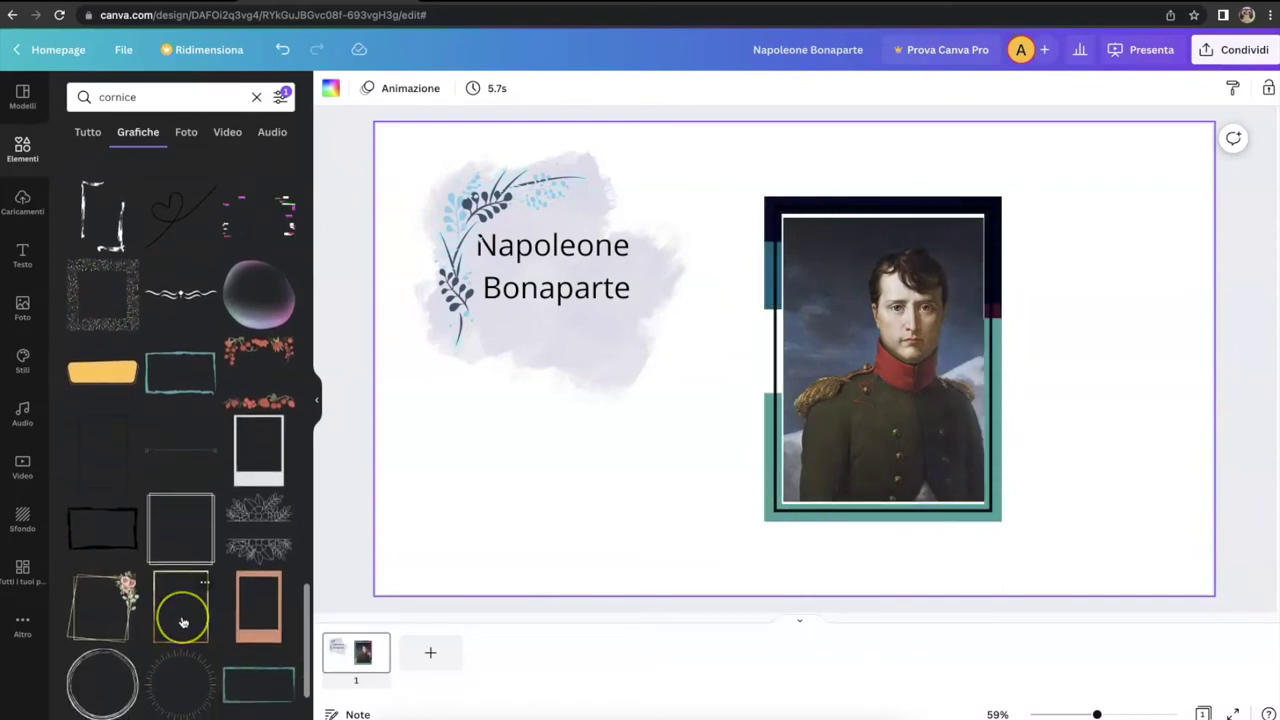
{"action": "scroll", "coordinate": [181, 614], "scroll_direction": "down", "scroll_amount": 2}
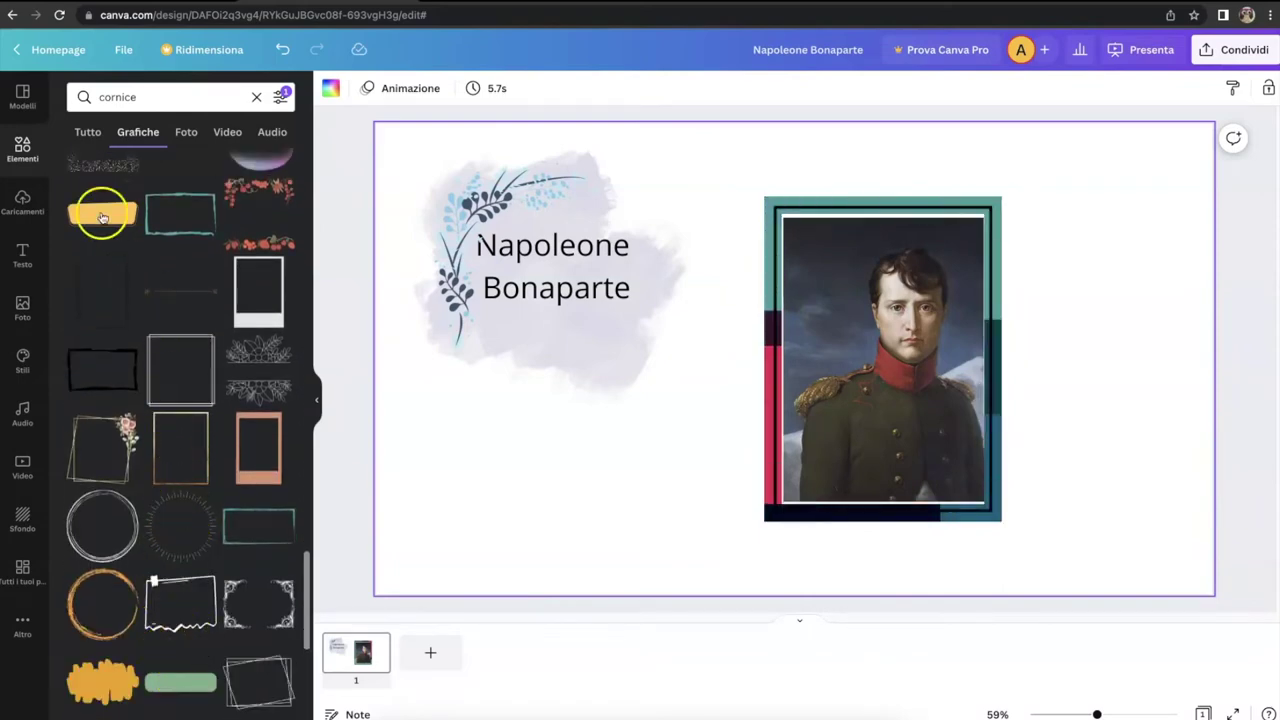
{"action": "scroll", "coordinate": [195, 485], "scroll_direction": "up", "scroll_amount": 2}
{"action": "scroll", "coordinate": [129, 506], "scroll_direction": "up", "scroll_amount": 2}
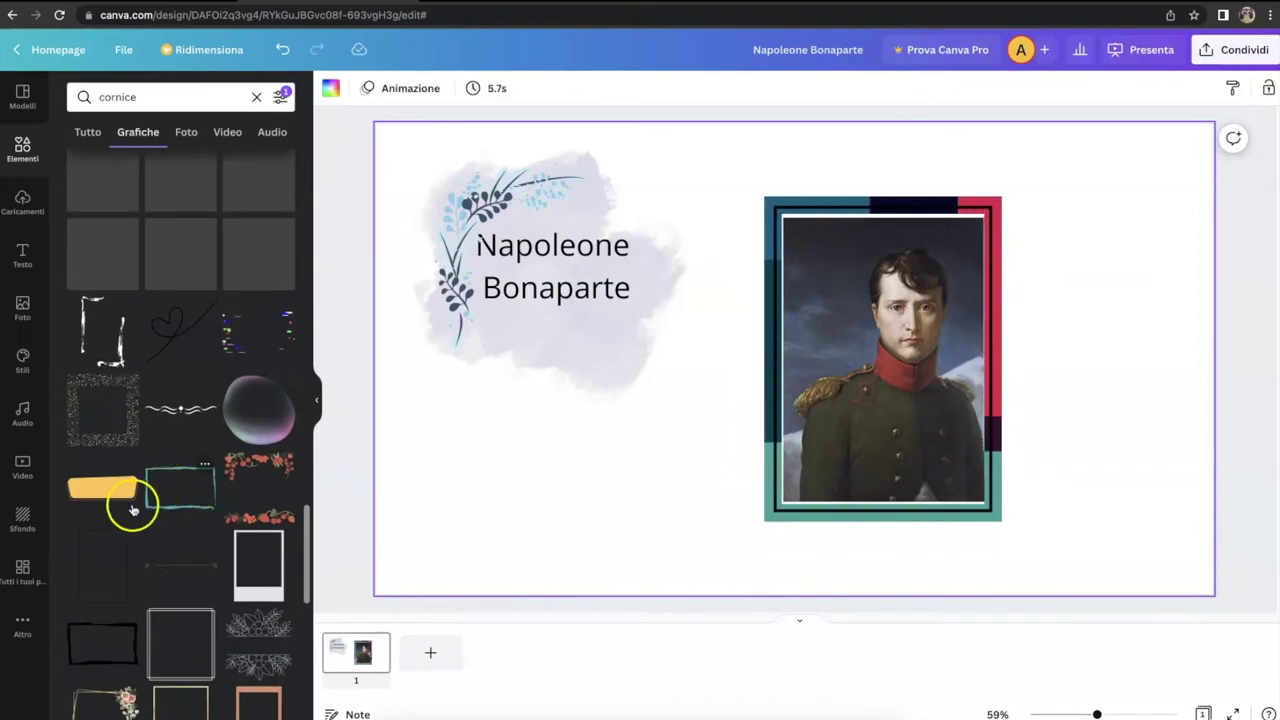
{"action": "left_click", "coordinate": [257, 414]}
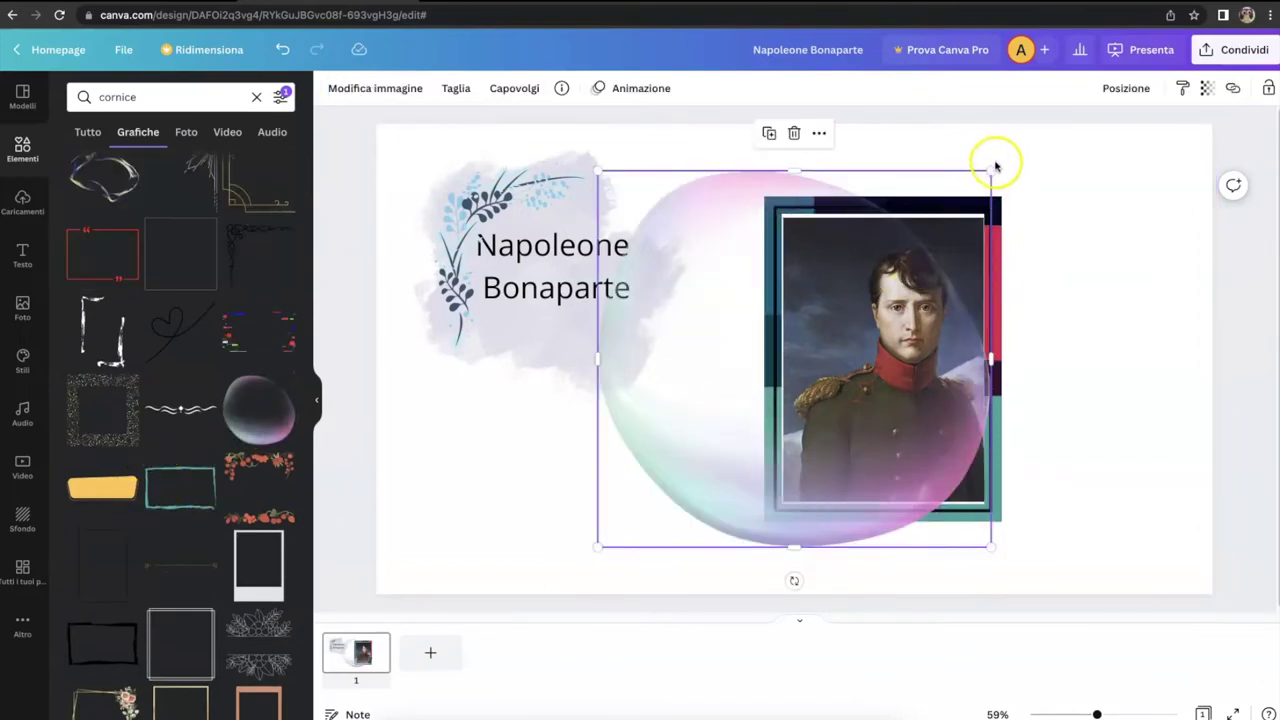
{"action": "left_click_drag", "start_coordinate": [989, 170], "coordinate": [781, 369]}
{"action": "left_click_drag", "start_coordinate": [689, 460], "coordinate": [511, 489]}
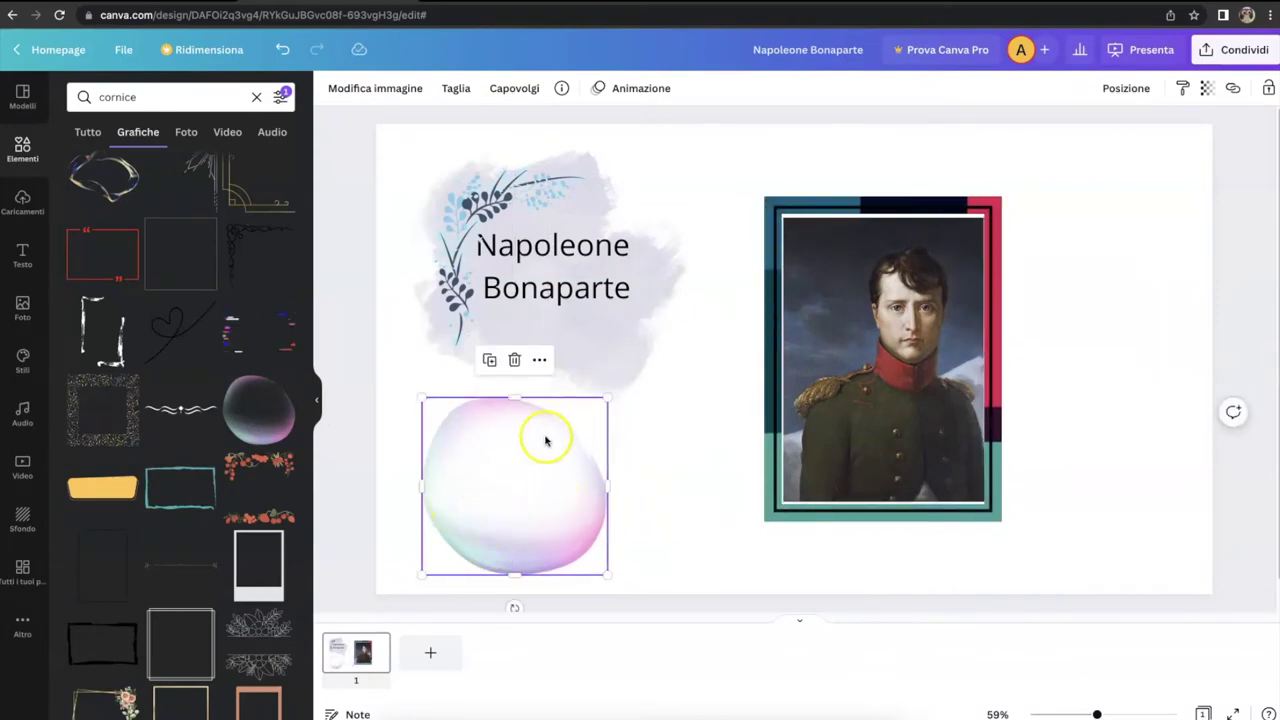
{"action": "scroll", "coordinate": [150, 555], "scroll_direction": "down", "scroll_amount": 3}
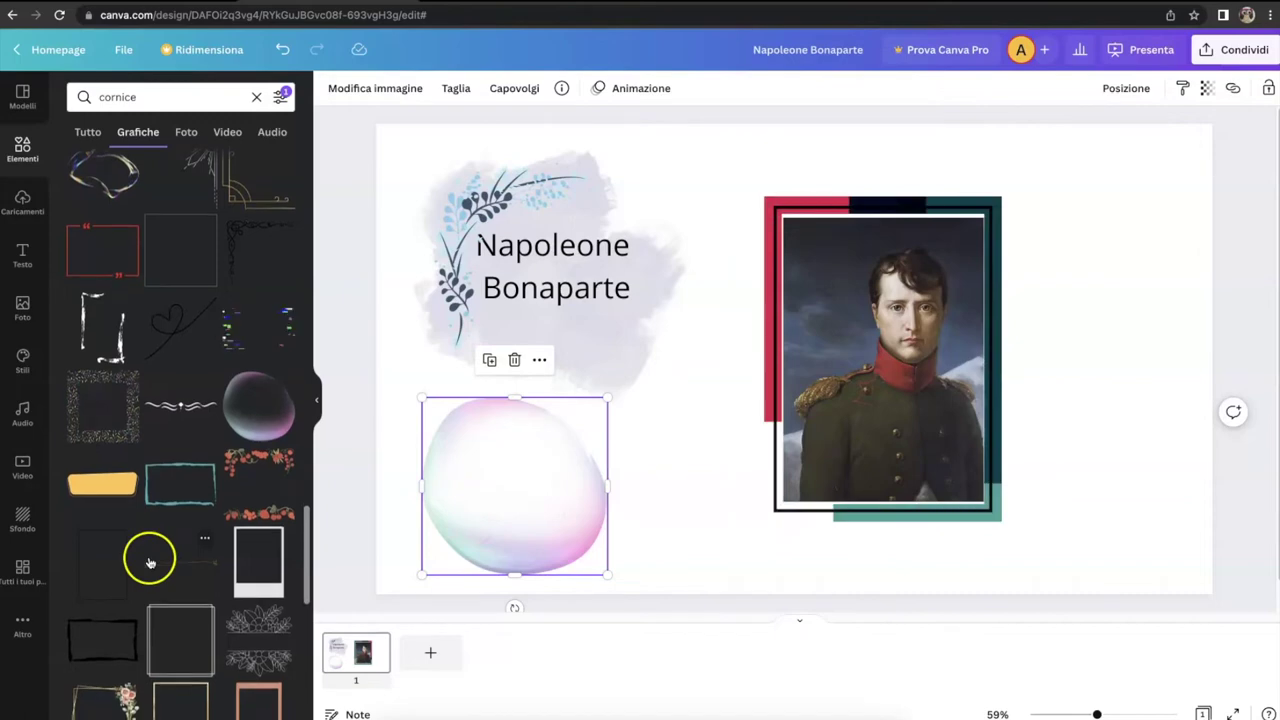
{"action": "scroll", "coordinate": [148, 566], "scroll_direction": "down", "scroll_amount": 5}
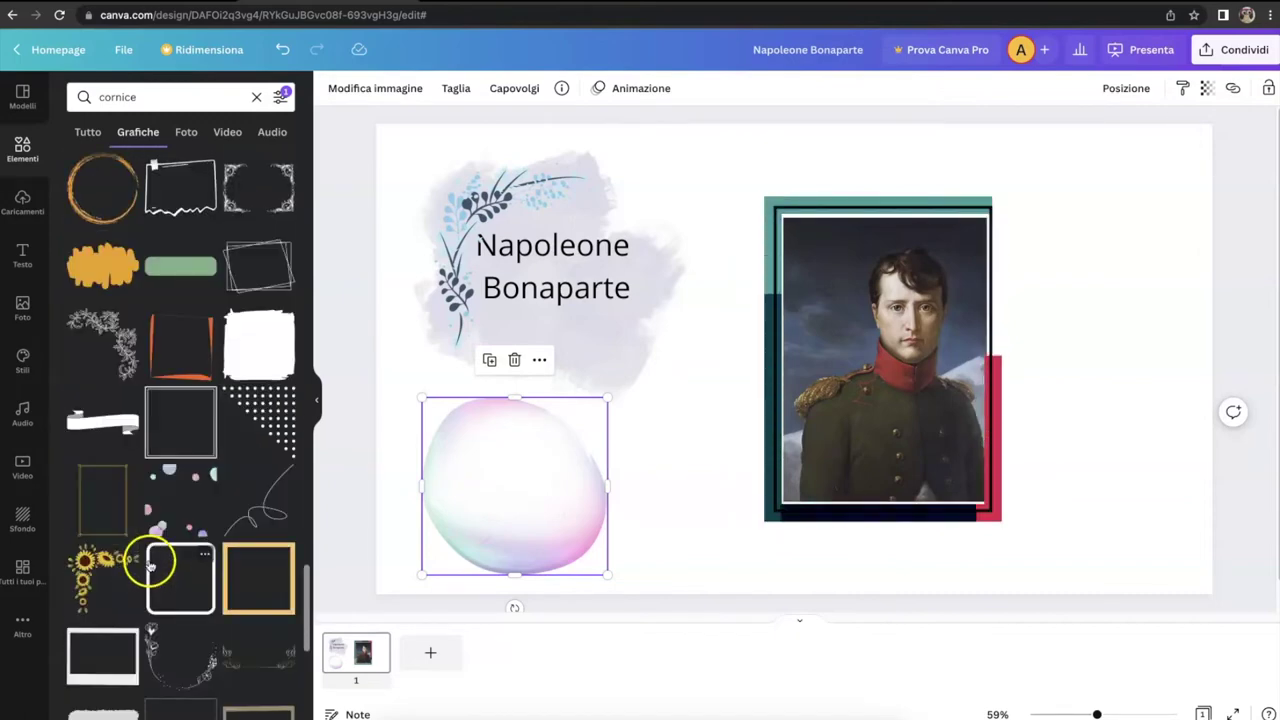
{"action": "scroll", "coordinate": [206, 651], "scroll_direction": "down", "scroll_amount": 7}
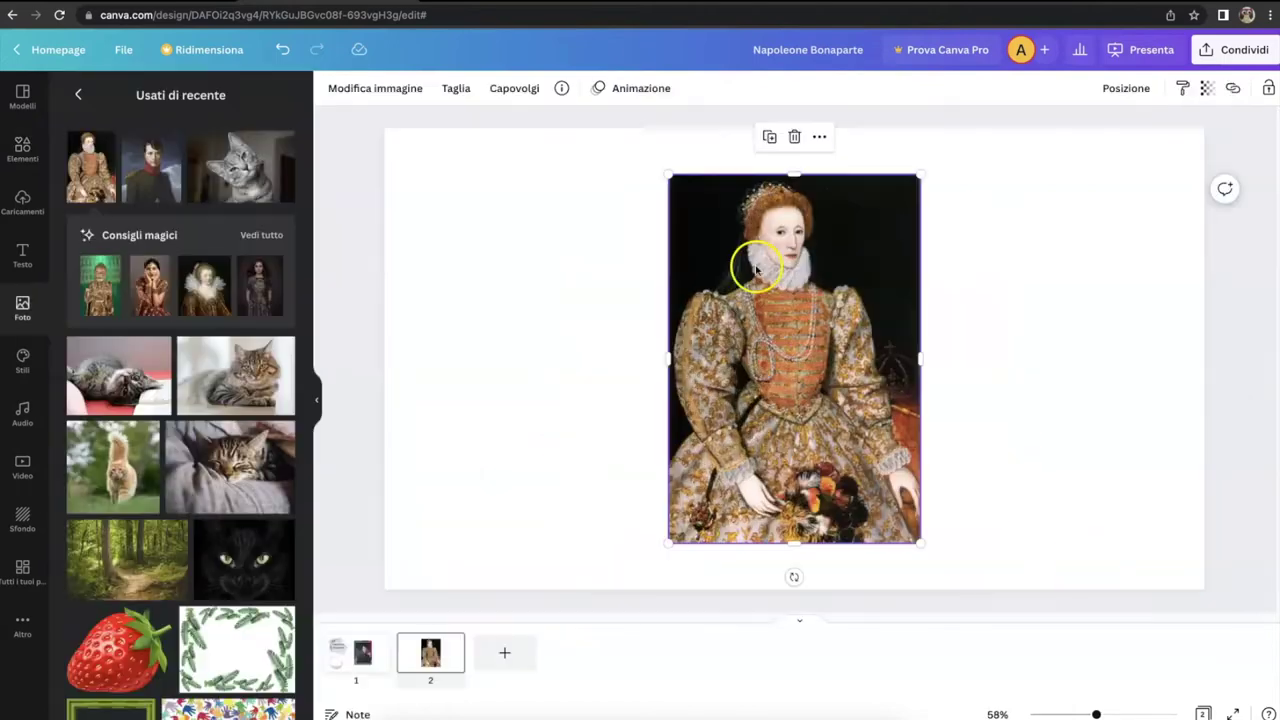
Try the Telefono frame effect on the woman's portrait and replace the framed picture with a fresh copy of the photo
{"action": "left_click", "coordinate": [367, 92]}
{"action": "left_click", "coordinate": [238, 187]}
{"action": "left_click", "coordinate": [99, 219]}
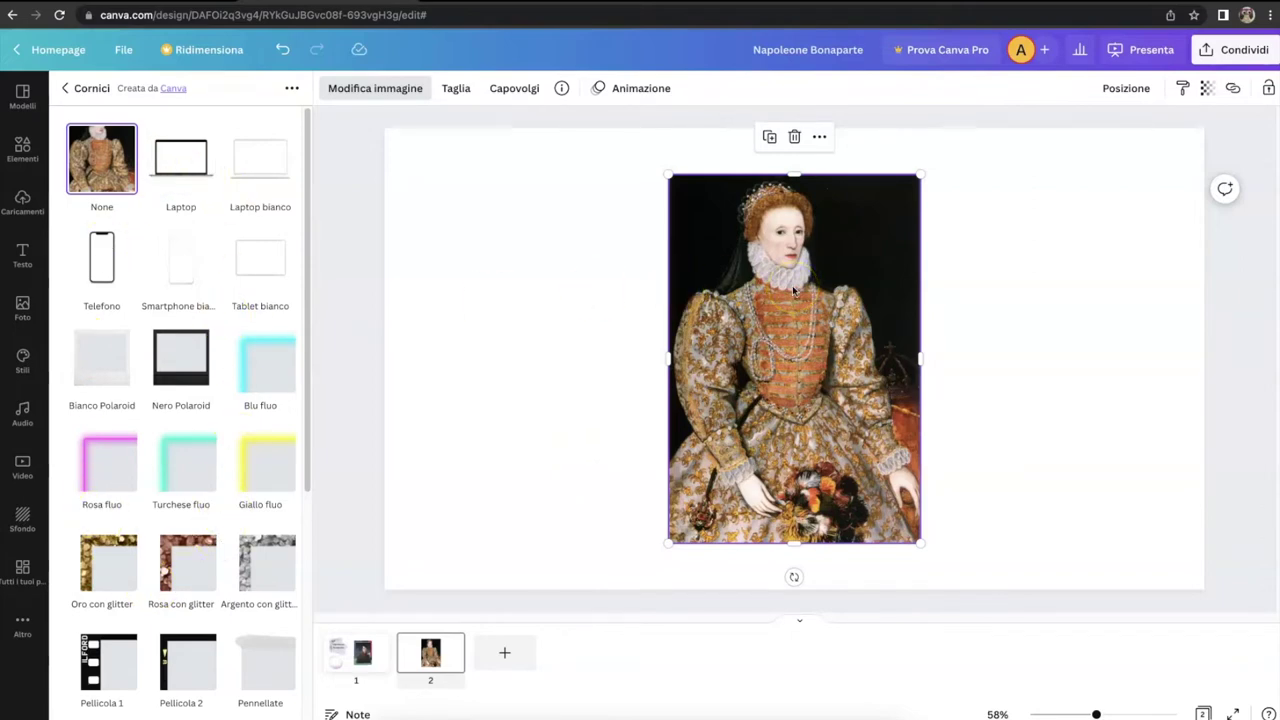
{"action": "left_click", "coordinate": [107, 260]}
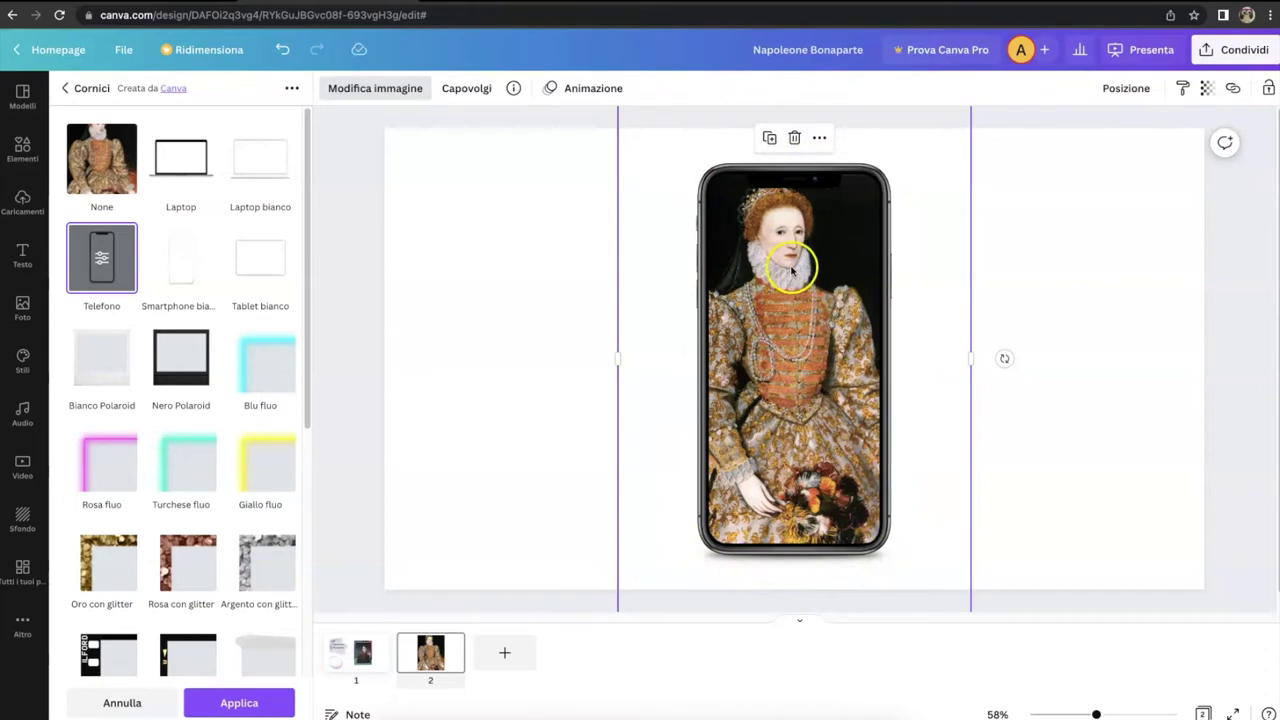
{"action": "left_click", "coordinate": [529, 297]}
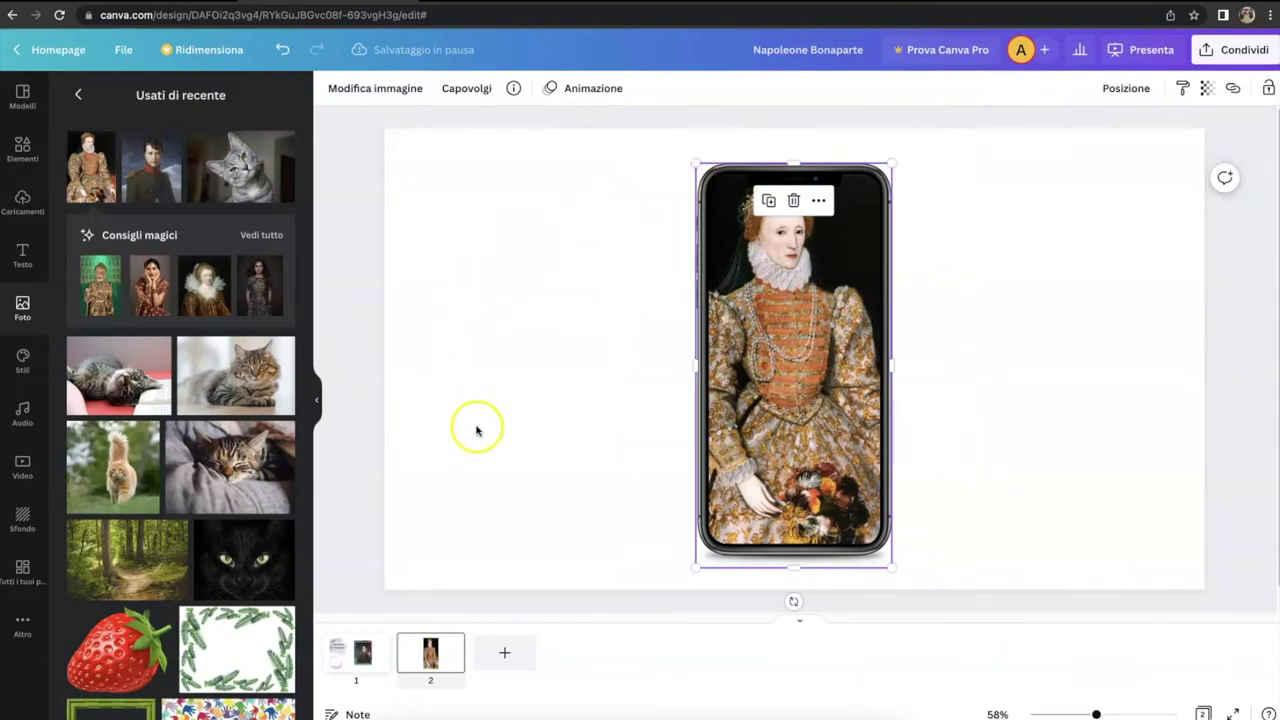
{"action": "key", "text": "Delete"}
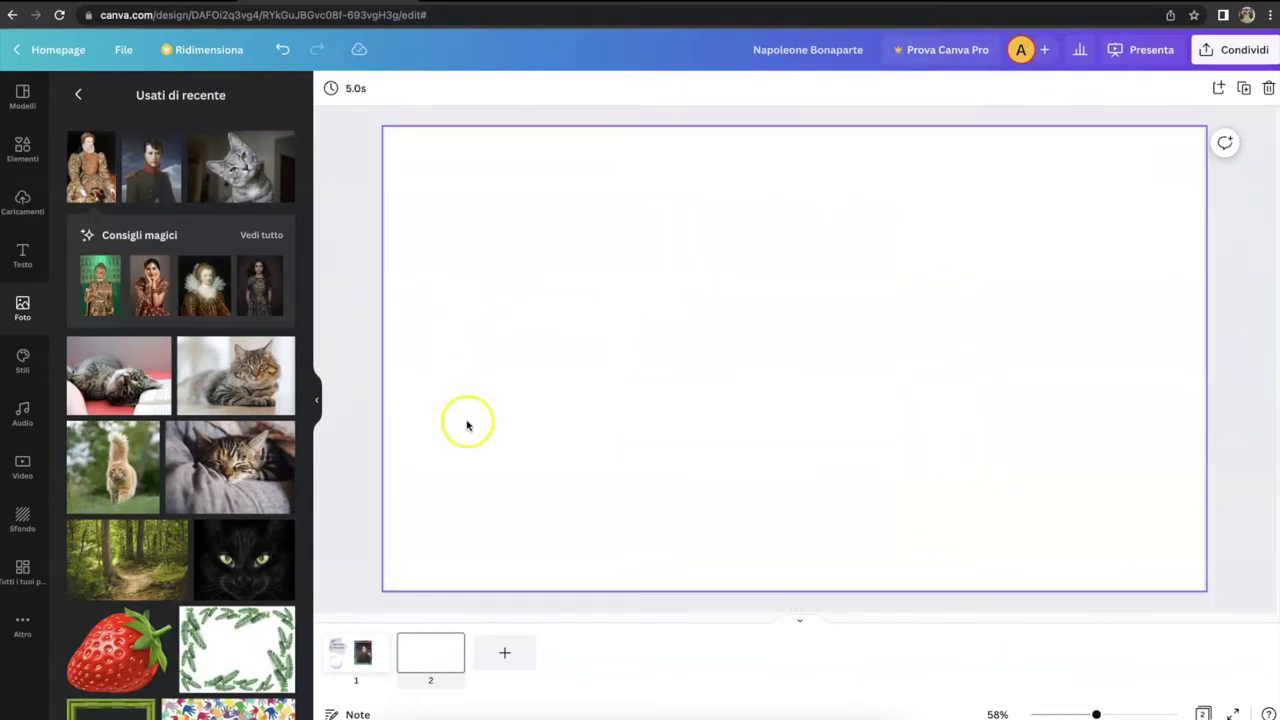
{"action": "left_click", "coordinate": [80, 140]}
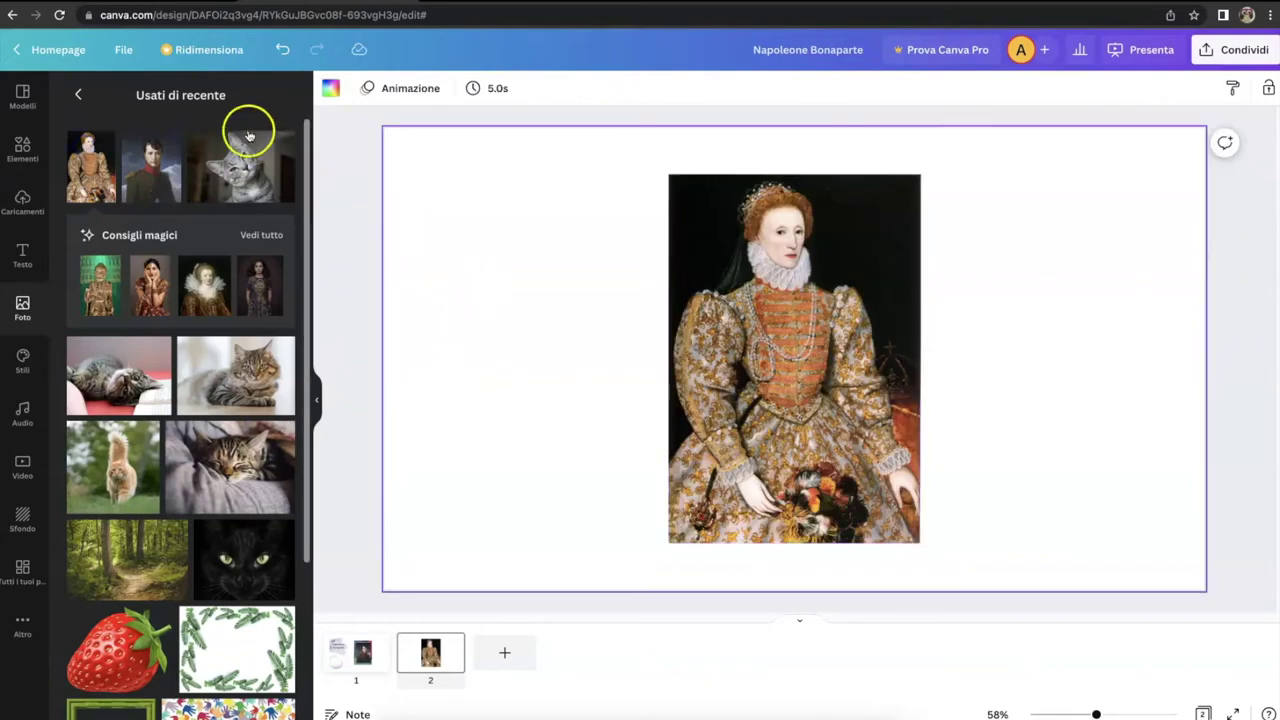
Try the Cerchio oro frame effect on the woman's portrait and undo it
{"action": "left_click", "coordinate": [700, 200]}
{"action": "left_click", "coordinate": [366, 87]}
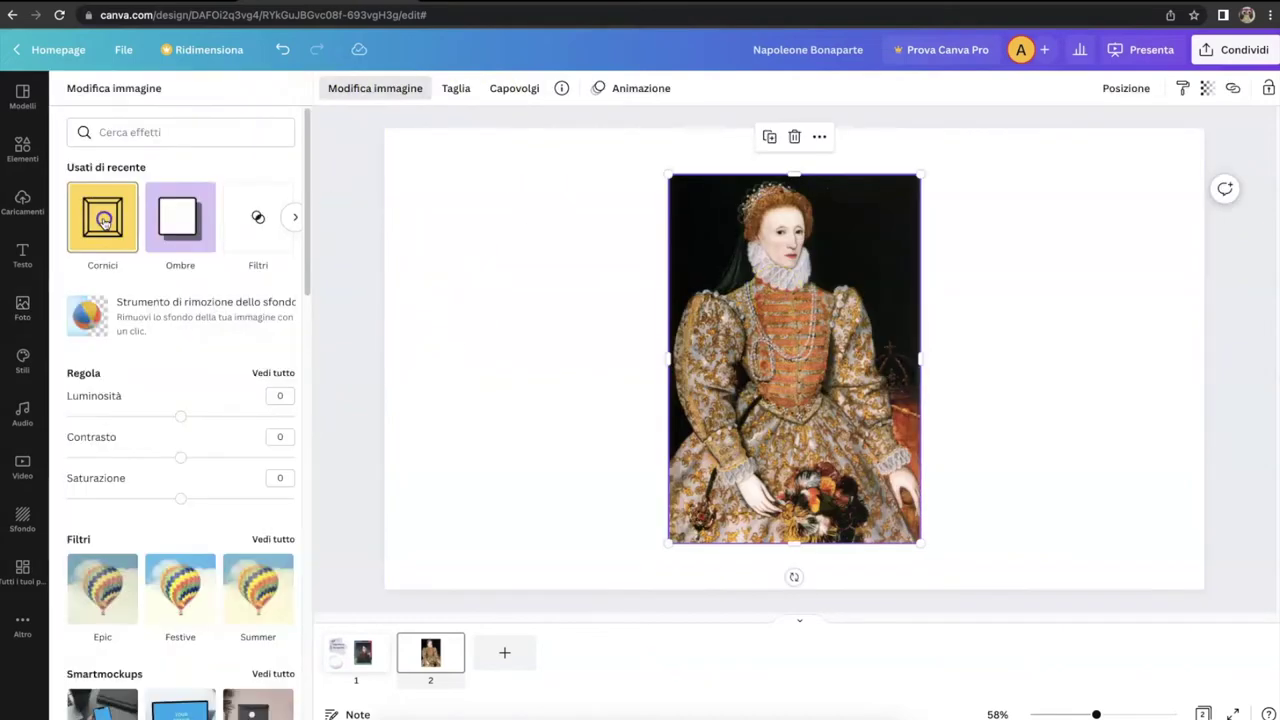
{"action": "left_click", "coordinate": [104, 220]}
{"action": "scroll", "coordinate": [140, 380], "scroll_direction": "down", "scroll_amount": 5}
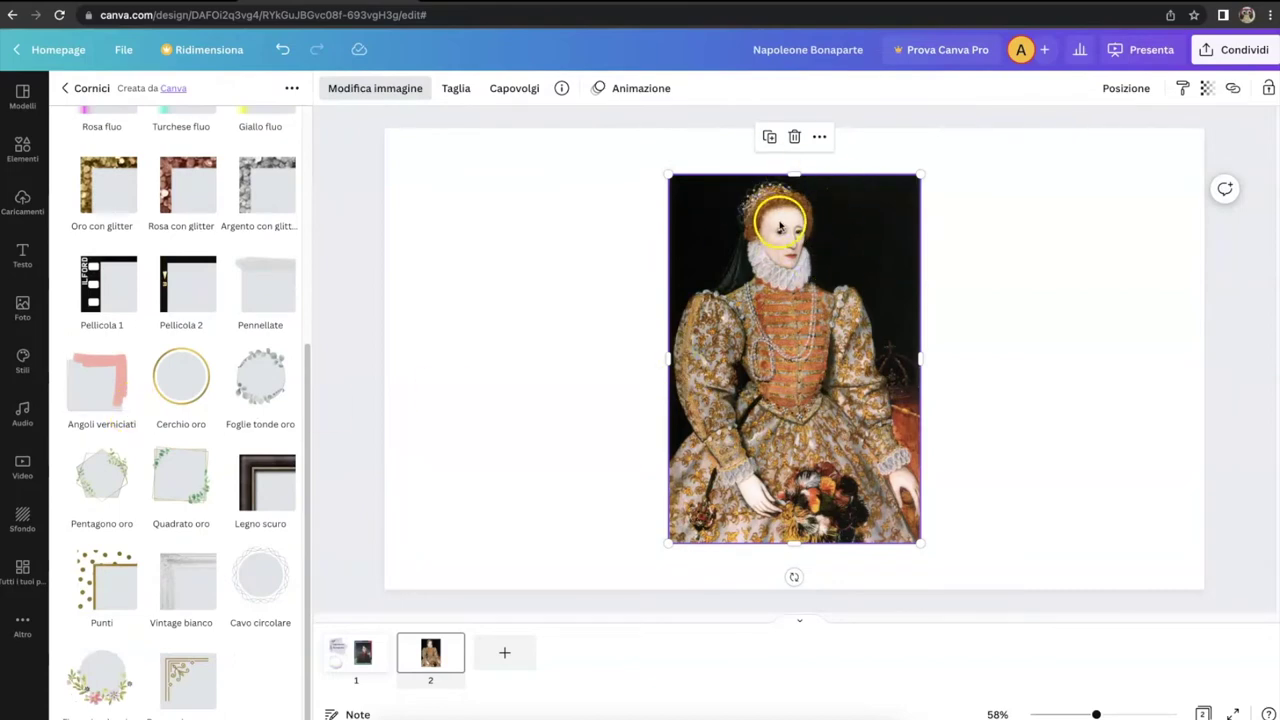
{"action": "left_click", "coordinate": [180, 381]}
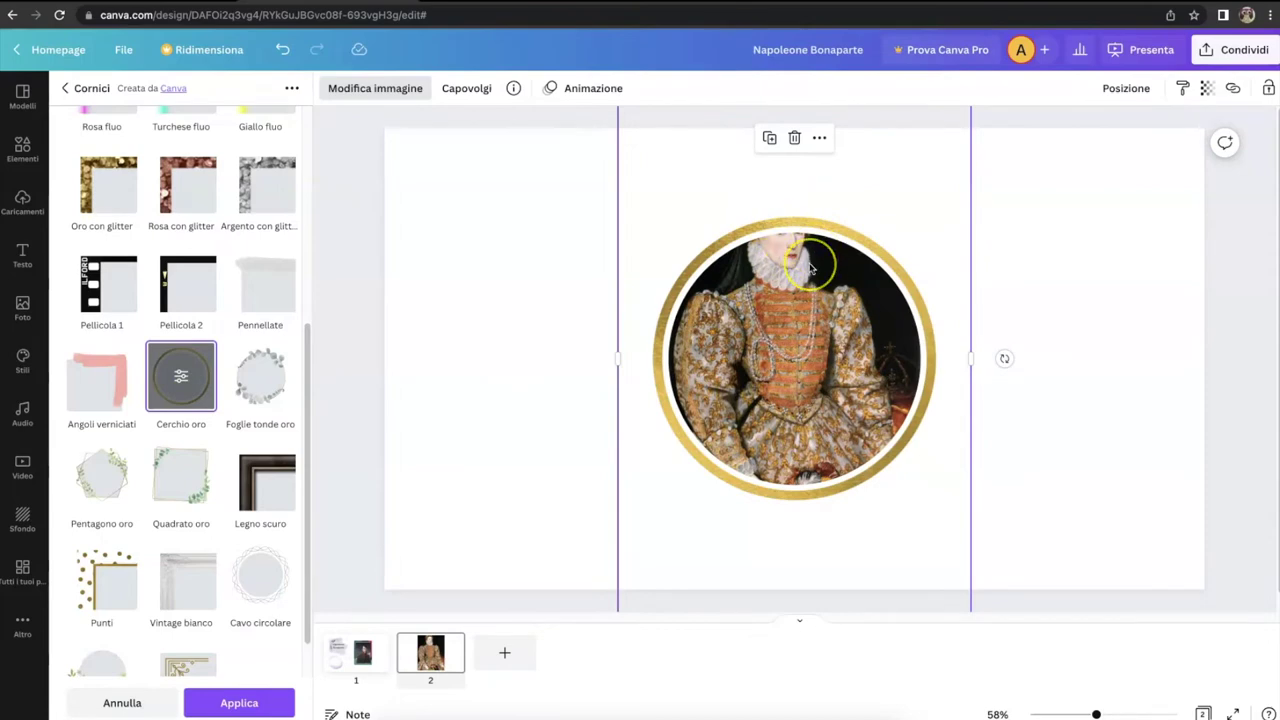
{"action": "left_click", "coordinate": [282, 53]}
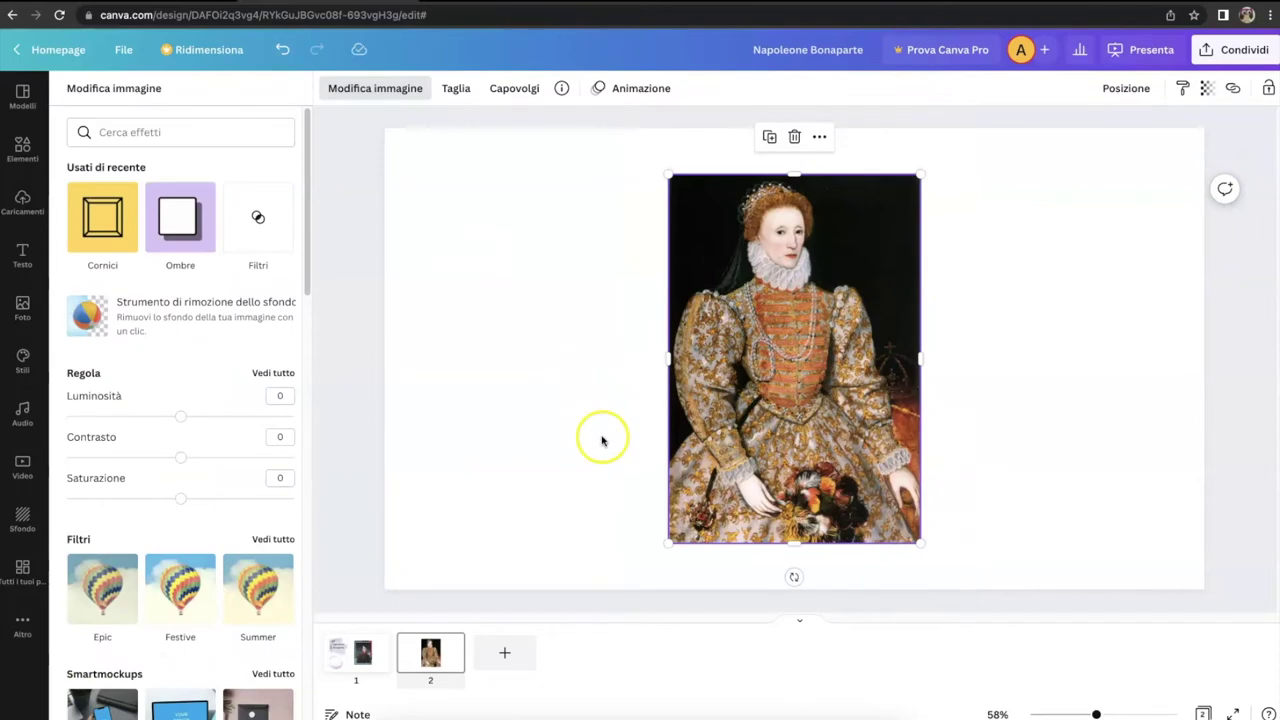
{"action": "left_click", "coordinate": [580, 403]}
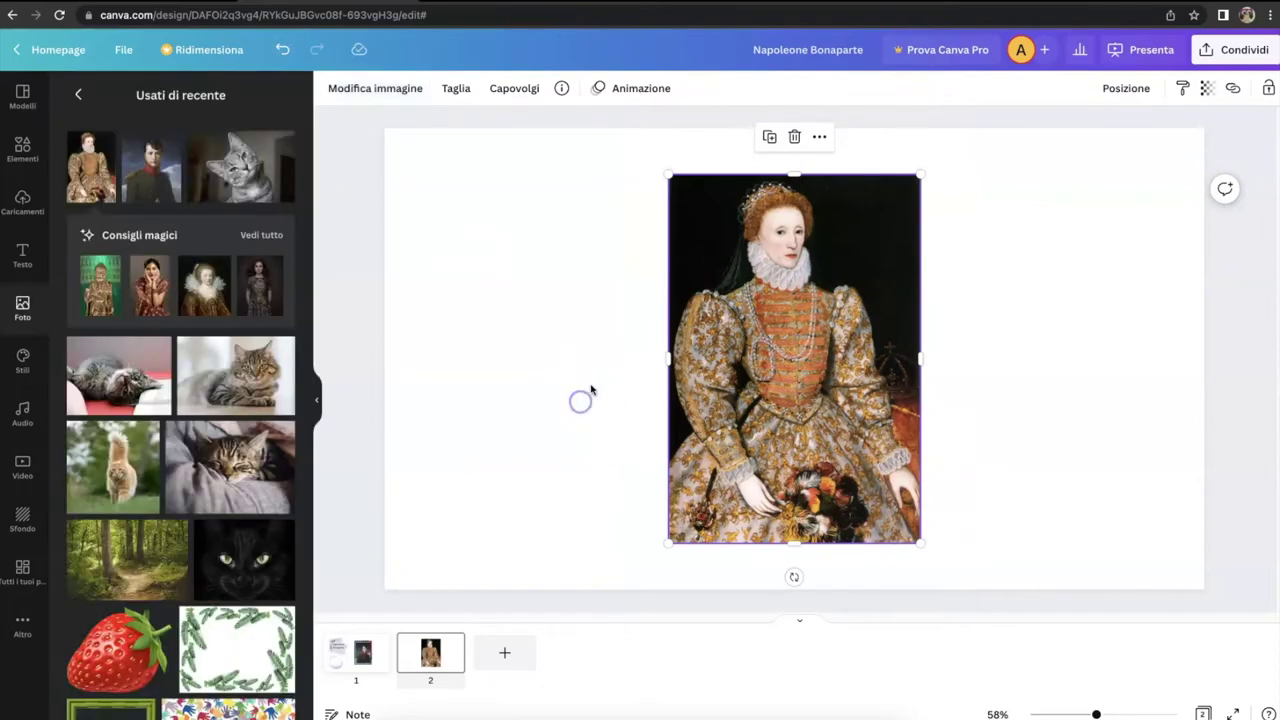
{"action": "left_click", "coordinate": [371, 91]}
{"action": "left_click", "coordinate": [130, 190]}
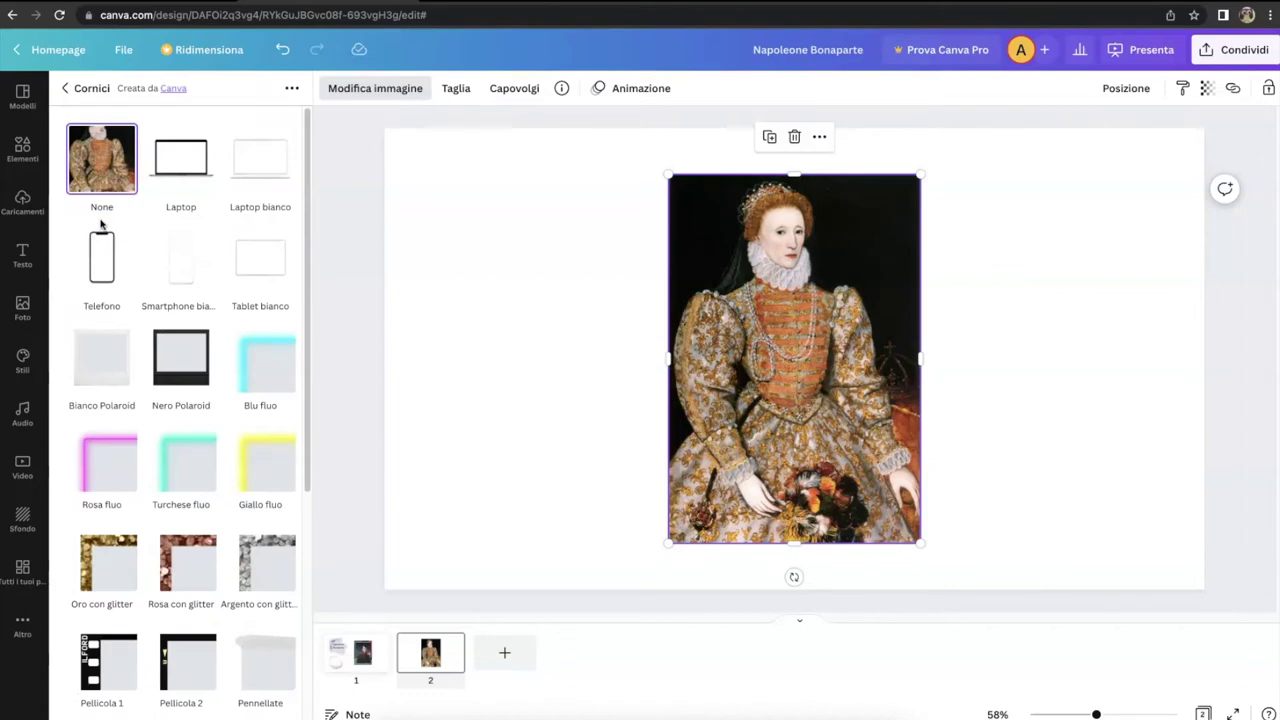
{"action": "left_click", "coordinate": [539, 315]}
Add the recently used Napoleon portrait, place it to the left of the woman's portrait and shrink it slightly
{"action": "left_click", "coordinate": [151, 175]}
{"action": "left_click", "coordinate": [609, 350]}
{"action": "left_click", "coordinate": [815, 365]}
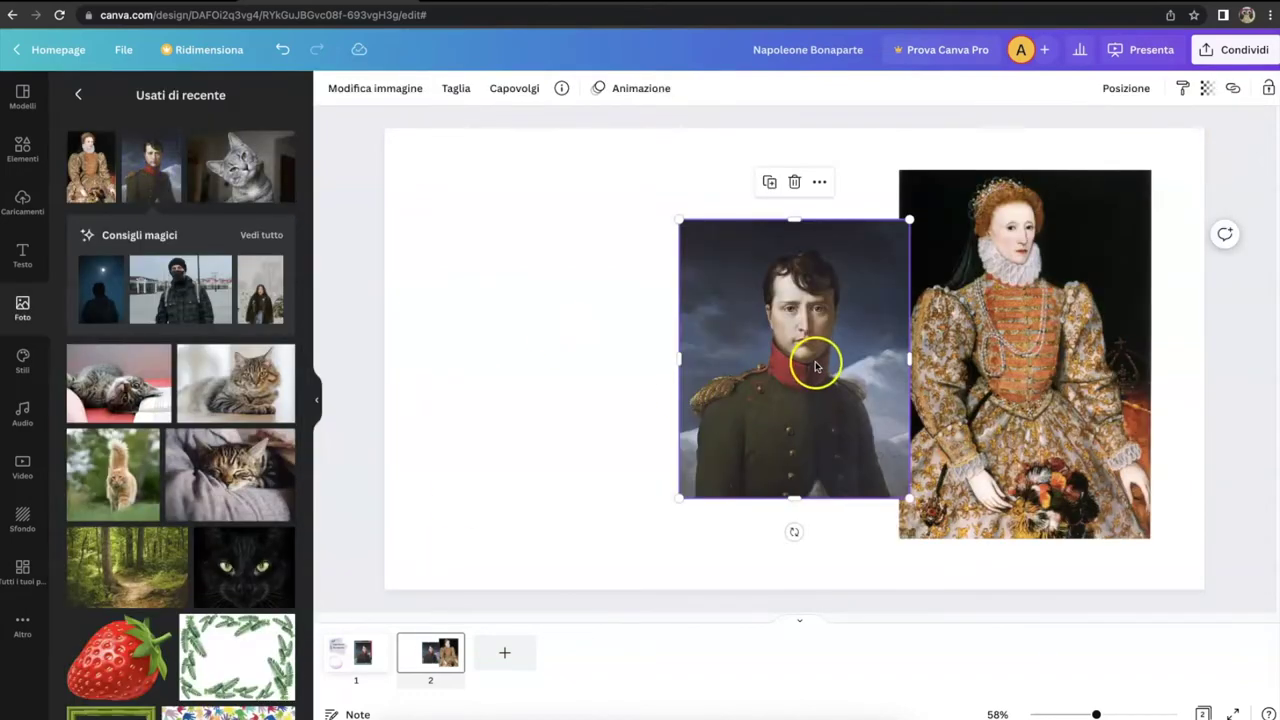
{"action": "left_click_drag", "start_coordinate": [794, 363], "coordinate": [637, 362]}
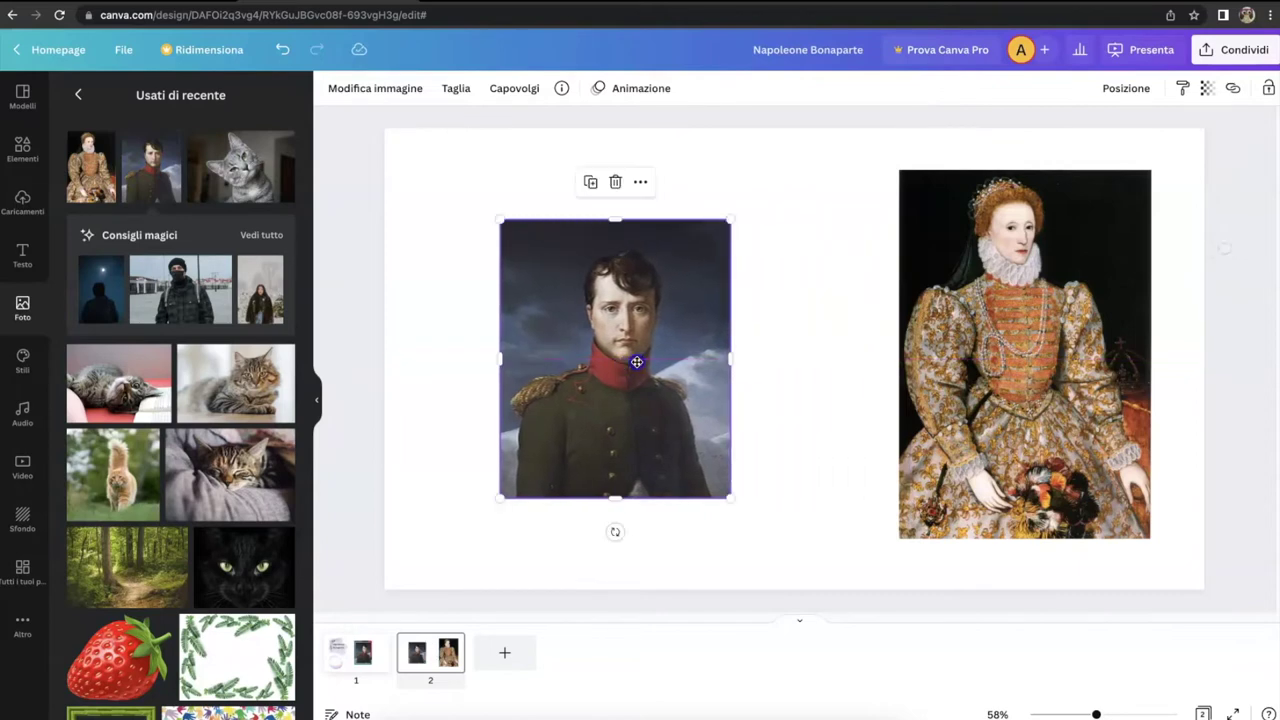
{"action": "left_click_drag", "start_coordinate": [729, 495], "coordinate": [711, 472]}
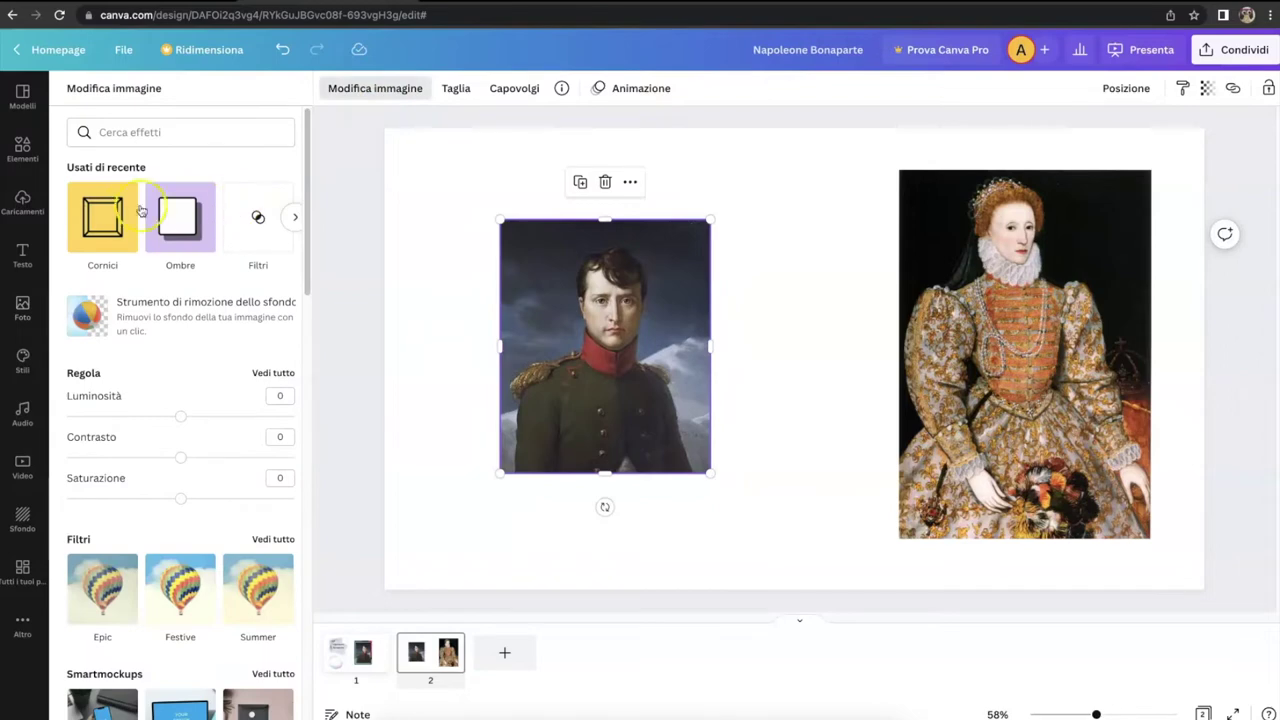
Apply the Cerchio oro frame effect to the Napoleon portrait
{"action": "left_click", "coordinate": [102, 217]}
{"action": "scroll", "coordinate": [146, 480], "scroll_direction": "down", "scroll_amount": 4}
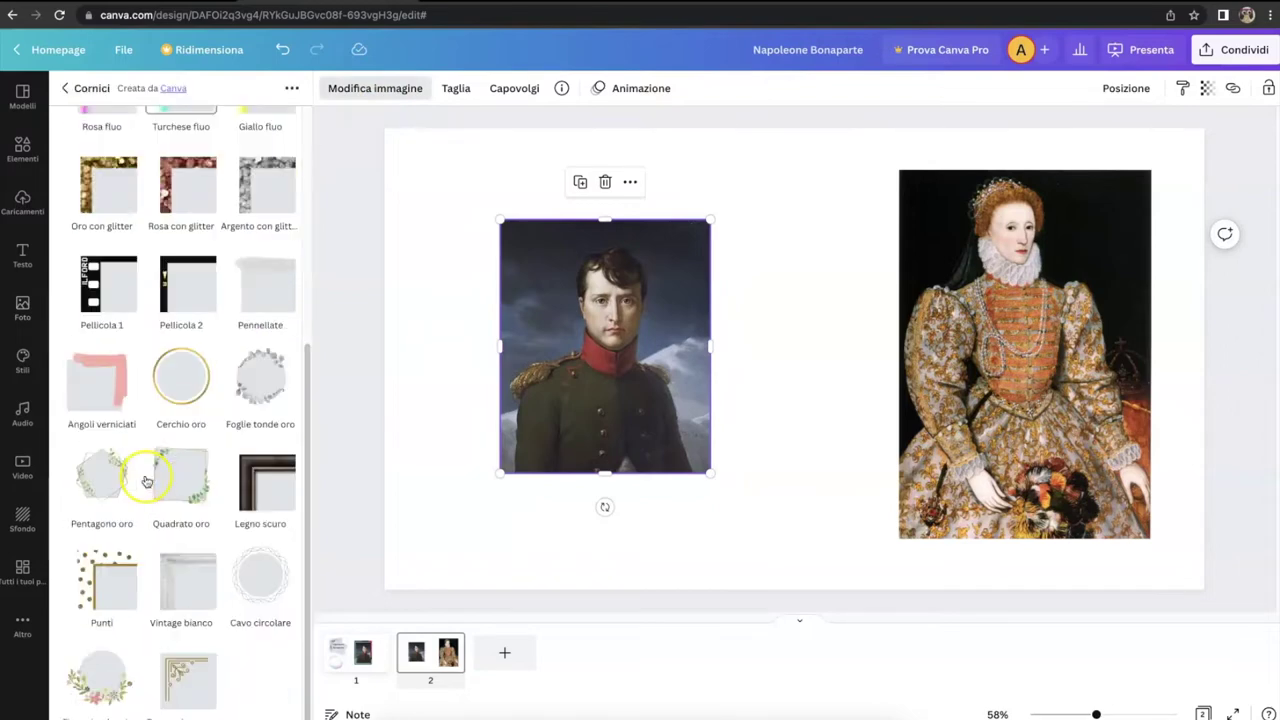
{"action": "left_click", "coordinate": [185, 375]}
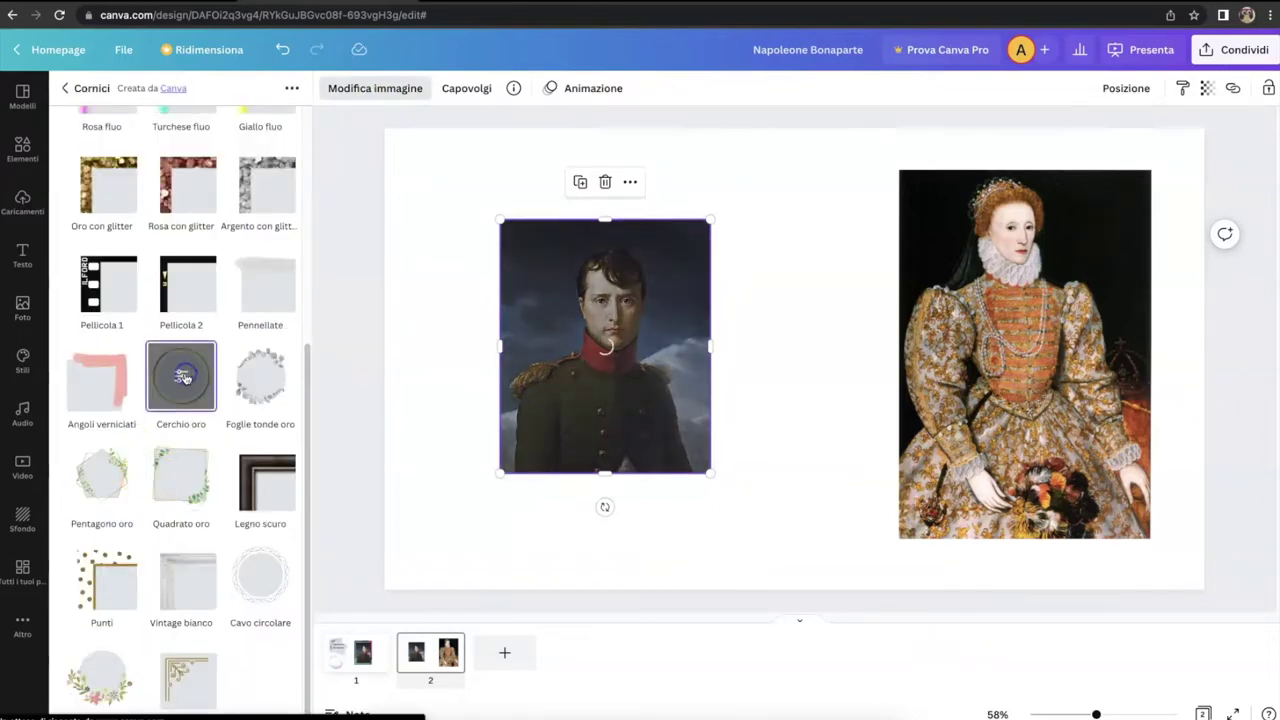
{"action": "left_click", "coordinate": [810, 378]}
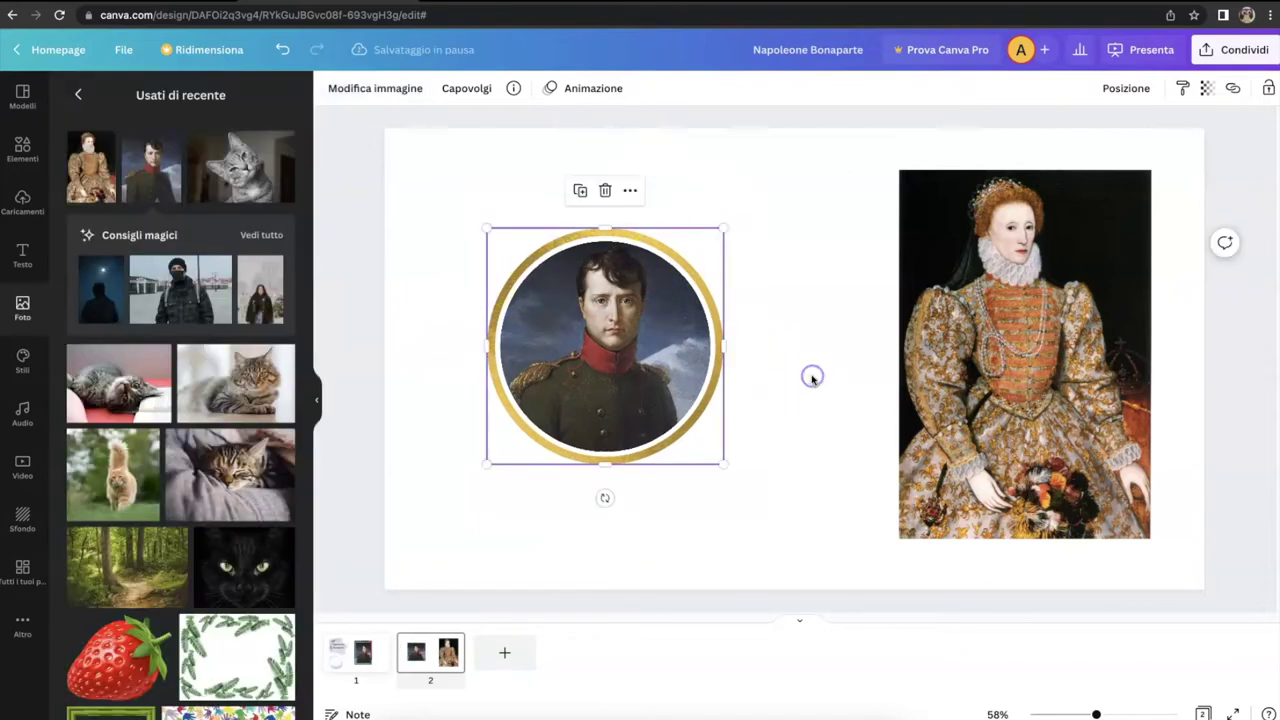
Add the ornate gold frame from the photo results for "cornice" and enlarge it over the woman's portrait
{"action": "left_click", "coordinate": [316, 400]}
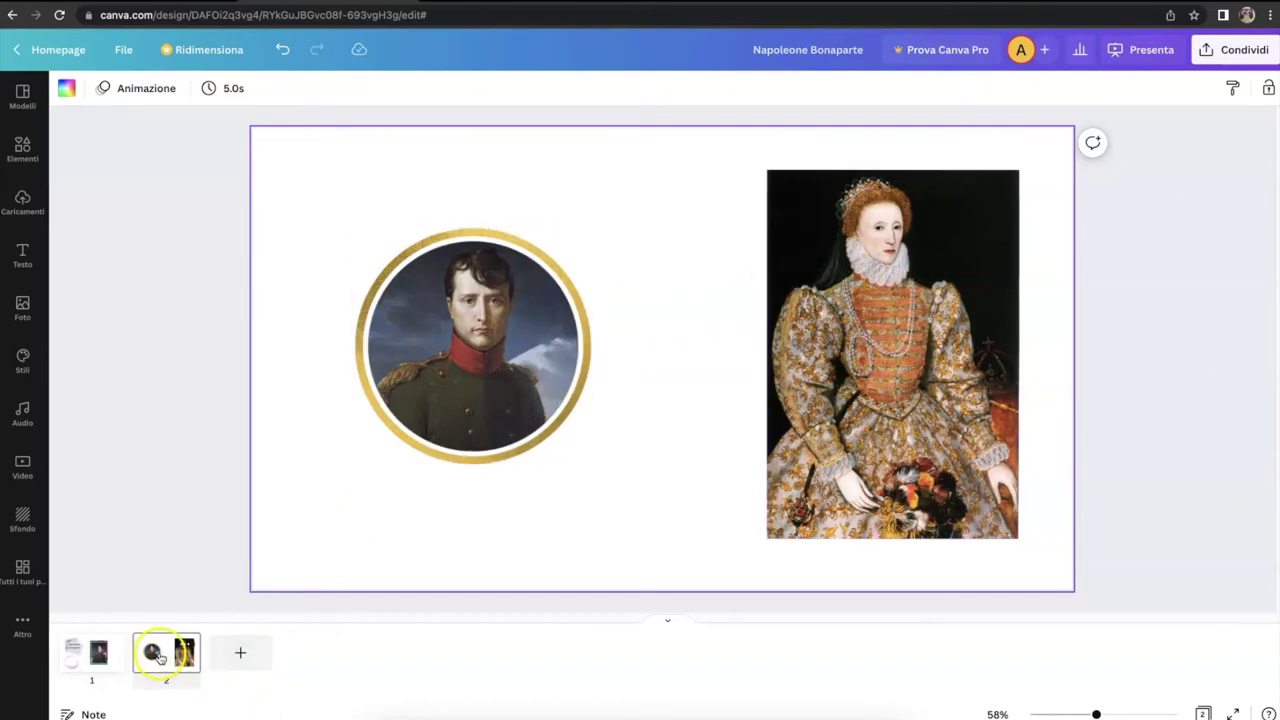
{"action": "left_click", "coordinate": [36, 165]}
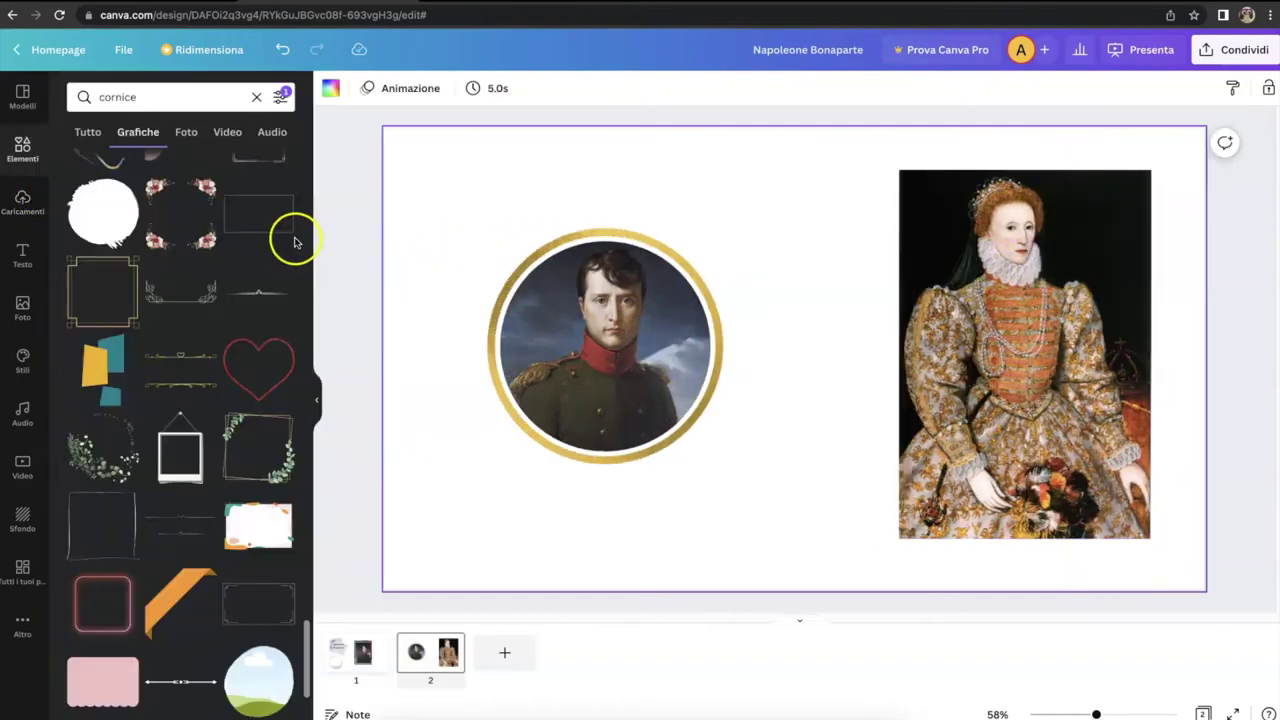
{"action": "left_click", "coordinate": [186, 133]}
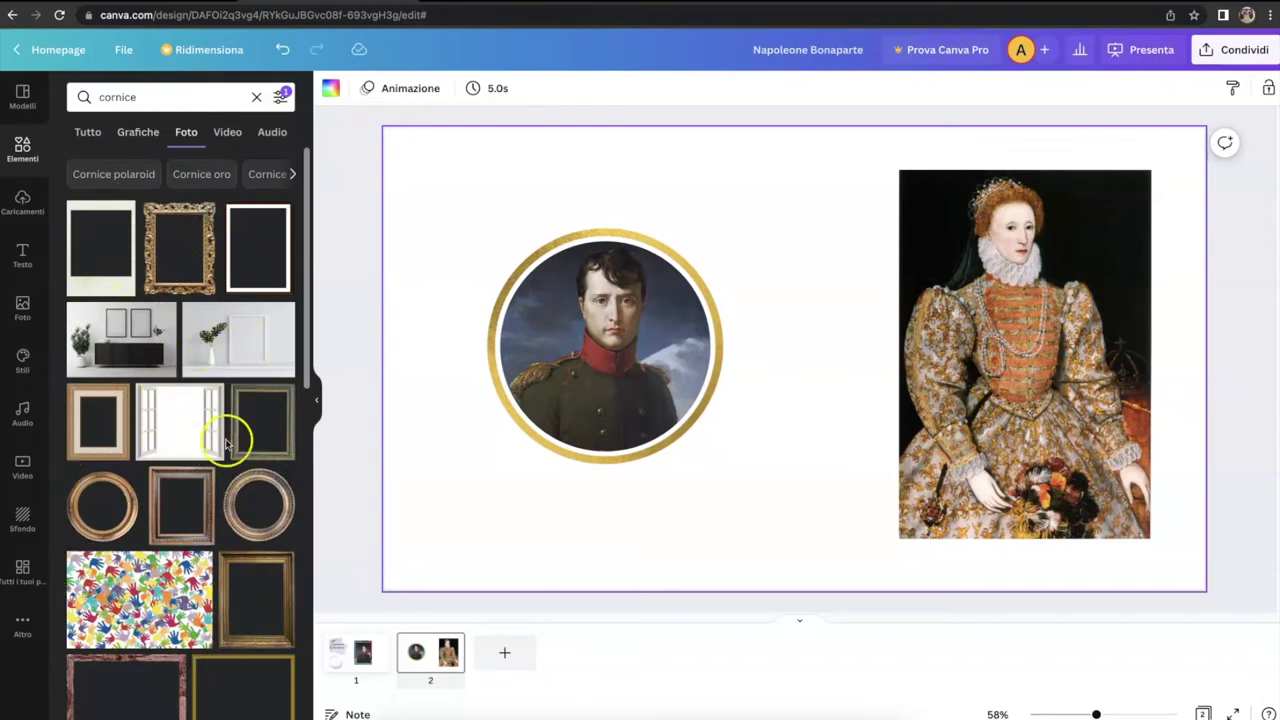
{"action": "left_click", "coordinate": [180, 259]}
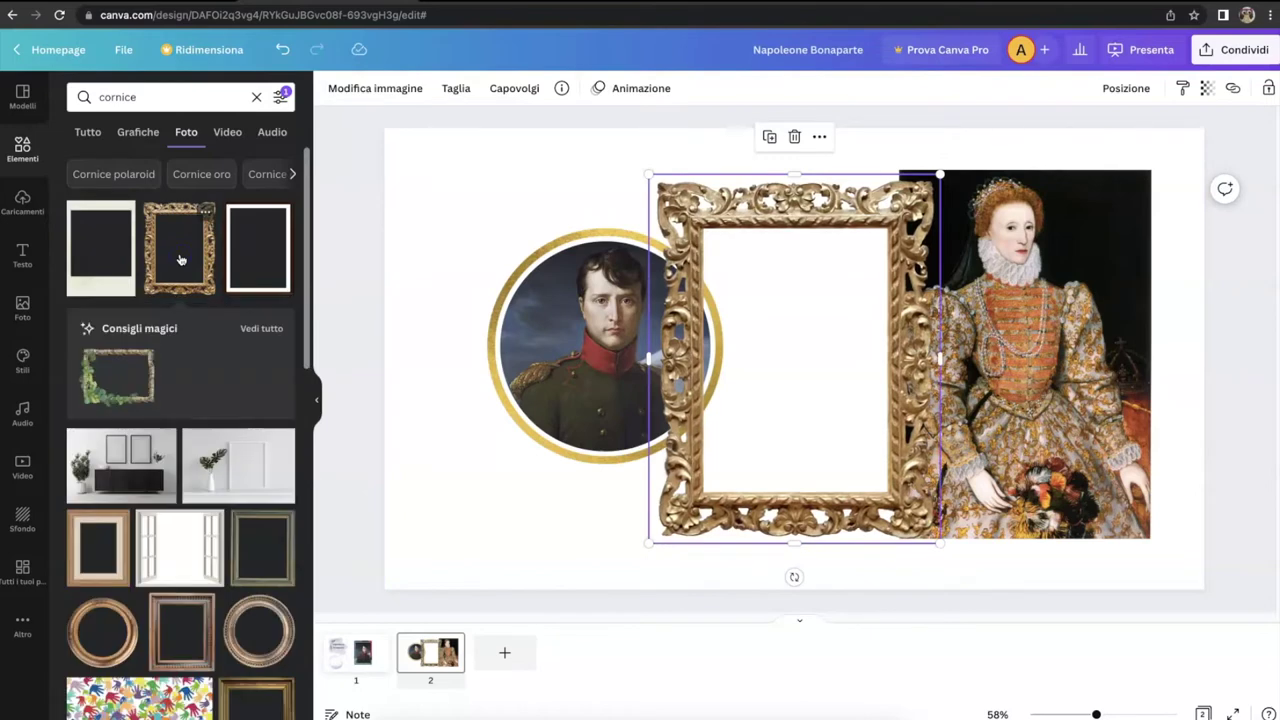
{"action": "left_click_drag", "start_coordinate": [807, 202], "coordinate": [1022, 155]}
{"action": "left_click_drag", "start_coordinate": [1170, 496], "coordinate": [1098, 511]}
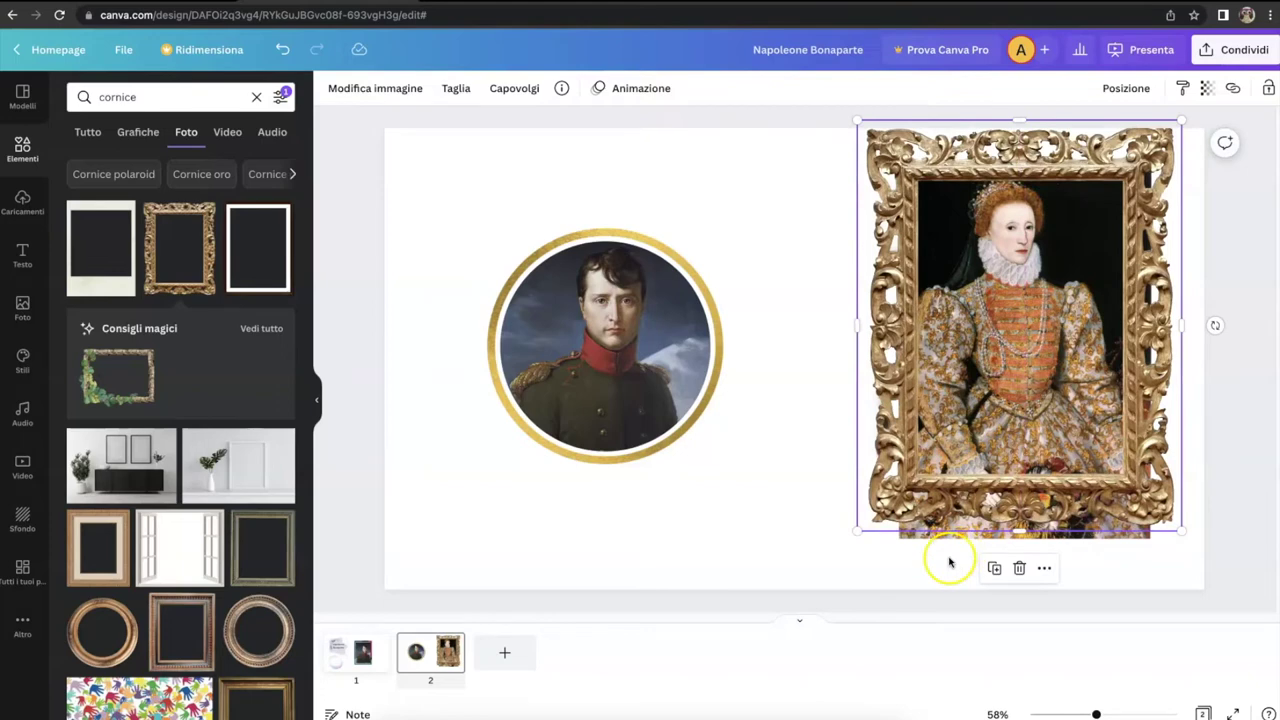
Shrink the woman's portrait and adjust its position so it fits inside the ornate gold frame
{"action": "left_click", "coordinate": [907, 533]}
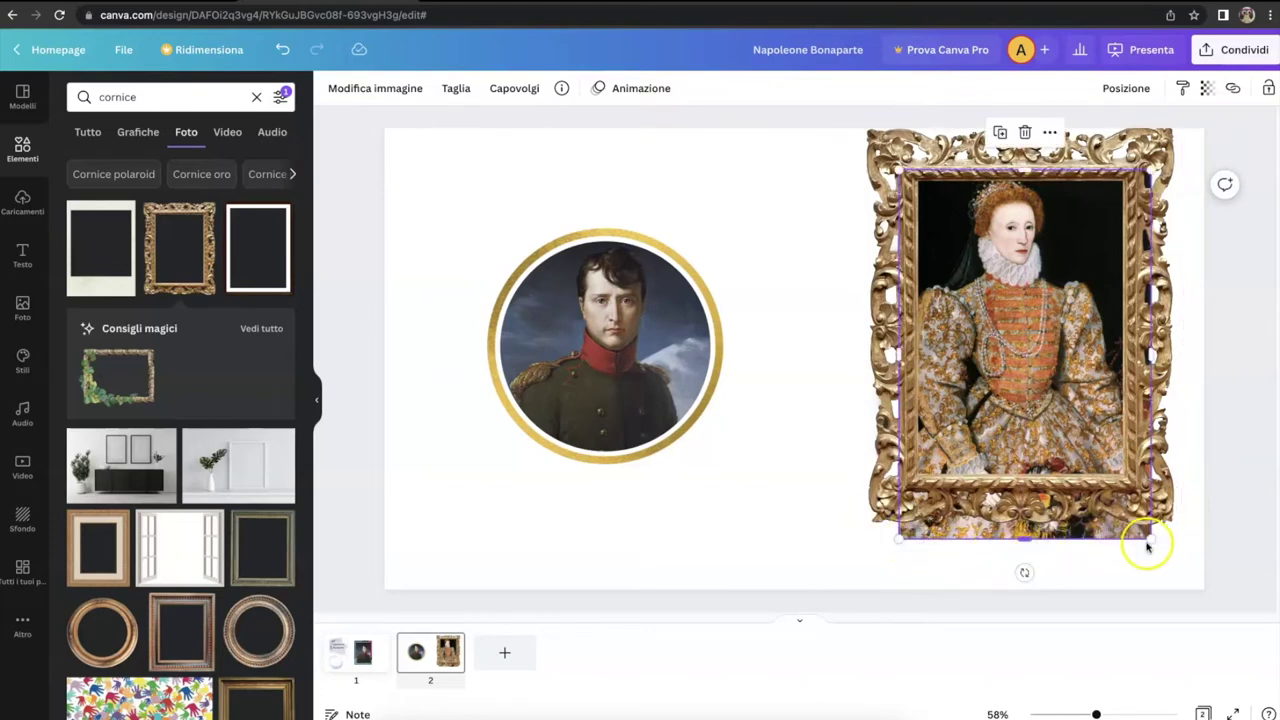
{"action": "left_click_drag", "start_coordinate": [1147, 545], "coordinate": [1137, 434]}
{"action": "left_click", "coordinate": [1143, 452]}
{"action": "left_click", "coordinate": [722, 544]}
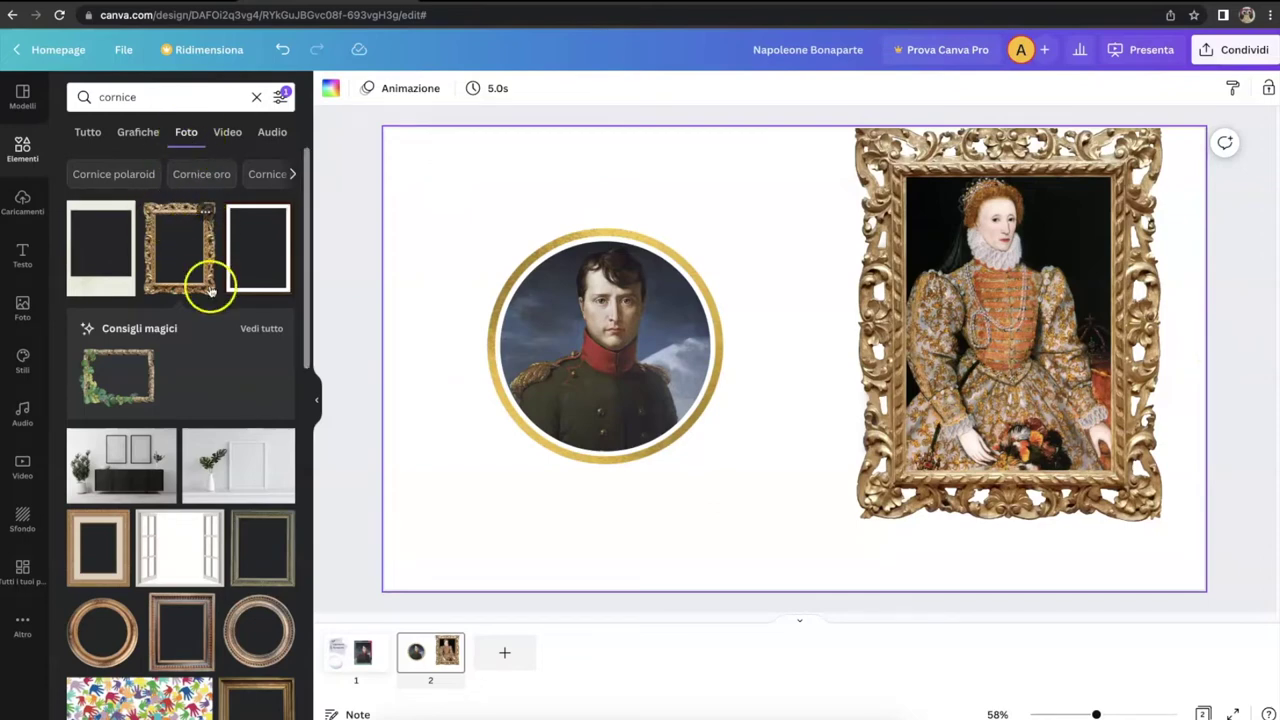
Find the pale yellow photo with a textured border and hearts among the "cornice" photos and add it to the slide
{"action": "scroll", "coordinate": [115, 613], "scroll_direction": "down", "scroll_amount": 2}
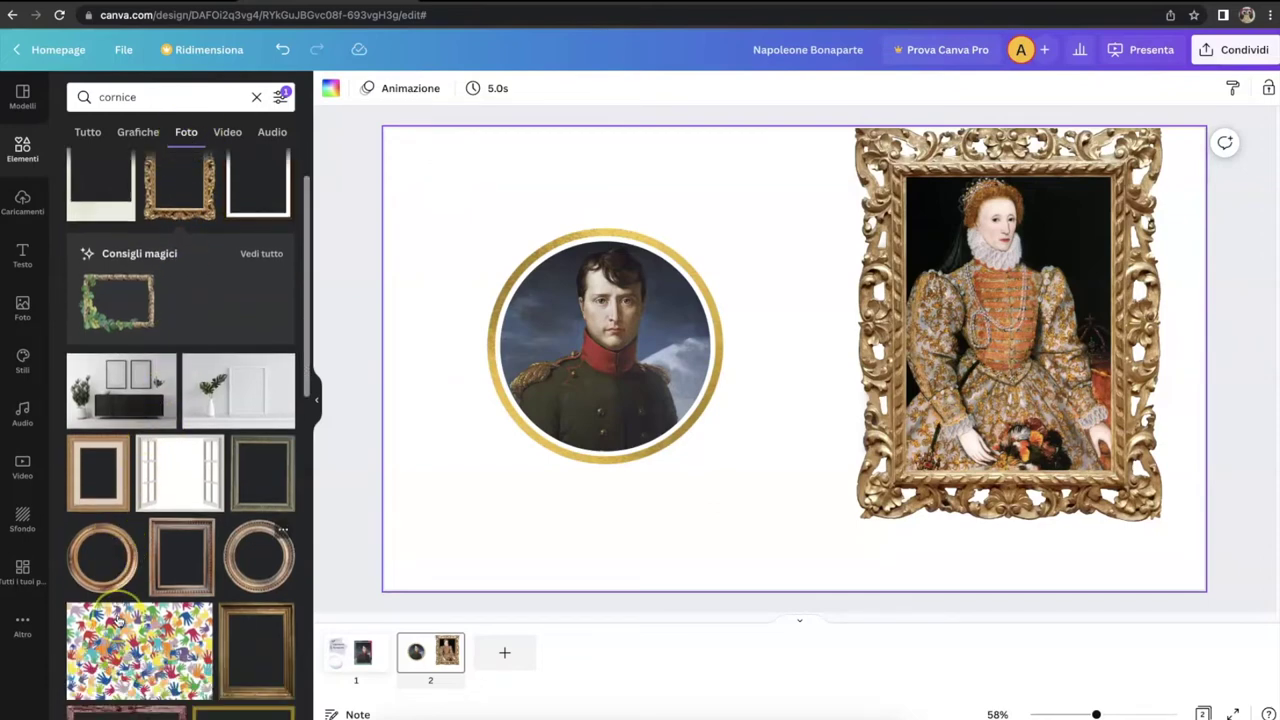
{"action": "scroll", "coordinate": [117, 620], "scroll_direction": "down", "scroll_amount": 5}
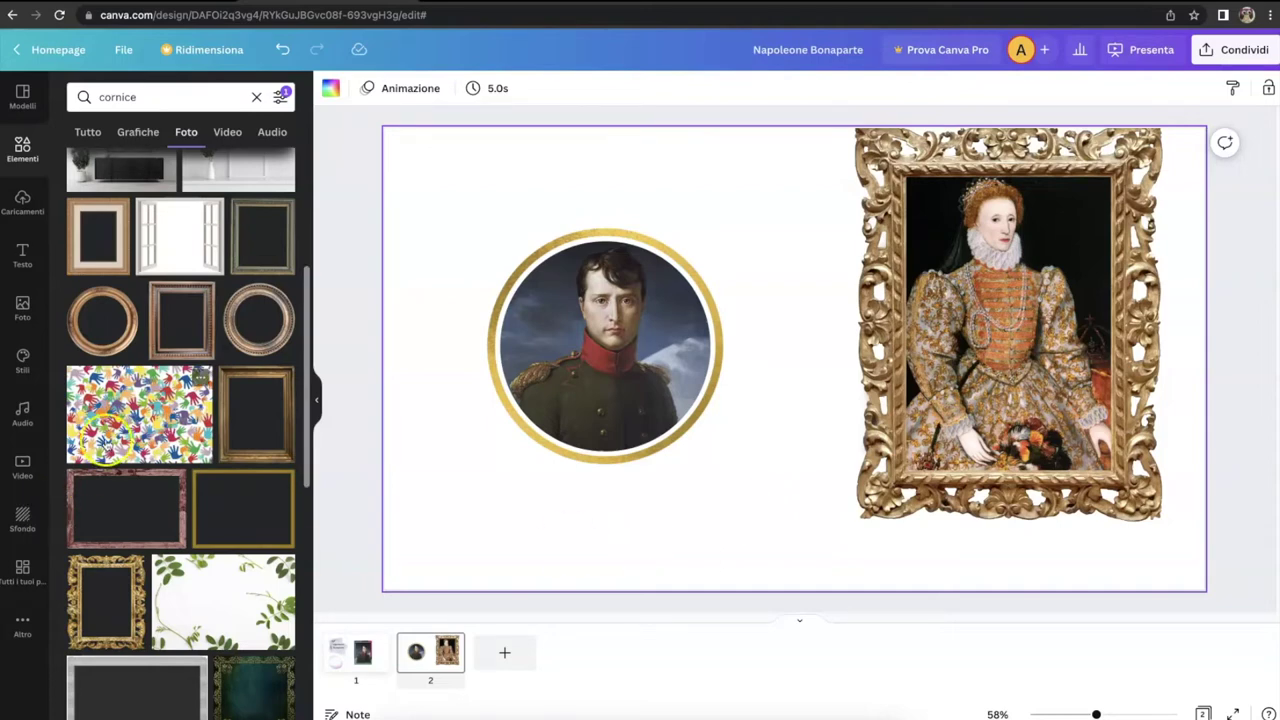
{"action": "scroll", "coordinate": [107, 447], "scroll_direction": "down", "scroll_amount": 5}
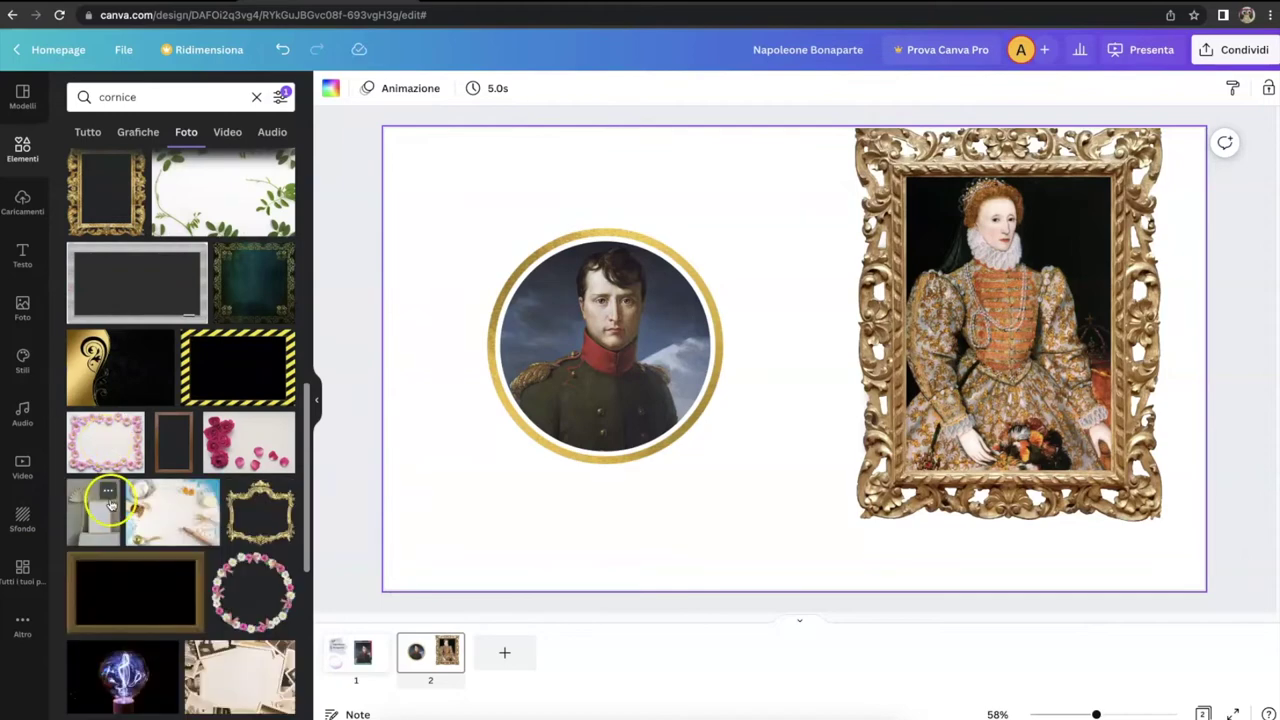
{"action": "scroll", "coordinate": [109, 500], "scroll_direction": "down", "scroll_amount": 10}
{"action": "scroll", "coordinate": [112, 503], "scroll_direction": "down", "scroll_amount": 3}
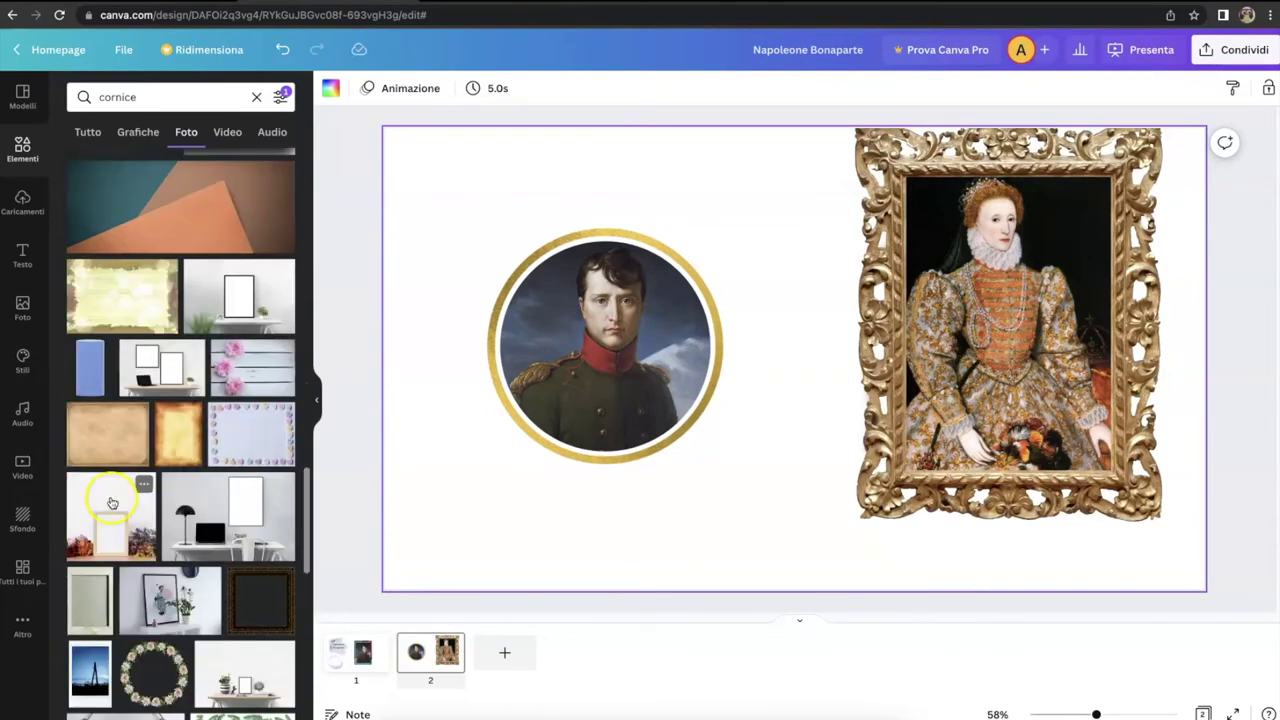
{"action": "left_click", "coordinate": [120, 302]}
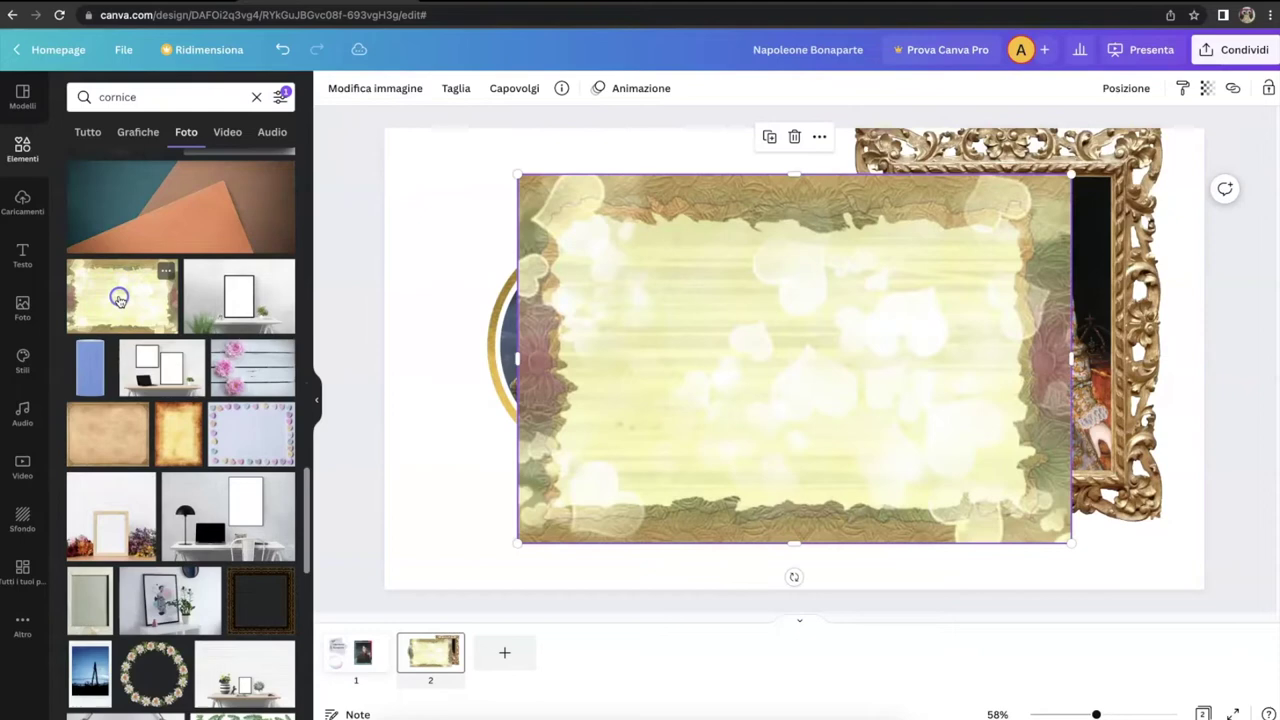
Shrink the yellow bordered photo, centre it around the Napoleon portrait and send it backward behind the portrait
{"action": "left_click_drag", "start_coordinate": [747, 363], "coordinate": [648, 354]}
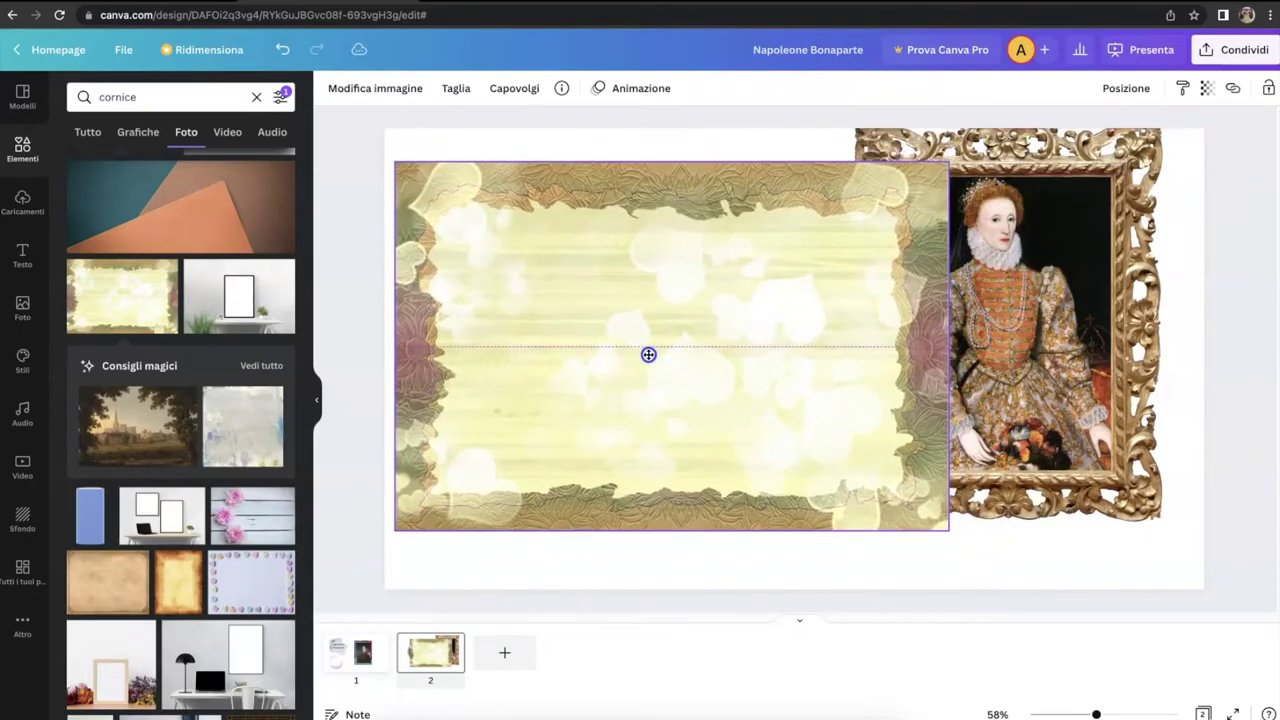
{"action": "left_click_drag", "start_coordinate": [950, 161], "coordinate": [725, 222]}
{"action": "left_click_drag", "start_coordinate": [640, 374], "coordinate": [677, 294]}
{"action": "left_click_drag", "start_coordinate": [789, 449], "coordinate": [812, 488]}
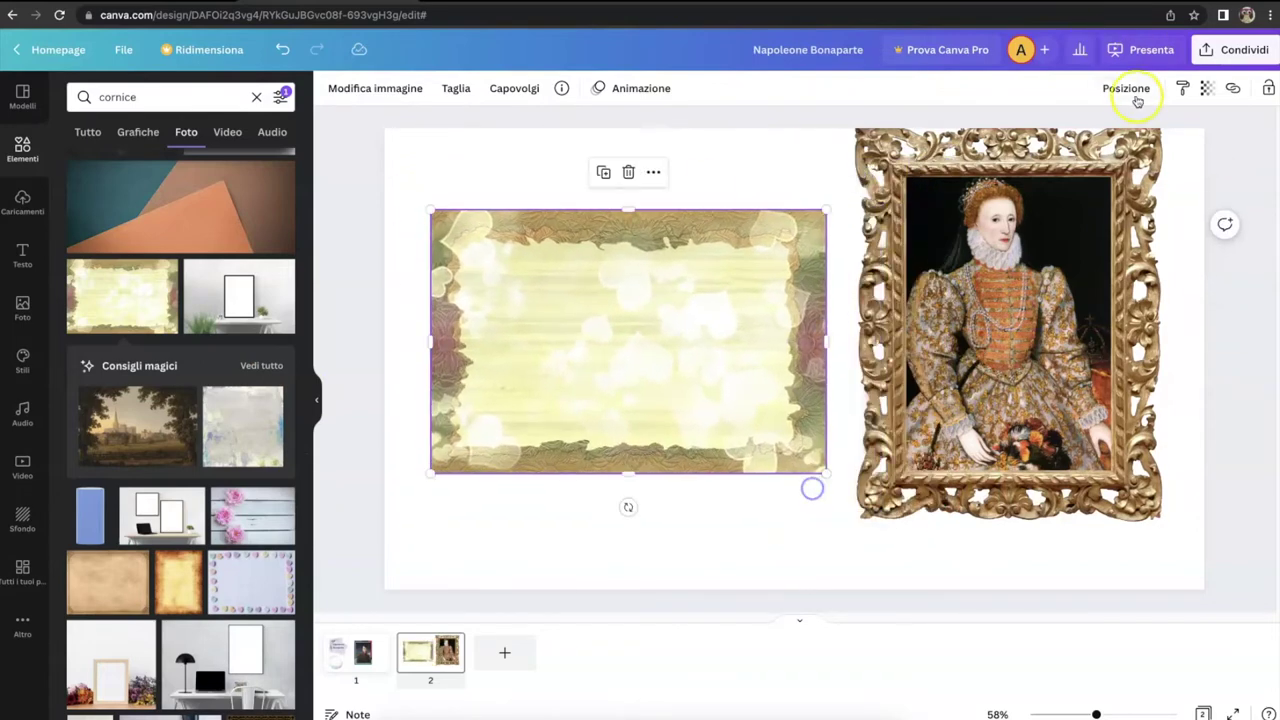
{"action": "left_click", "coordinate": [1135, 96]}
{"action": "left_click", "coordinate": [1082, 132]}
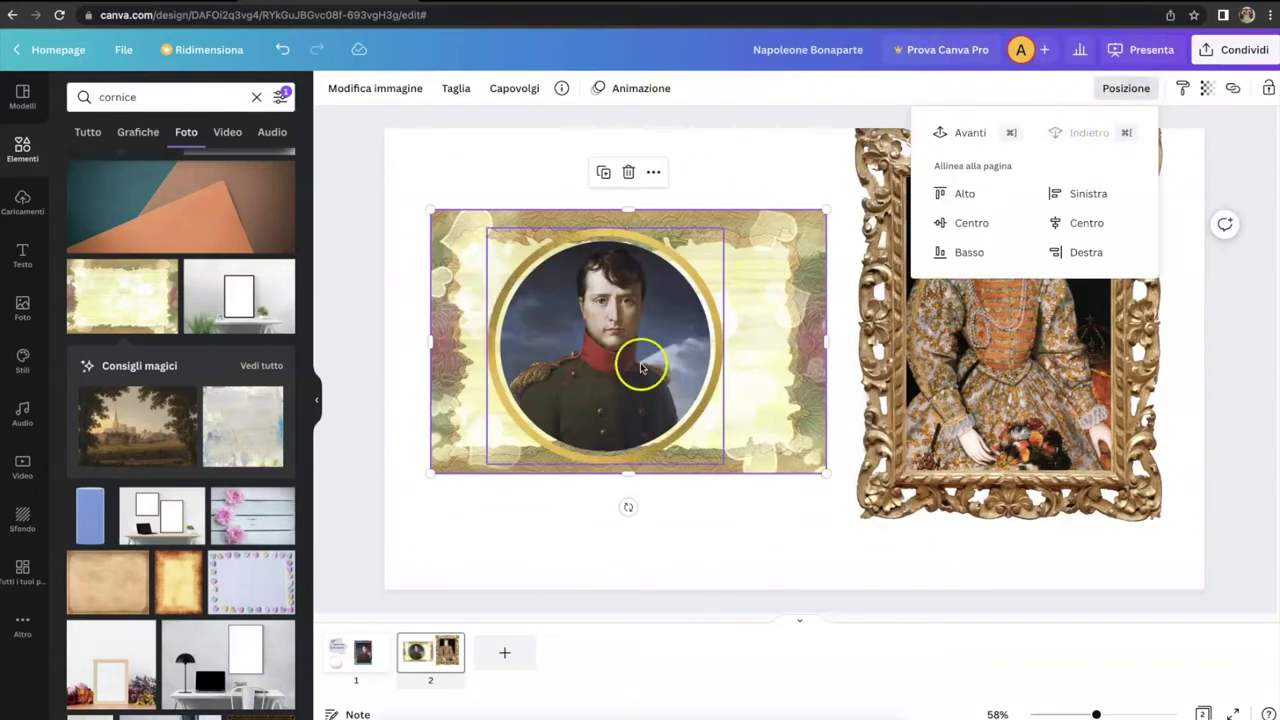
Centre the framed Napoleon portrait on the yellow bordered photo and crop away the photo's two side edges
{"action": "left_click_drag", "start_coordinate": [640, 368], "coordinate": [663, 360]}
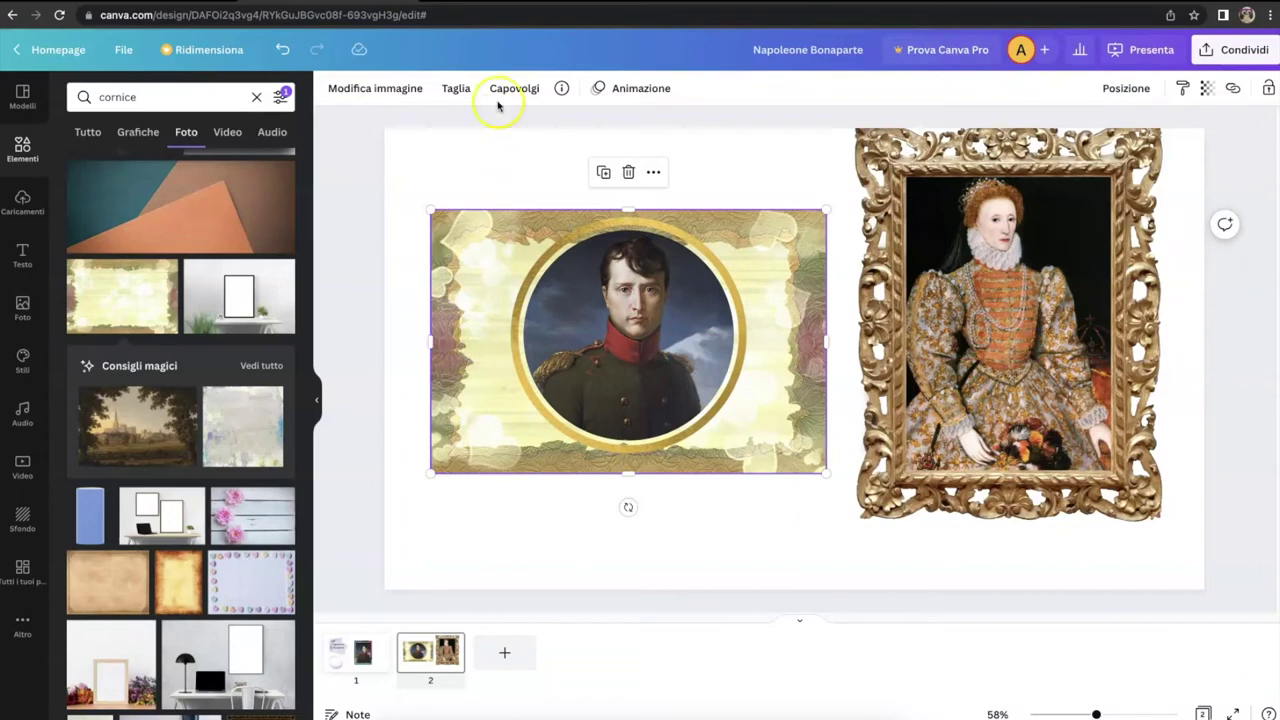
{"action": "left_click", "coordinate": [455, 88]}
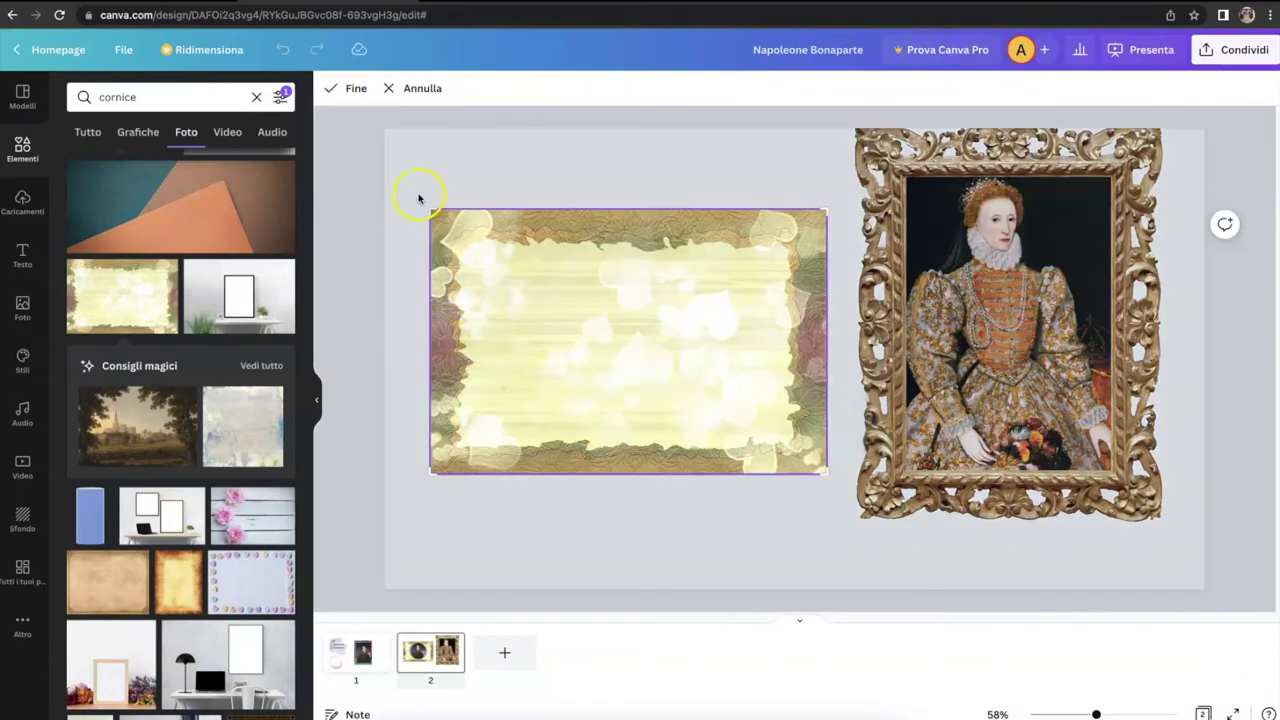
{"action": "left_click_drag", "start_coordinate": [428, 208], "coordinate": [495, 213]}
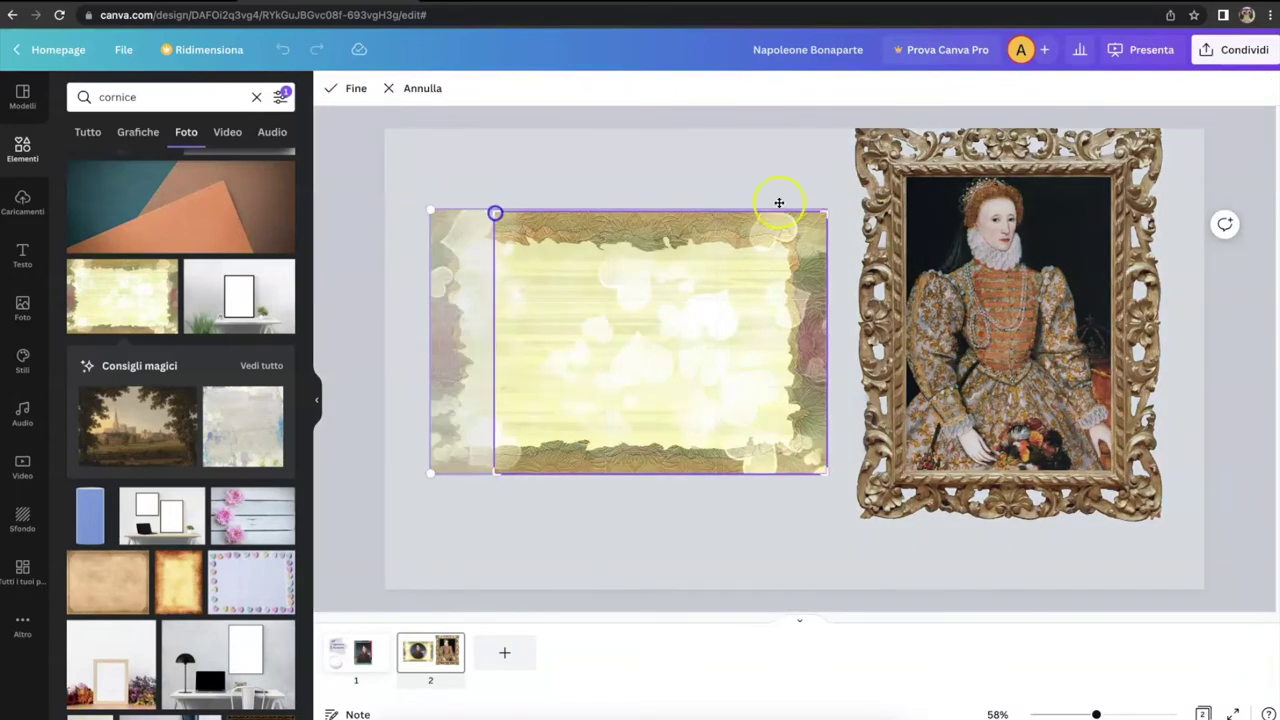
{"action": "left_click_drag", "start_coordinate": [823, 213], "coordinate": [763, 203]}
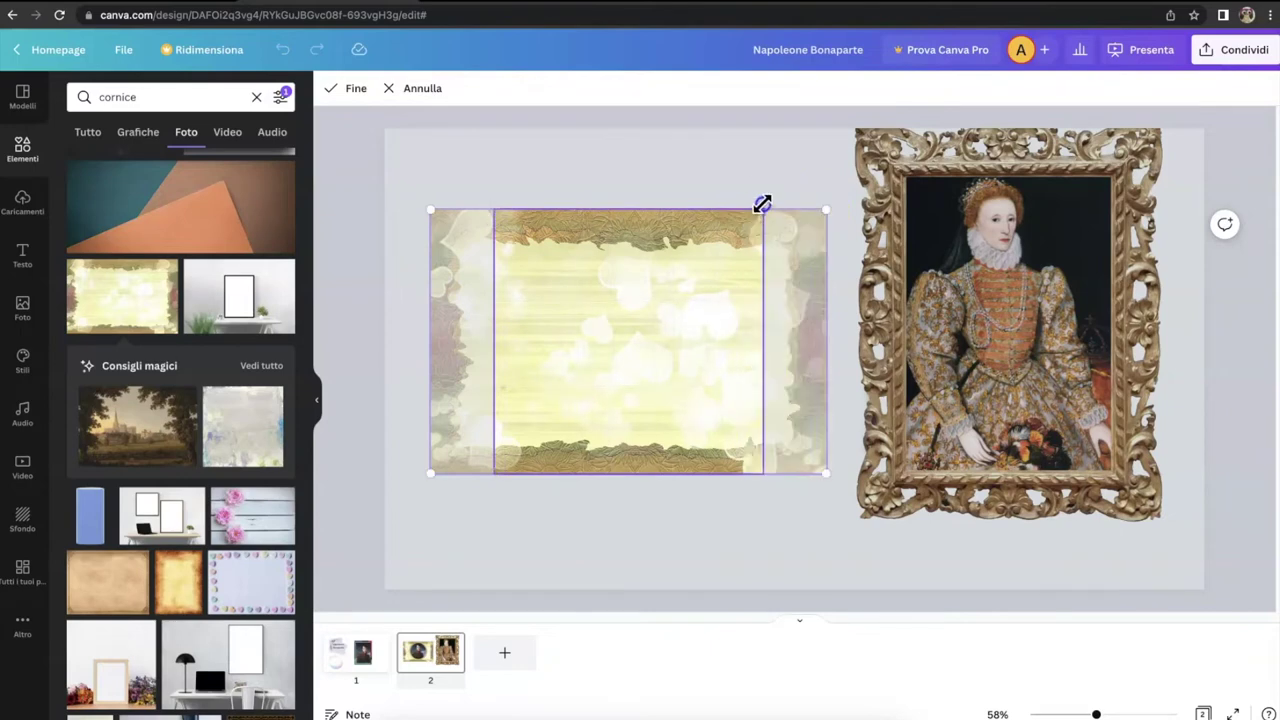
{"action": "left_click", "coordinate": [740, 148]}
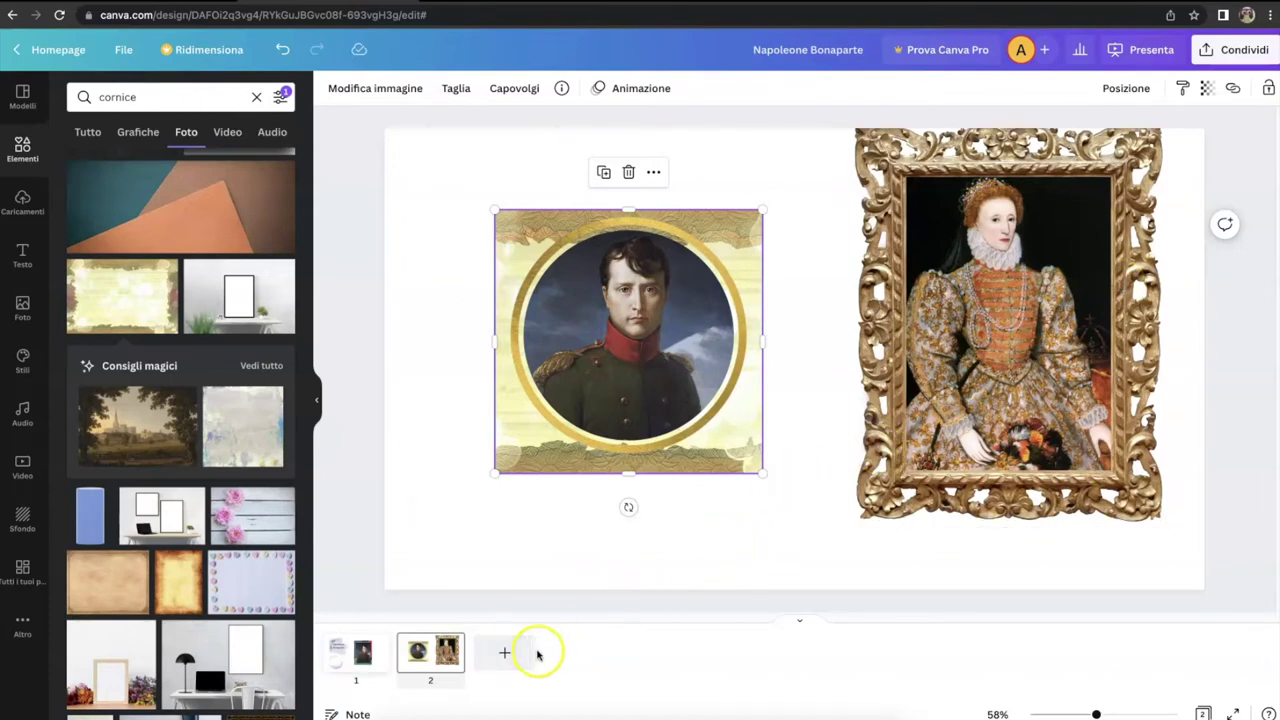
Add a blank third slide and show results of all types for "cornice"
{"action": "left_click", "coordinate": [505, 652]}
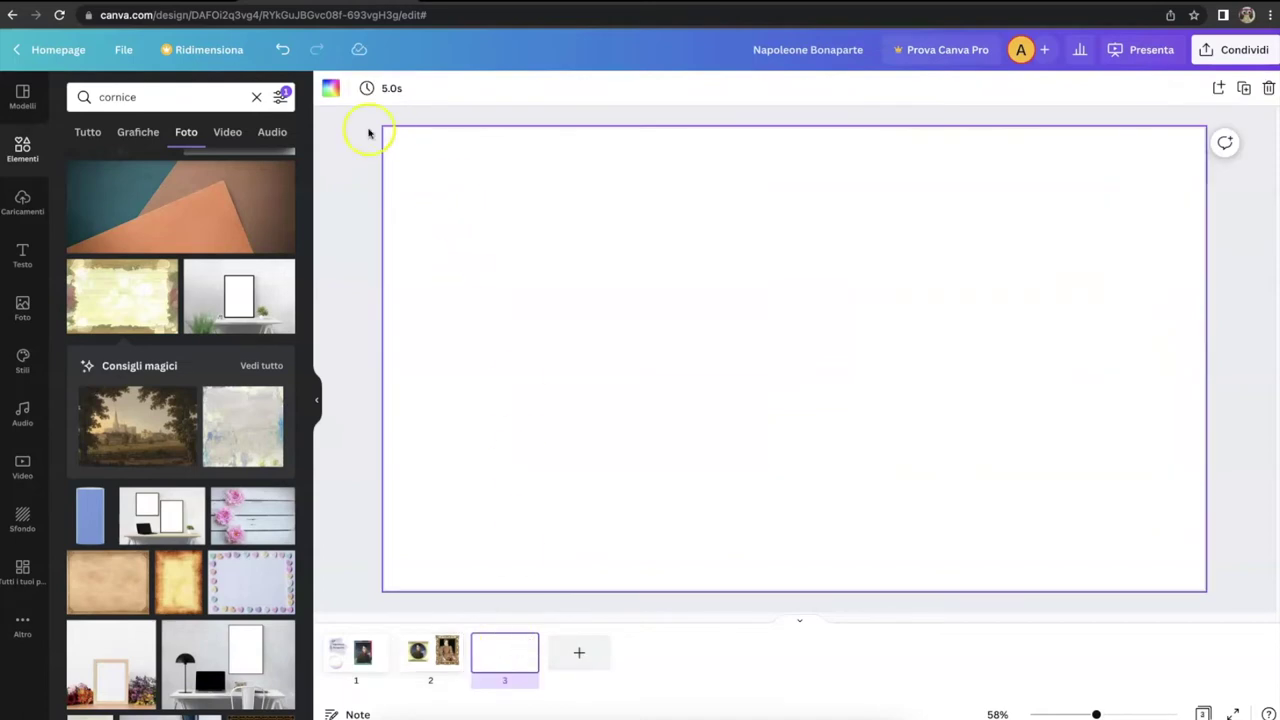
{"action": "left_click", "coordinate": [84, 132]}
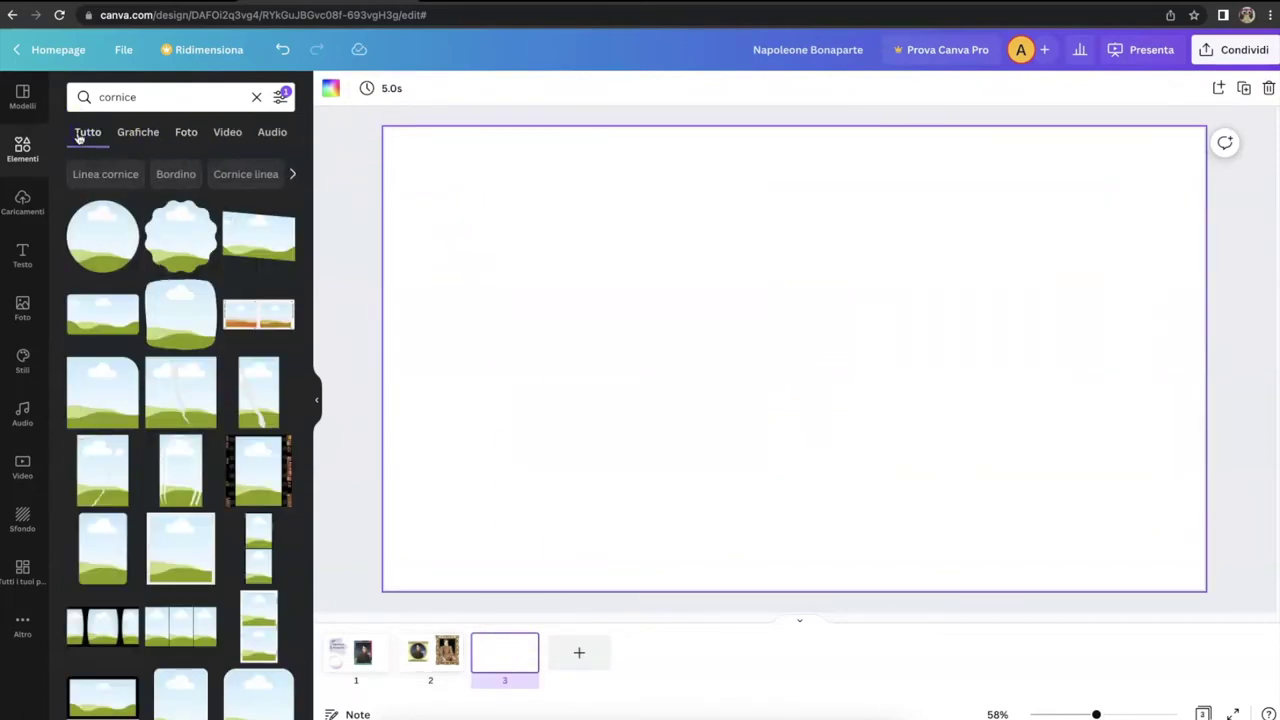
{"action": "left_click", "coordinate": [119, 222]}
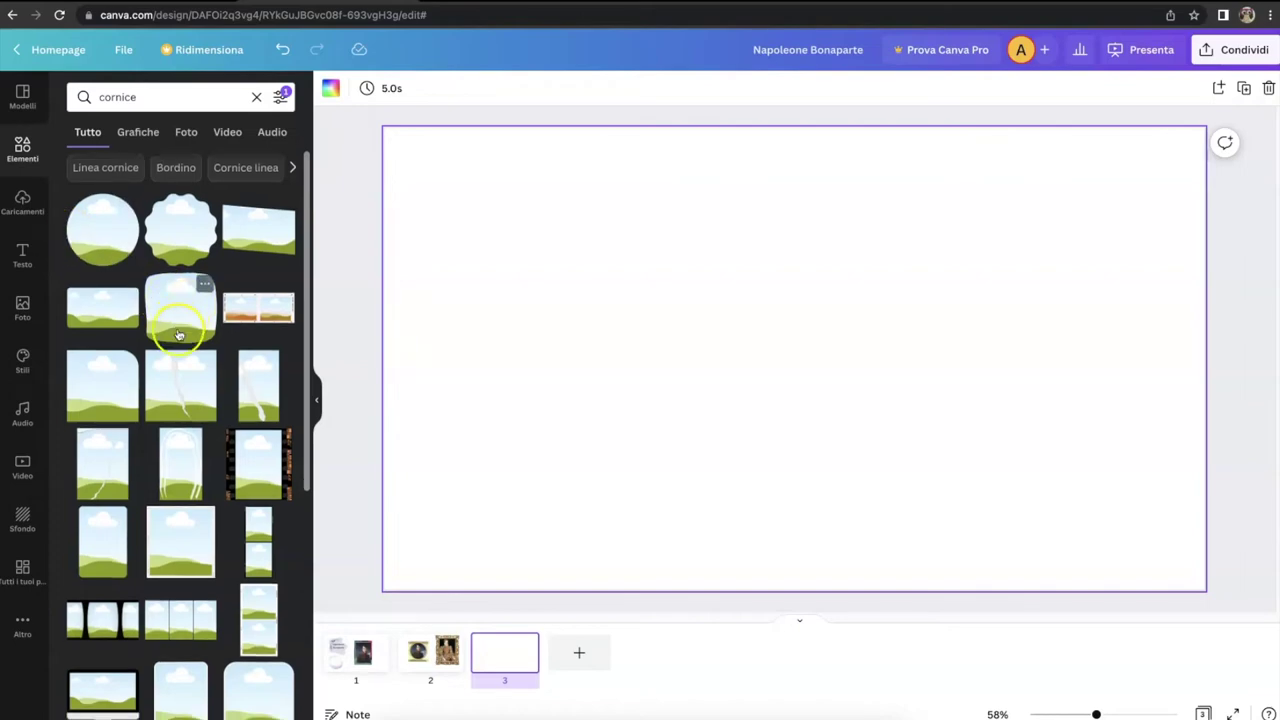
Insert the rounded-square photo frame with a border and enlarge it to about 748 by 772
{"action": "scroll", "coordinate": [178, 335], "scroll_direction": "down", "scroll_amount": 5}
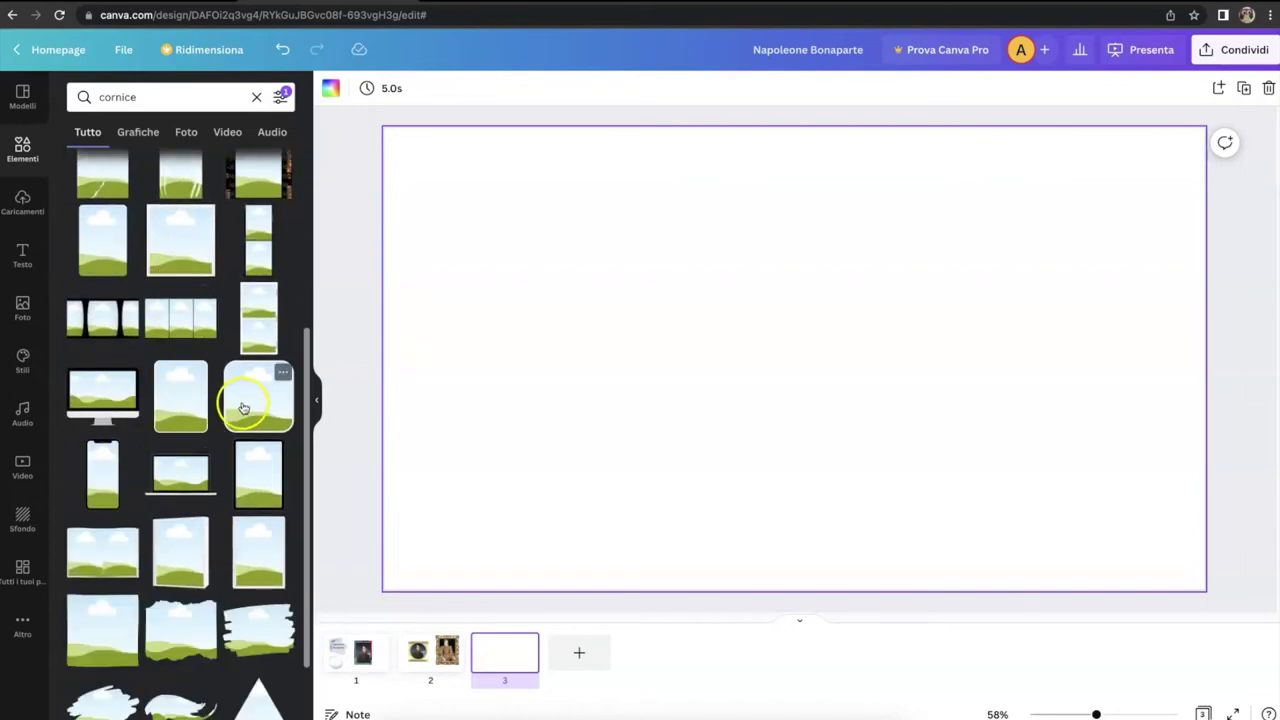
{"action": "left_click", "coordinate": [258, 390]}
{"action": "left_click_drag", "start_coordinate": [680, 238], "coordinate": [608, 177]}
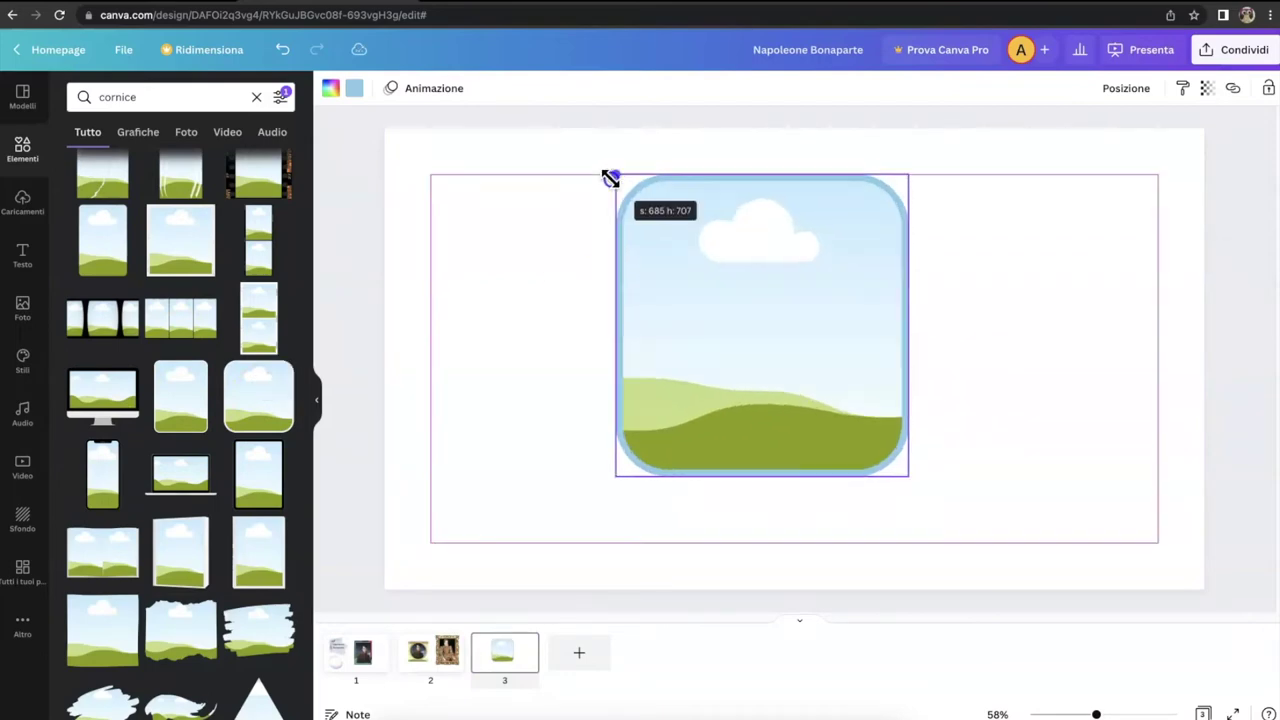
{"action": "left_click_drag", "start_coordinate": [901, 477], "coordinate": [933, 503]}
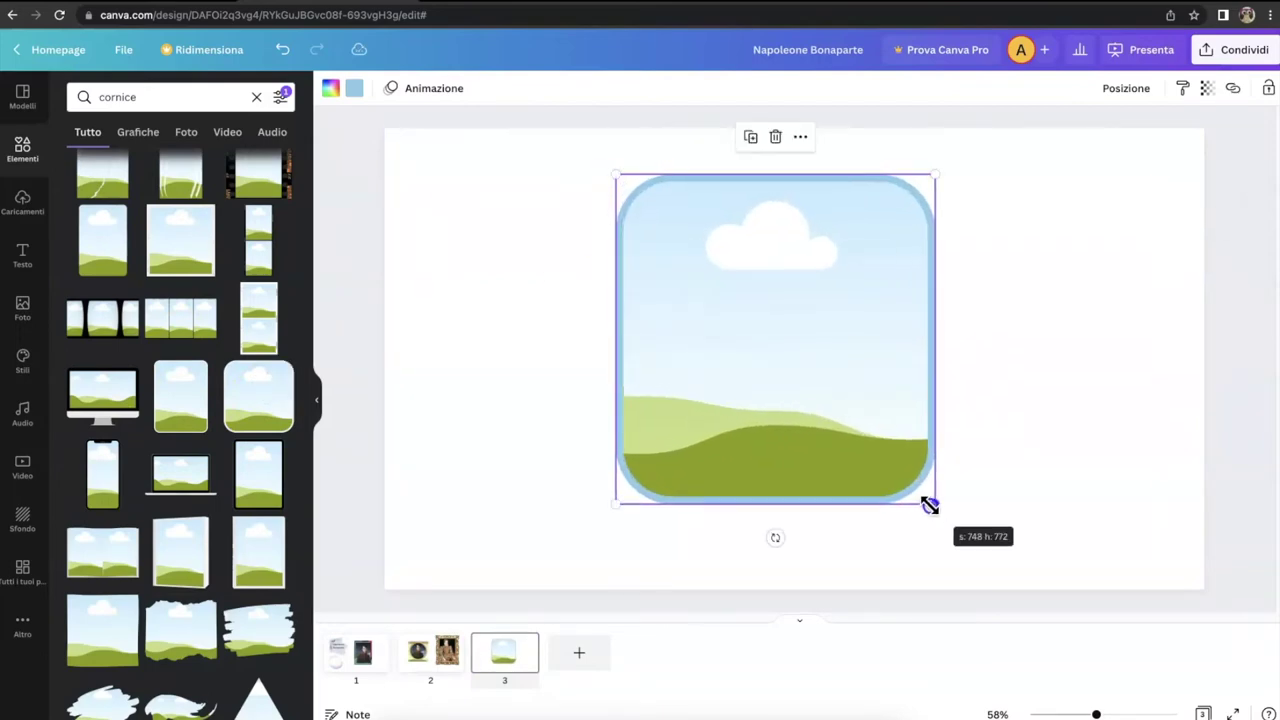
Add the recently used Napoleon portrait to the slide and drop it into the rounded-square frame
{"action": "left_click", "coordinate": [23, 308]}
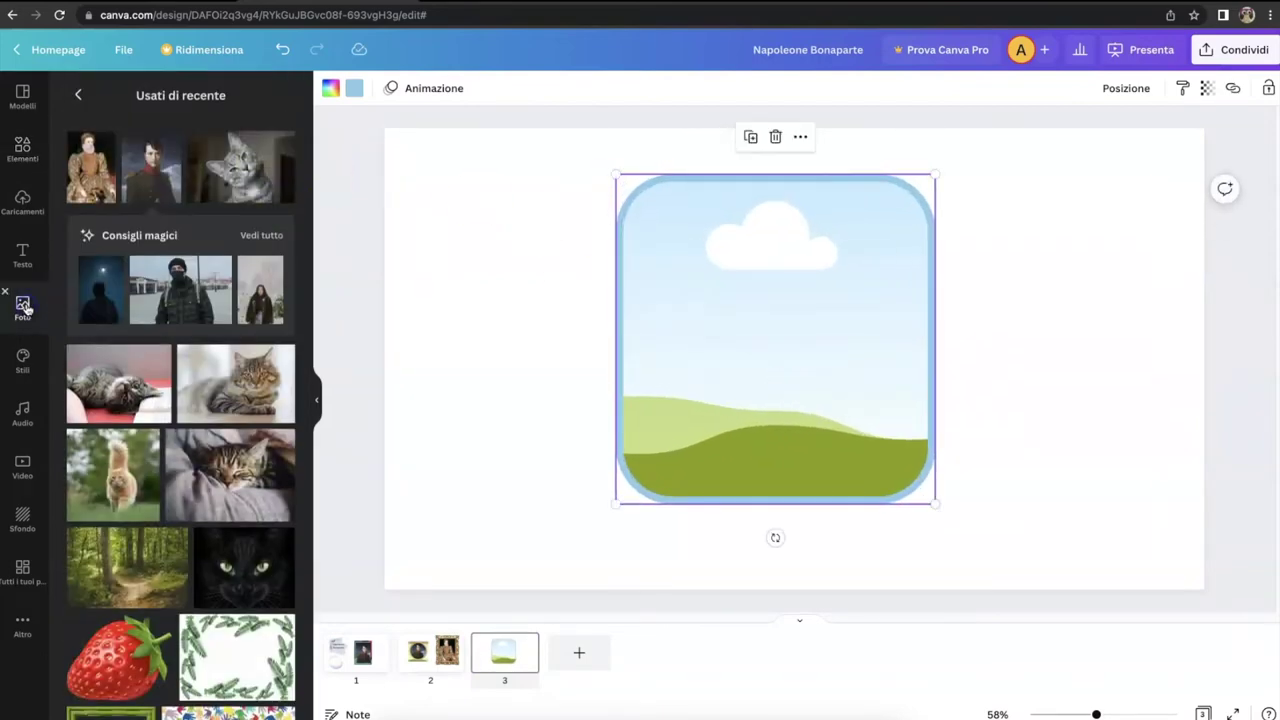
{"action": "left_click", "coordinate": [143, 177]}
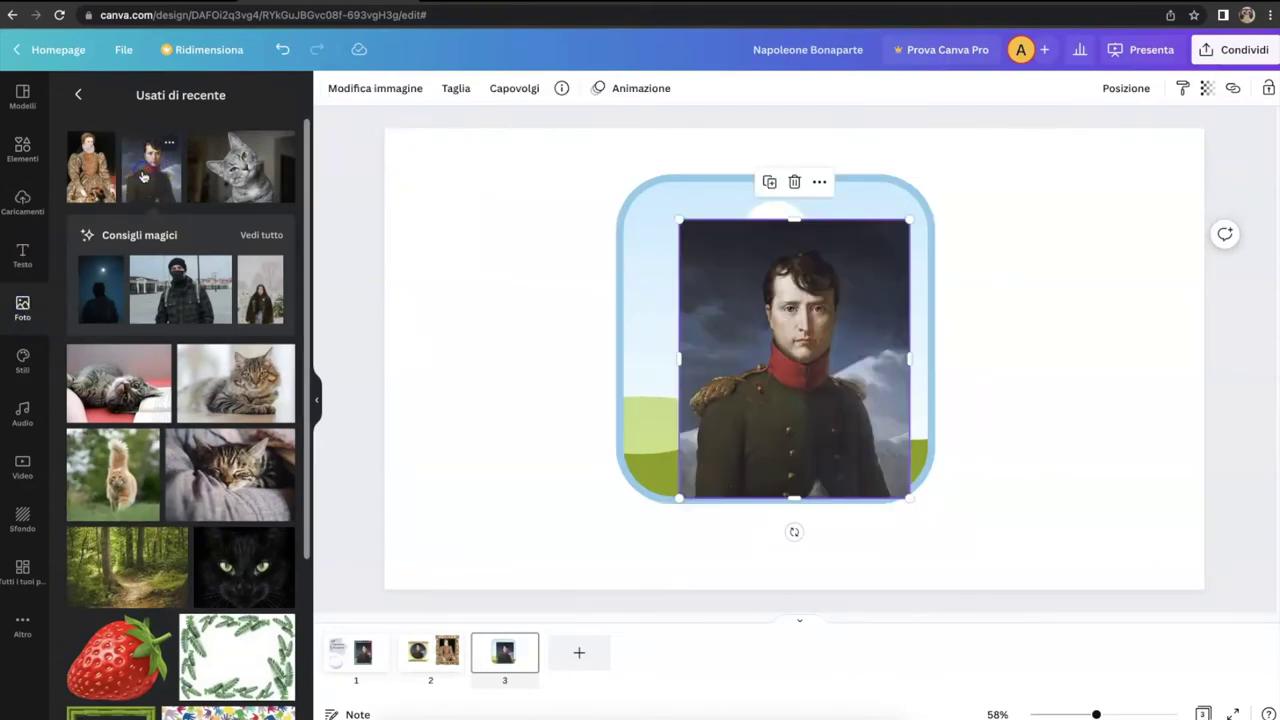
{"action": "left_click", "coordinate": [315, 401]}
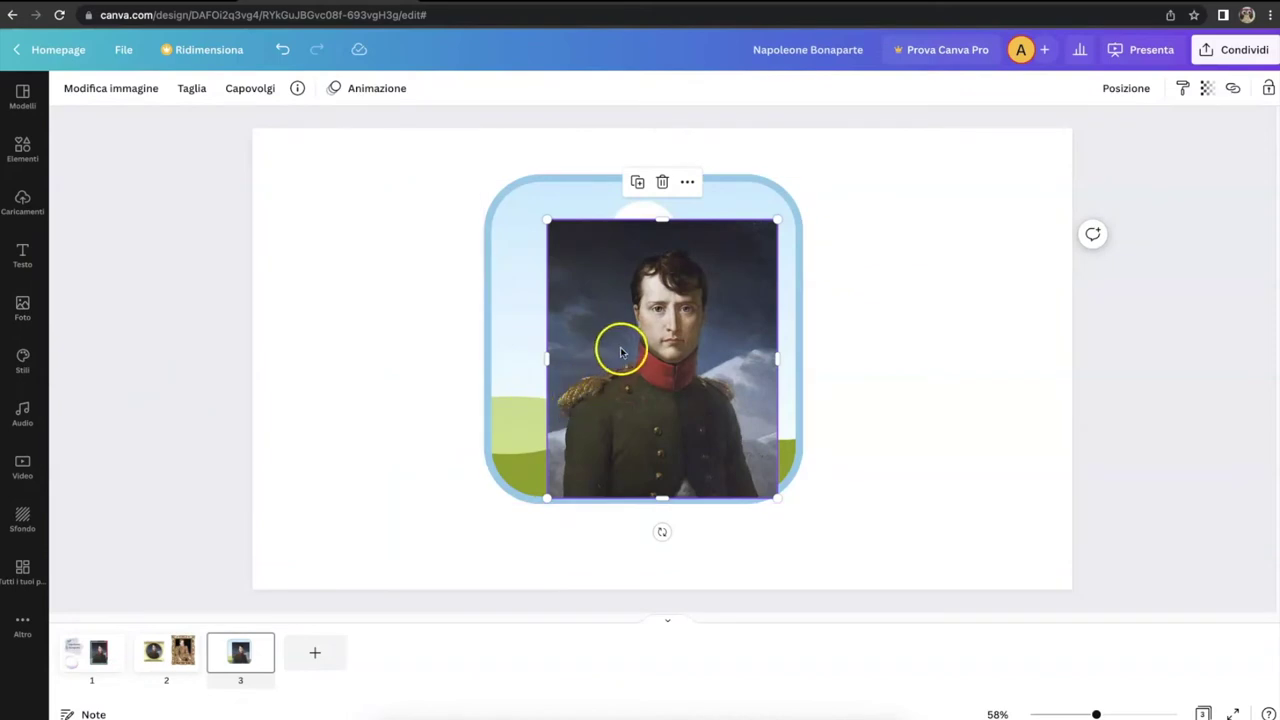
{"action": "left_click_drag", "start_coordinate": [620, 349], "coordinate": [290, 531]}
{"action": "left_click_drag", "start_coordinate": [324, 469], "coordinate": [535, 436]}
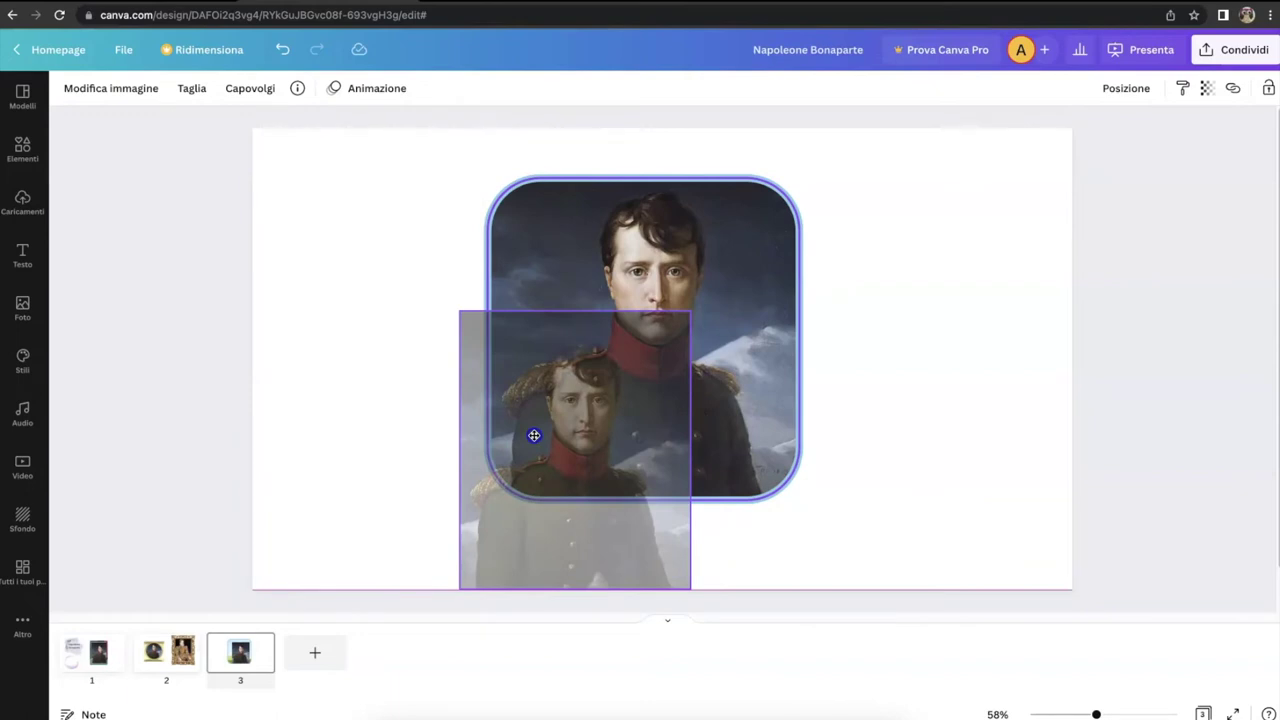
{"action": "left_click_drag", "start_coordinate": [534, 436], "coordinate": [501, 389]}
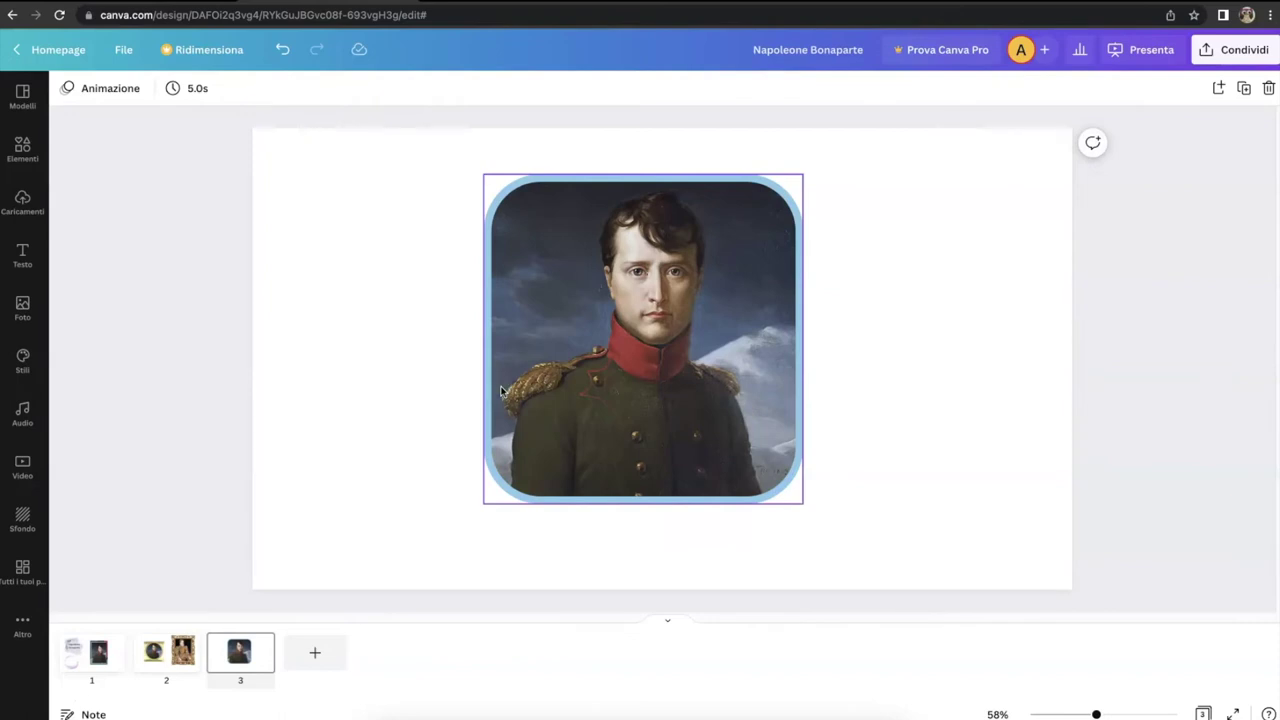
{"action": "left_click", "coordinate": [917, 269]}
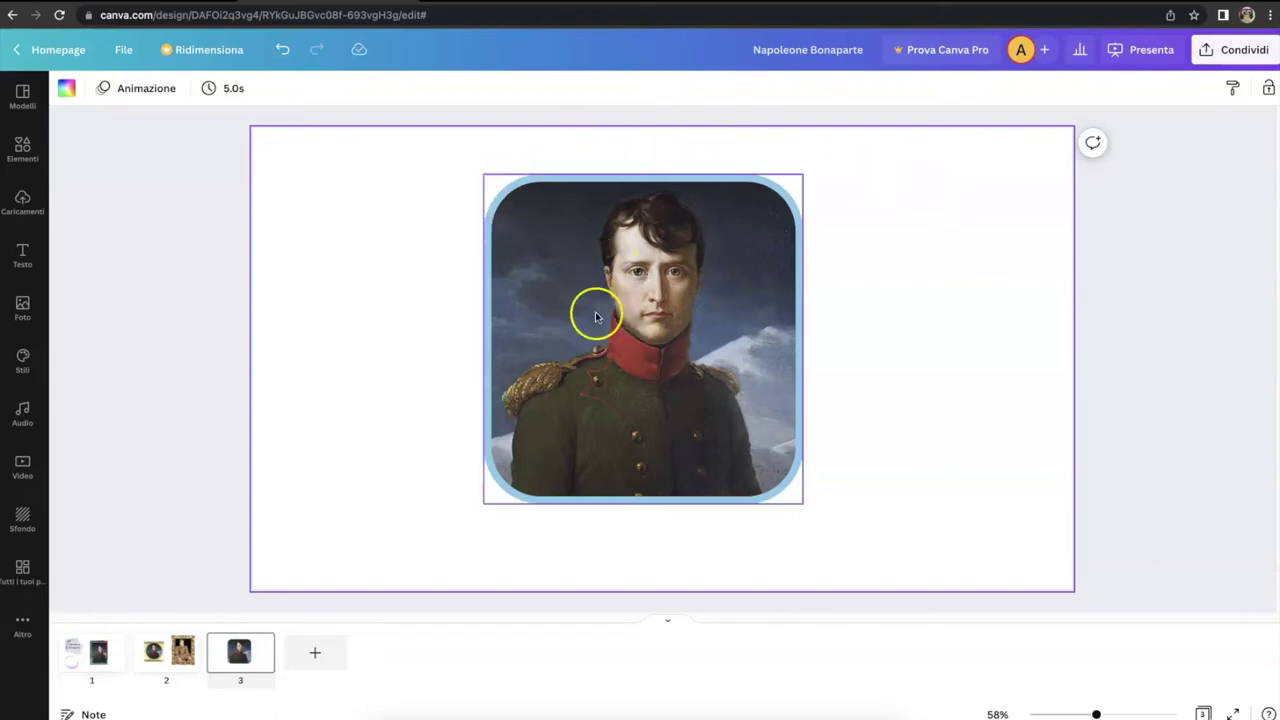
Find the arched frame with a torn newspaper border among the "cornice" results and add it to the slide
{"action": "left_click", "coordinate": [22, 148]}
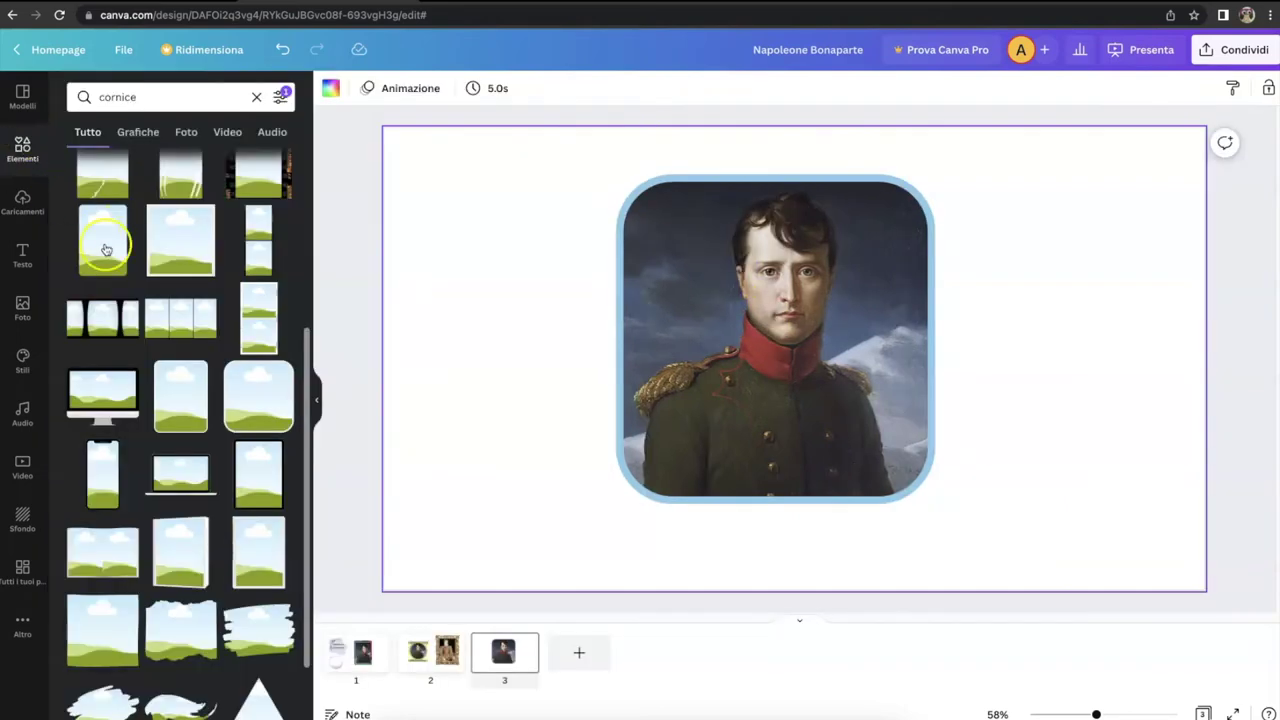
{"action": "scroll", "coordinate": [170, 522], "scroll_direction": "down", "scroll_amount": 5}
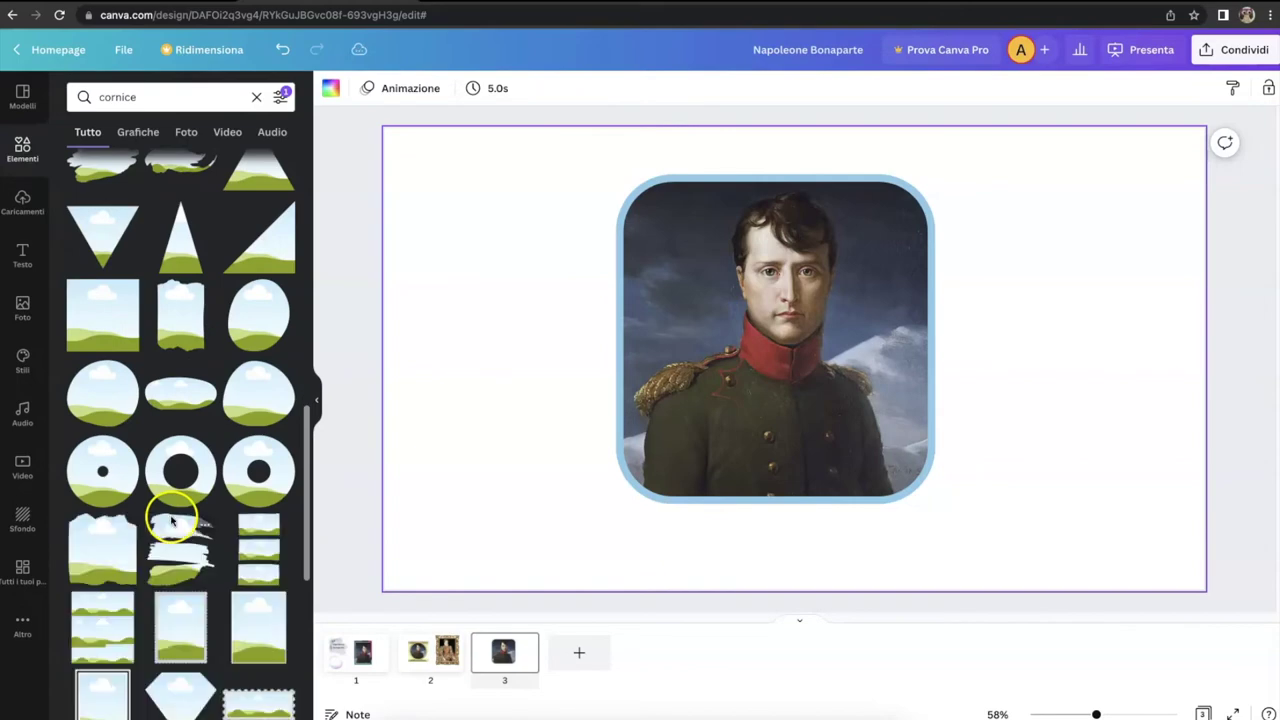
{"action": "scroll", "coordinate": [172, 522], "scroll_direction": "down", "scroll_amount": 4}
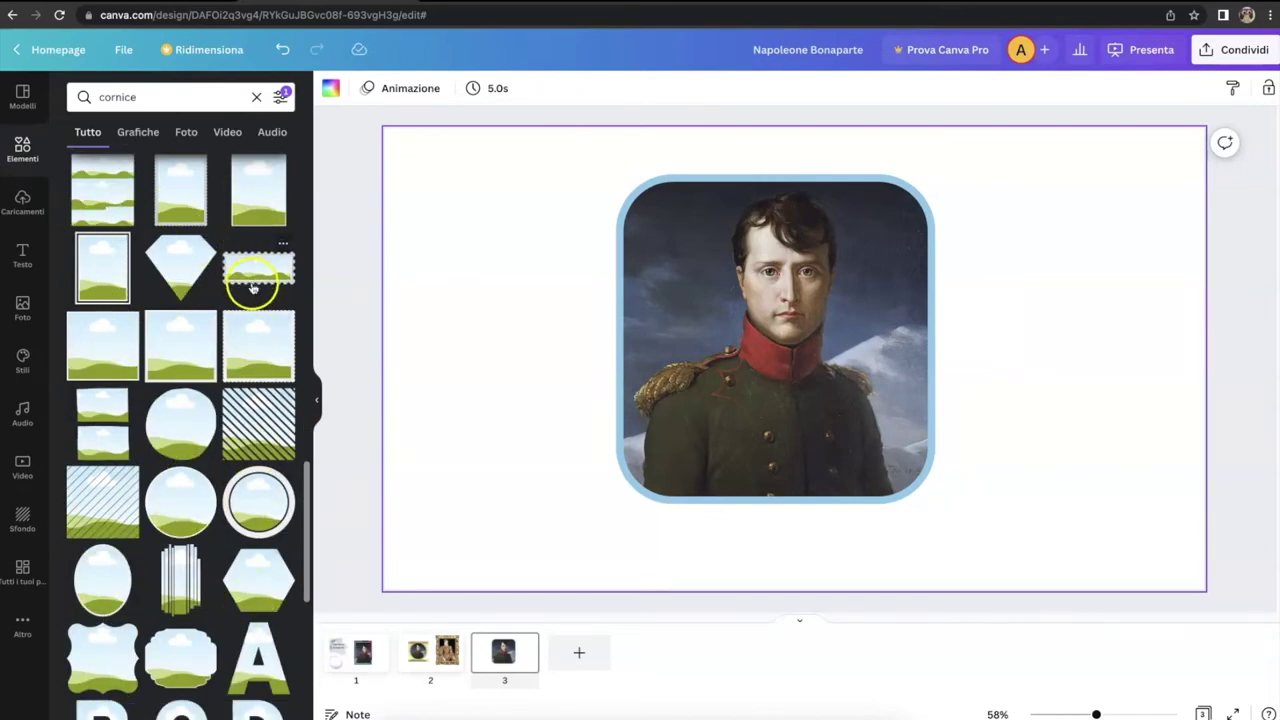
{"action": "scroll", "coordinate": [185, 450], "scroll_direction": "down", "scroll_amount": 5}
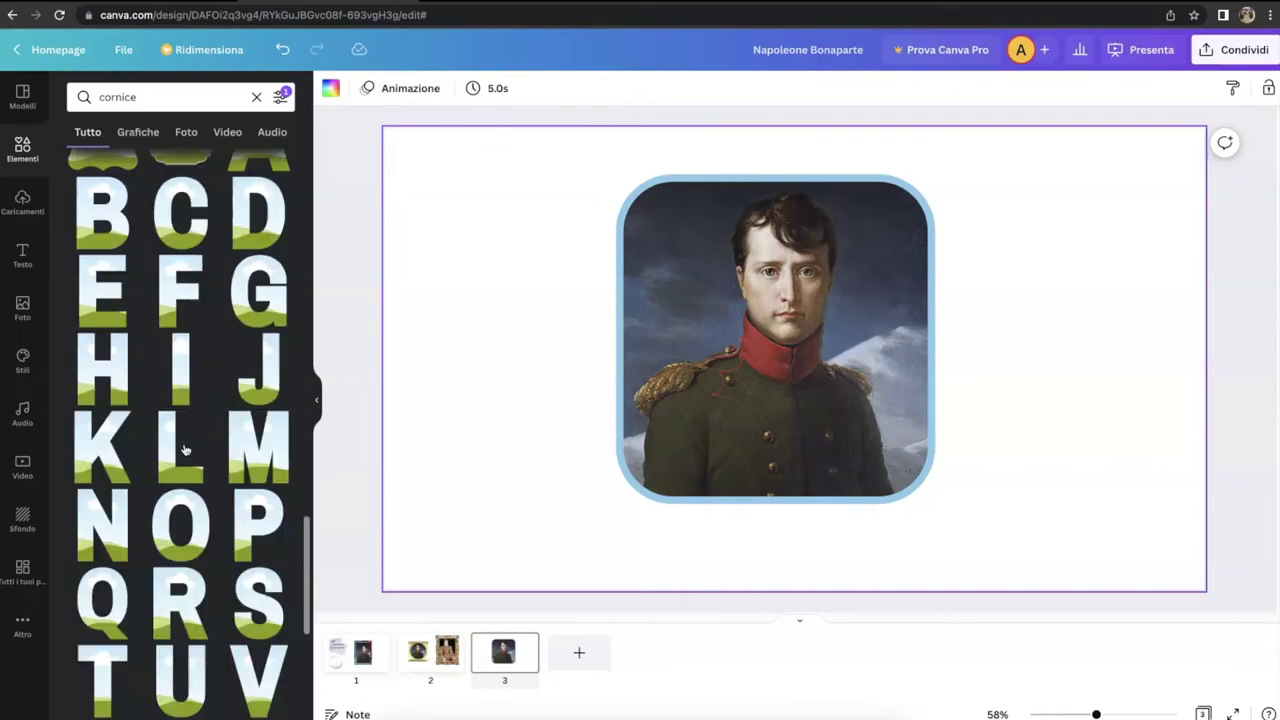
{"action": "scroll", "coordinate": [185, 450], "scroll_direction": "down", "scroll_amount": 10}
{"action": "scroll", "coordinate": [185, 450], "scroll_direction": "down", "scroll_amount": 2}
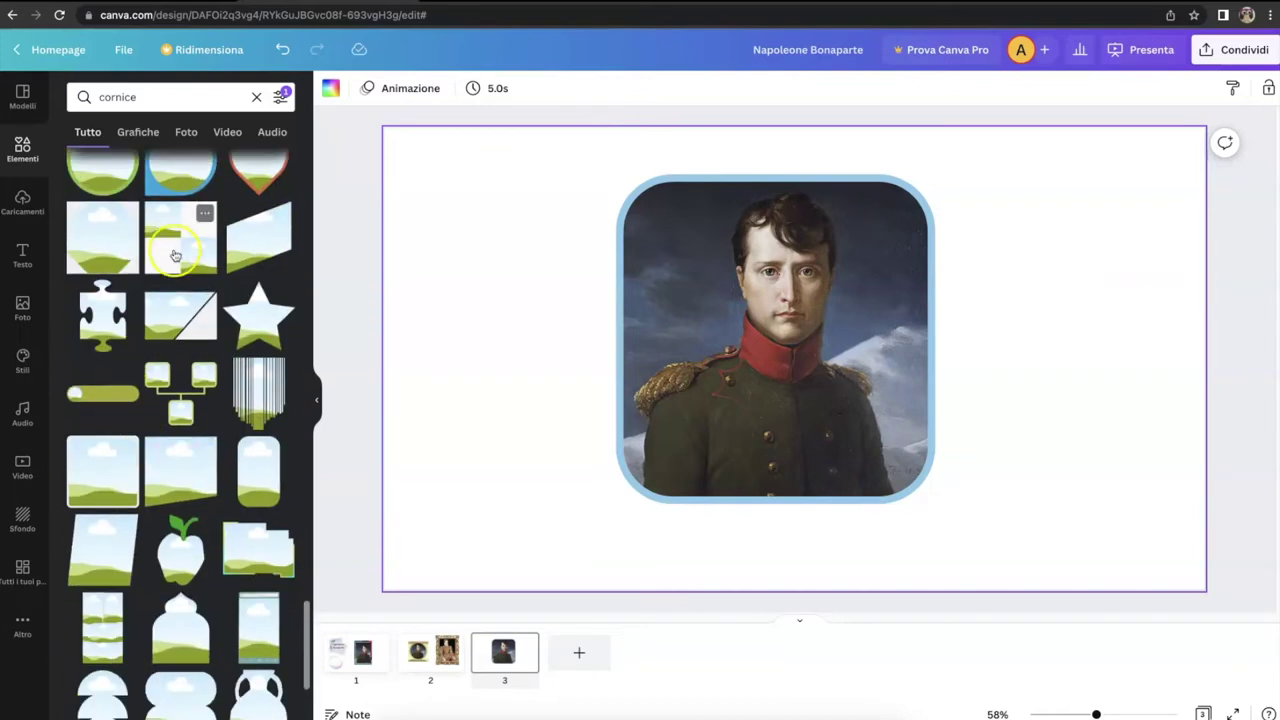
{"action": "scroll", "coordinate": [175, 256], "scroll_direction": "up", "scroll_amount": 3}
{"action": "scroll", "coordinate": [165, 495], "scroll_direction": "down", "scroll_amount": 4}
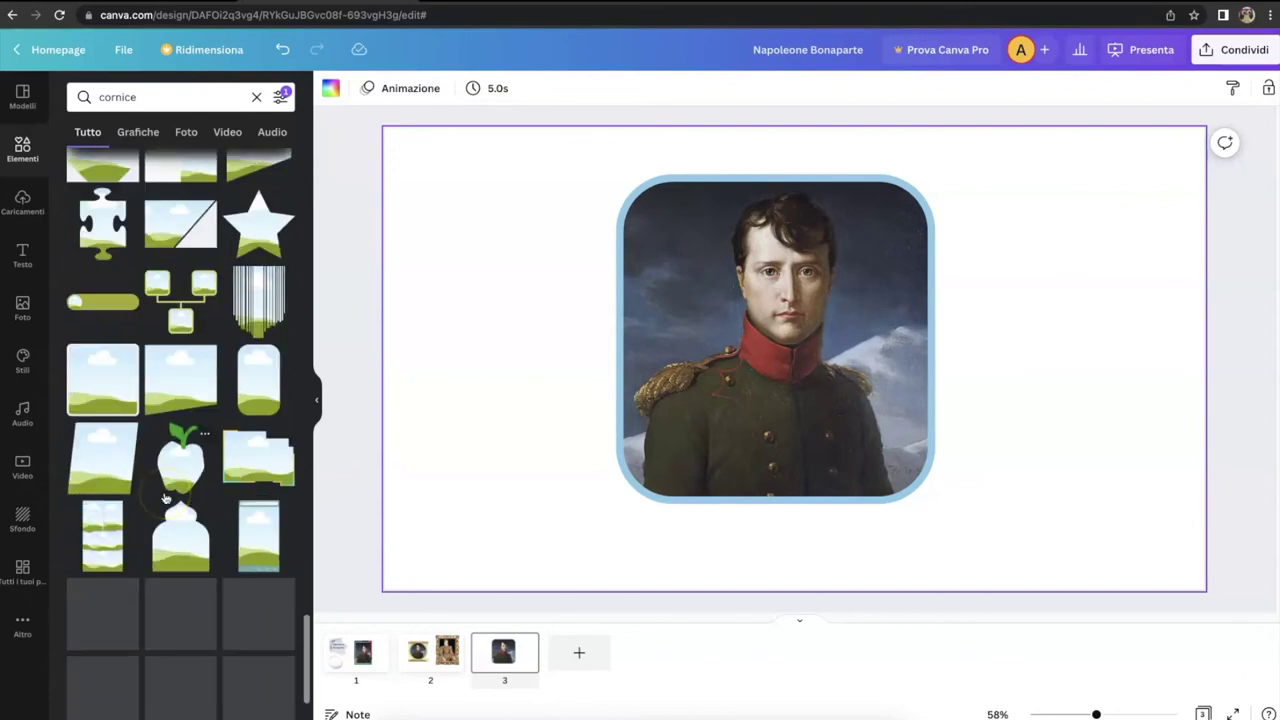
{"action": "scroll", "coordinate": [166, 497], "scroll_direction": "down", "scroll_amount": 1}
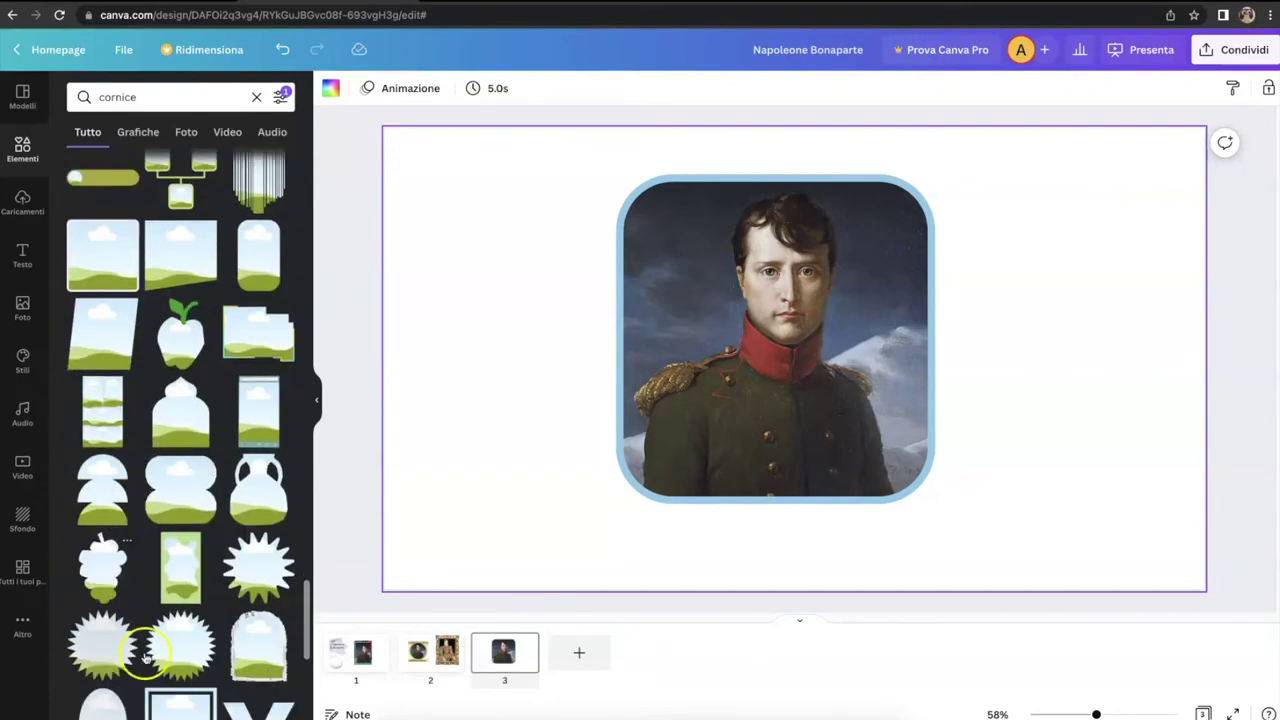
{"action": "left_click", "coordinate": [256, 652]}
Move the framed Napoleon to the right side of the slide, then position and enlarge the newspaper frame on the left
{"action": "left_click_drag", "start_coordinate": [803, 314], "coordinate": [540, 317]}
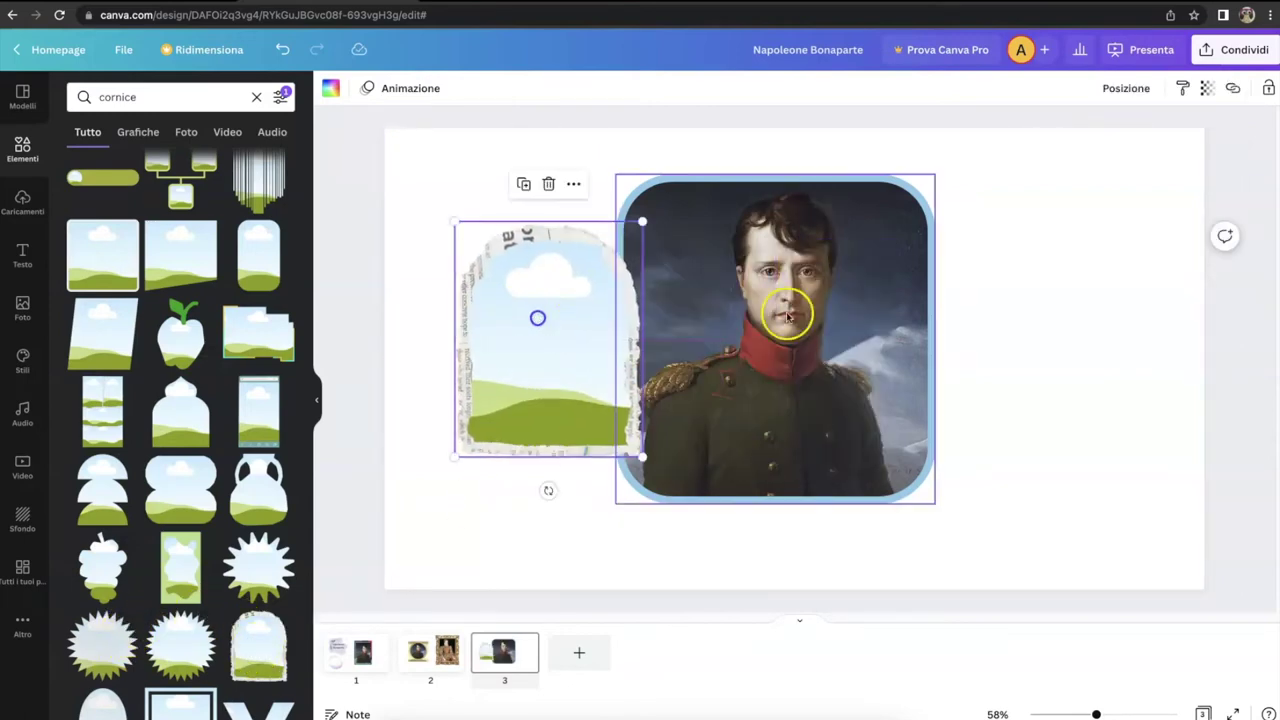
{"action": "left_click_drag", "start_coordinate": [734, 314], "coordinate": [989, 277]}
{"action": "left_click_drag", "start_coordinate": [581, 313], "coordinate": [643, 286]}
{"action": "left_click_drag", "start_coordinate": [706, 214], "coordinate": [750, 160]}
Add the recently used woman's portrait and drop it into the torn newspaper frame
{"action": "left_click", "coordinate": [22, 306]}
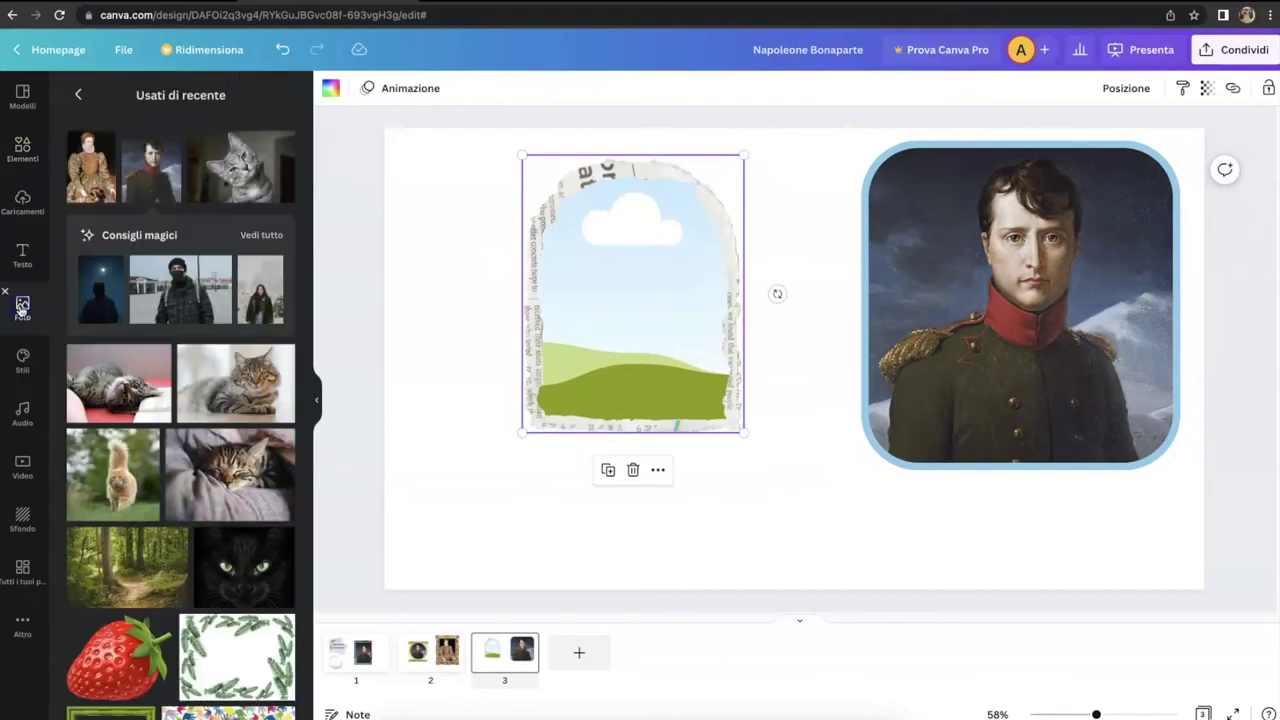
{"action": "left_click", "coordinate": [86, 155]}
{"action": "left_click_drag", "start_coordinate": [800, 380], "coordinate": [566, 388]}
{"action": "left_click", "coordinate": [366, 456]}
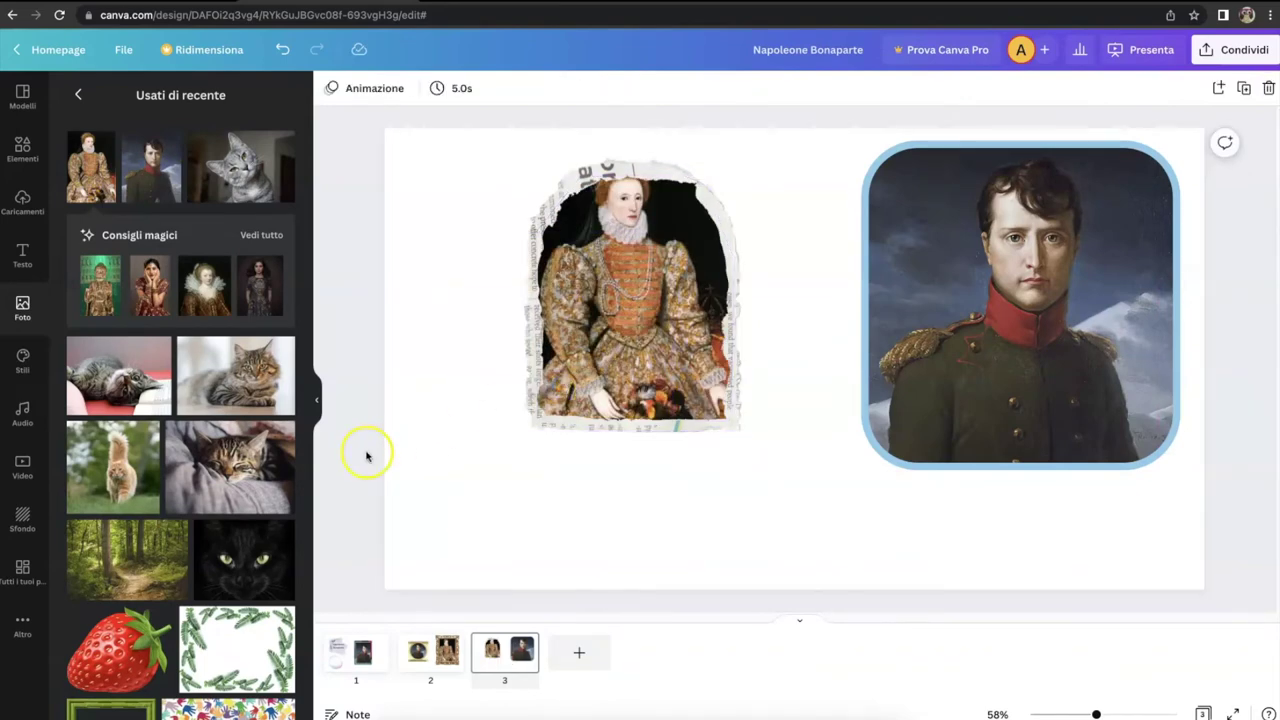
Shift the woman's portrait downward inside the newspaper frame so her whole head fits, and apply the crop
{"action": "left_click", "coordinate": [319, 402]}
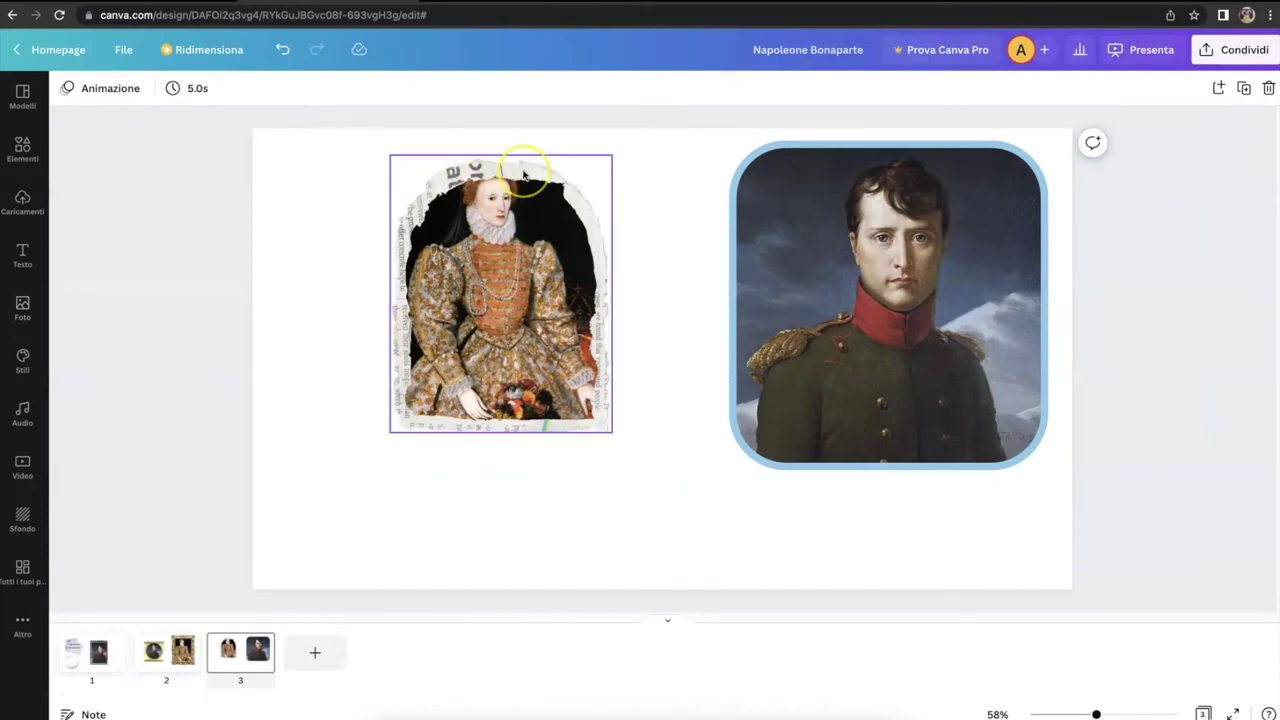
{"action": "double_click", "coordinate": [501, 316]}
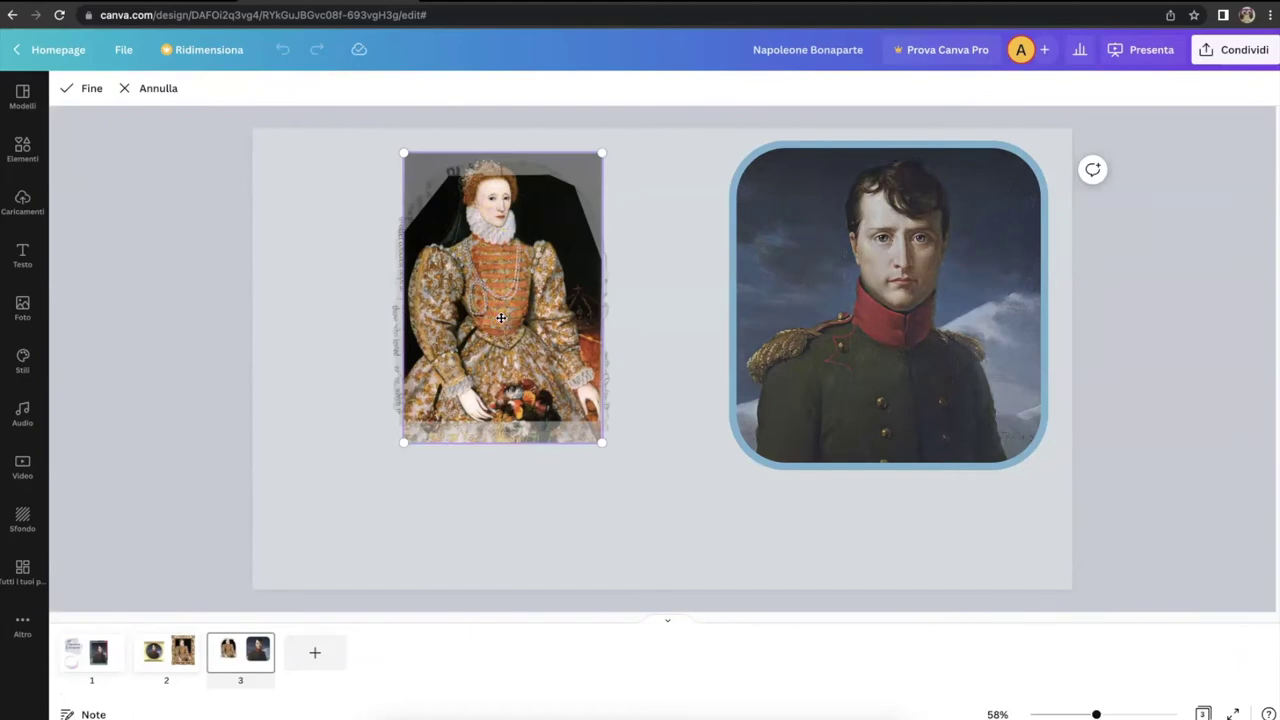
{"action": "left_click", "coordinate": [491, 257]}
{"action": "left_click_drag", "start_coordinate": [489, 256], "coordinate": [495, 283]}
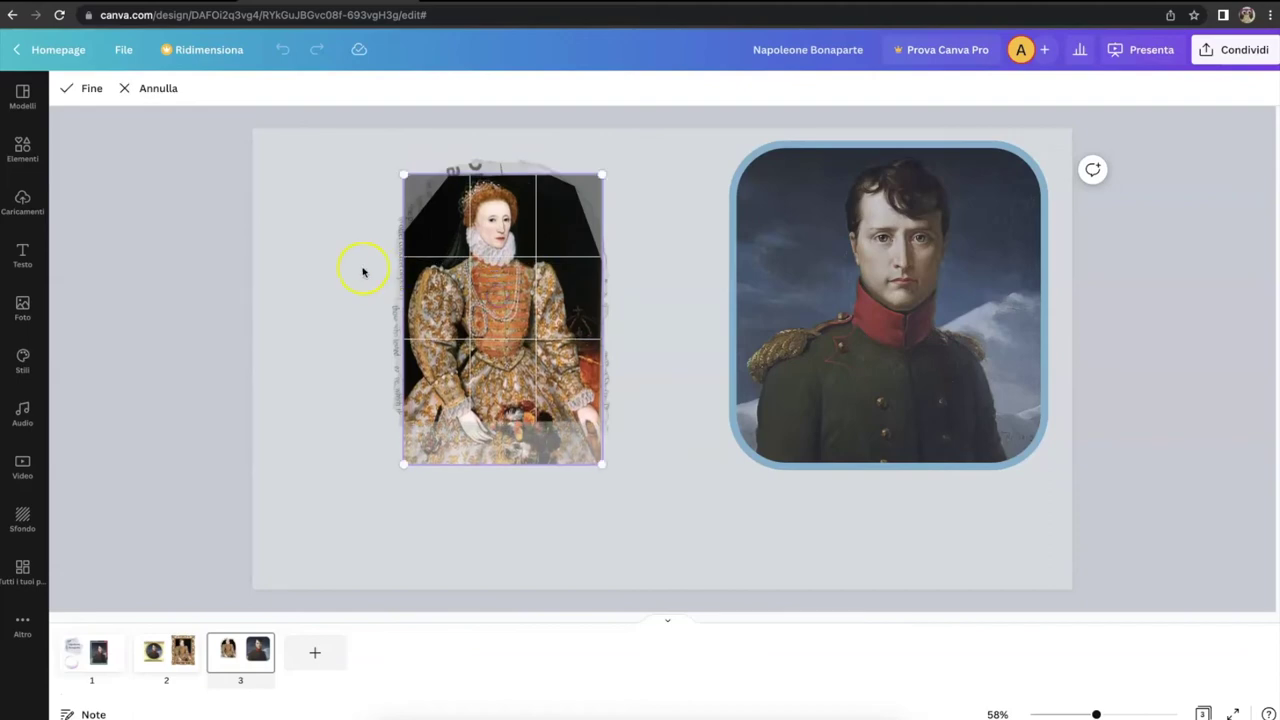
{"action": "left_click", "coordinate": [321, 256]}
{"action": "left_click", "coordinate": [299, 362]}
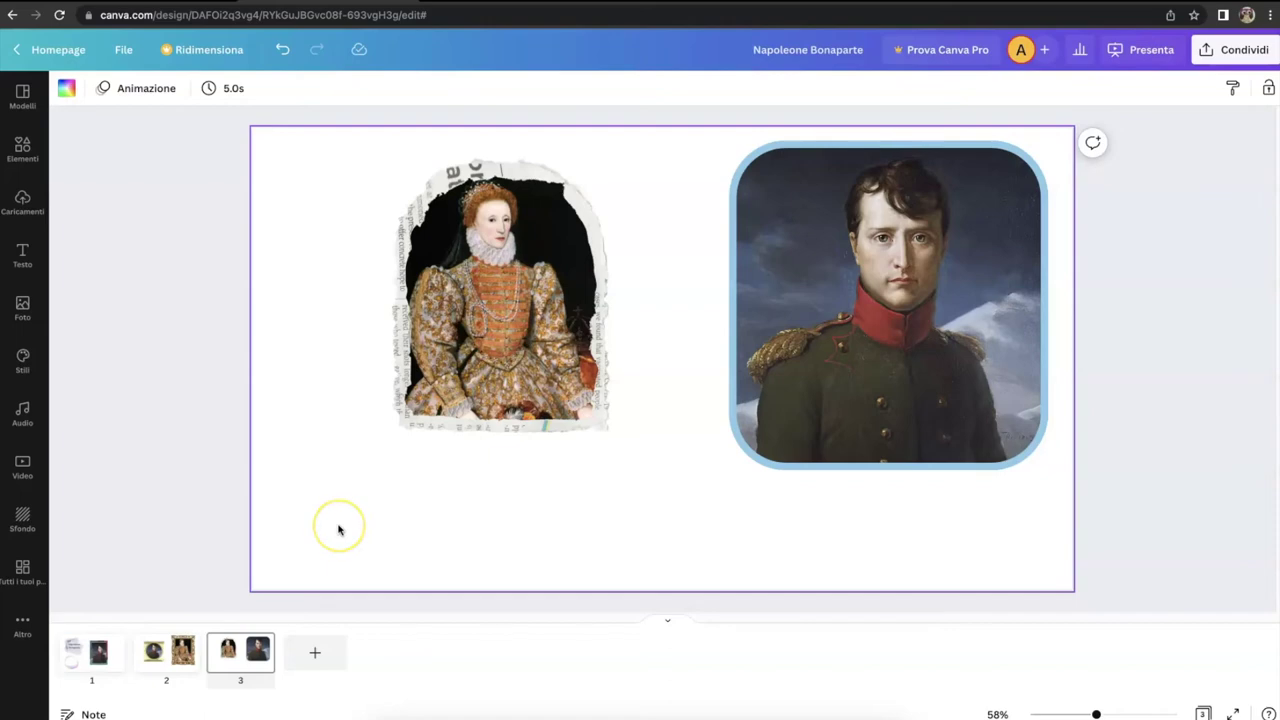
Find the spiky starburst frame split by jagged gaps among the "cornice" results and add it to the slide
{"action": "left_click", "coordinate": [22, 150]}
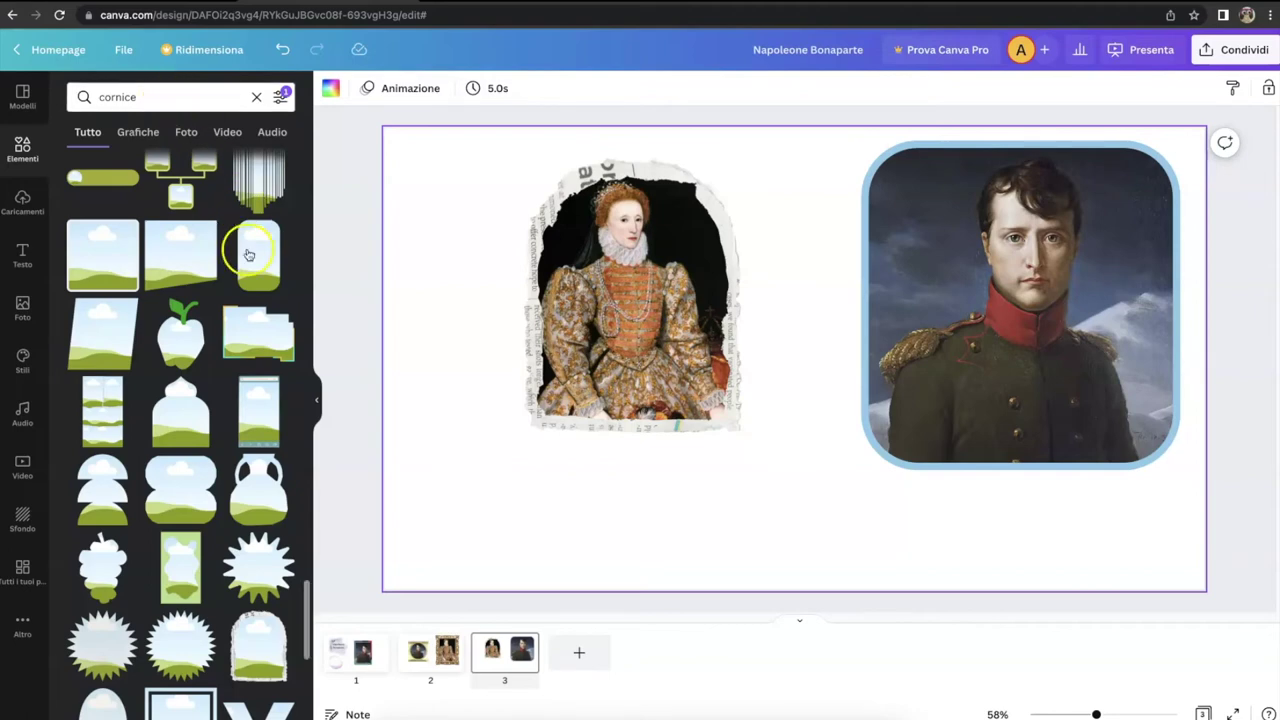
{"action": "scroll", "coordinate": [115, 503], "scroll_direction": "down", "scroll_amount": 3}
{"action": "scroll", "coordinate": [115, 503], "scroll_direction": "down", "scroll_amount": 3}
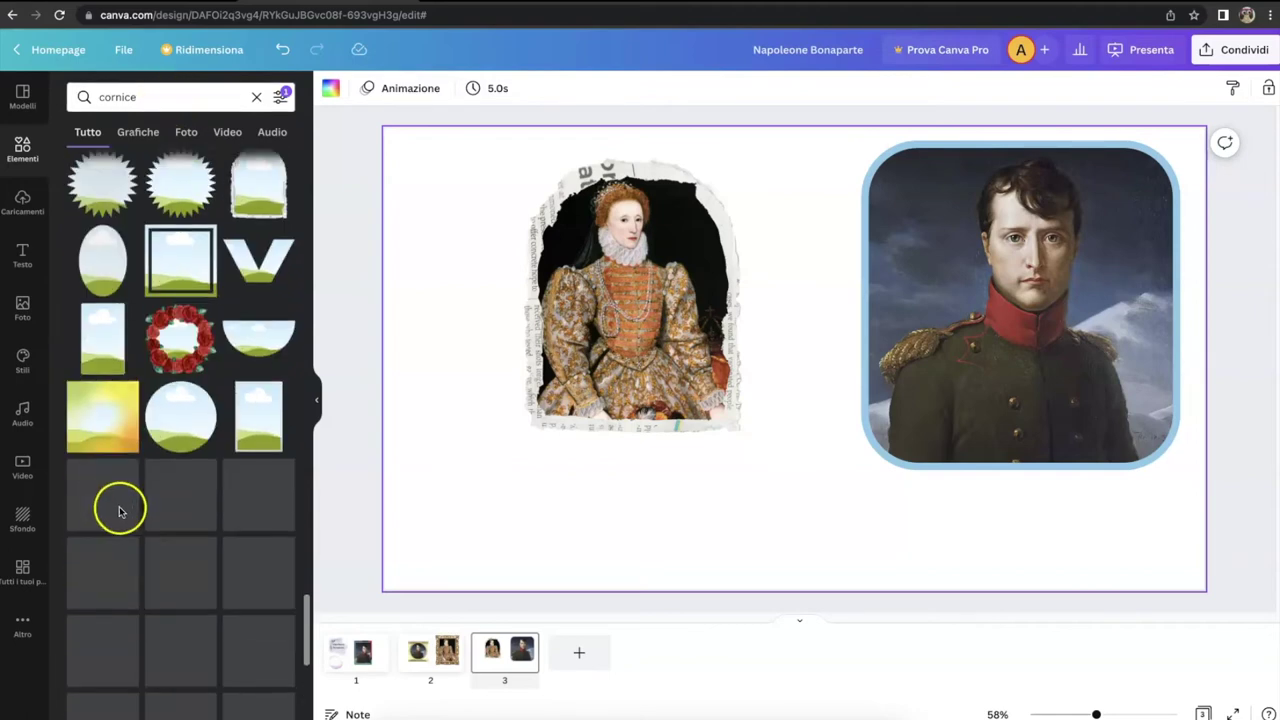
{"action": "scroll", "coordinate": [232, 620], "scroll_direction": "down", "scroll_amount": 3}
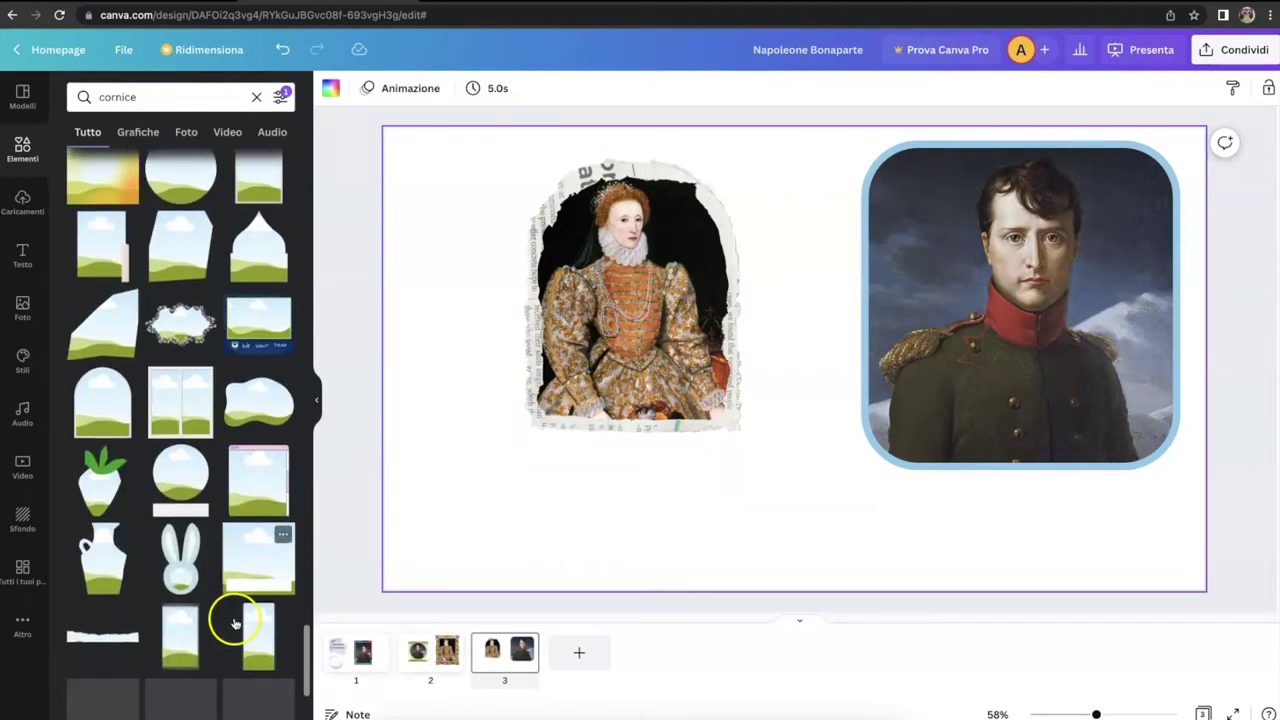
{"action": "scroll", "coordinate": [222, 622], "scroll_direction": "down", "scroll_amount": 3}
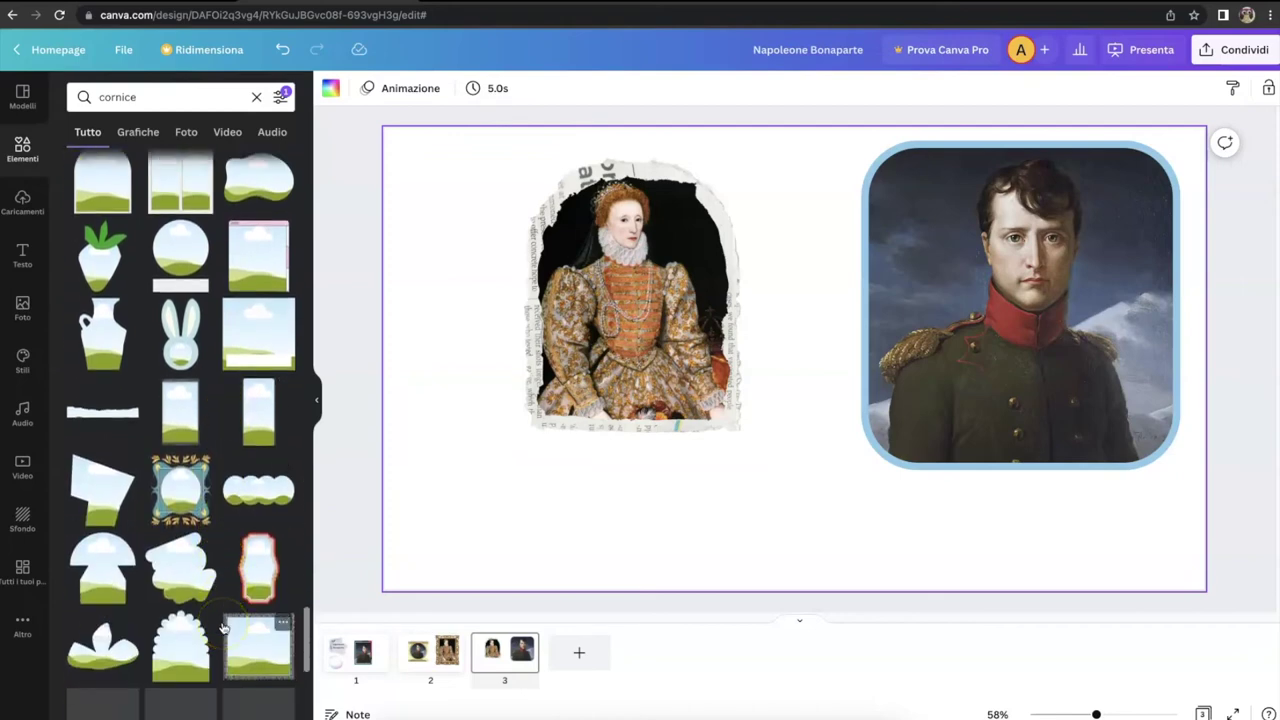
{"action": "scroll", "coordinate": [224, 627], "scroll_direction": "down", "scroll_amount": 2}
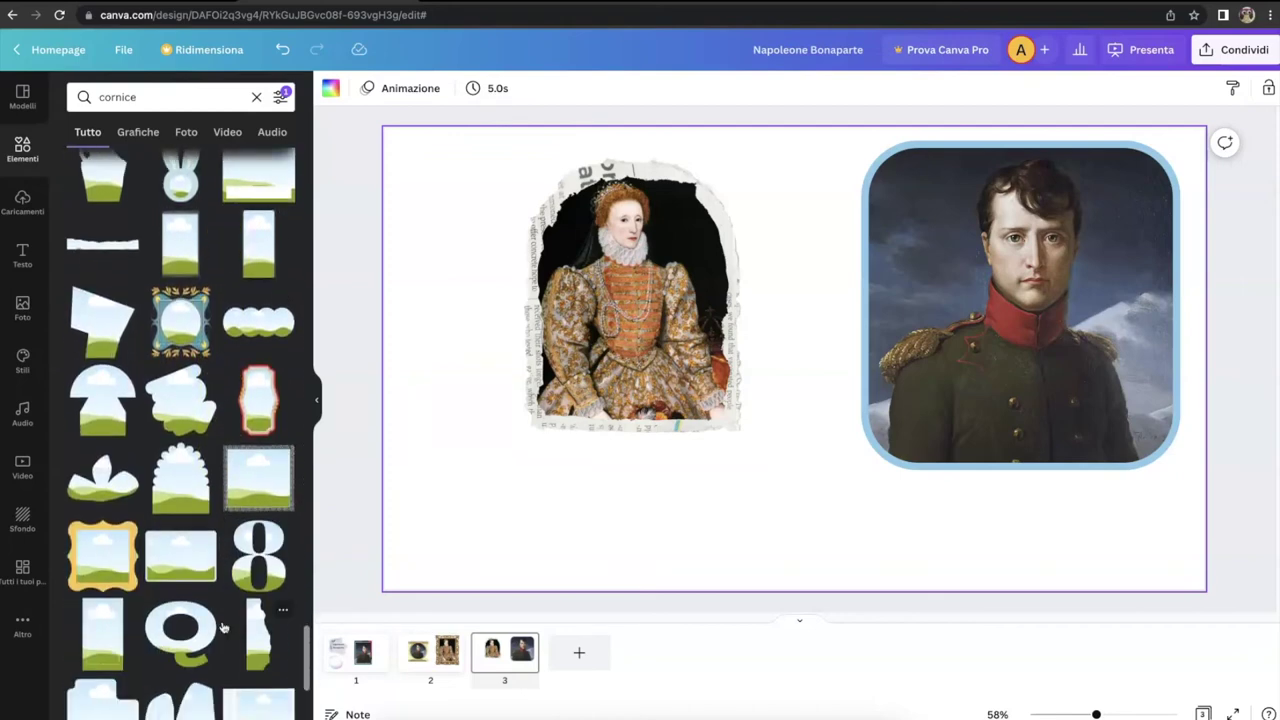
{"action": "scroll", "coordinate": [224, 627], "scroll_direction": "down", "scroll_amount": 3}
{"action": "left_click", "coordinate": [198, 648]}
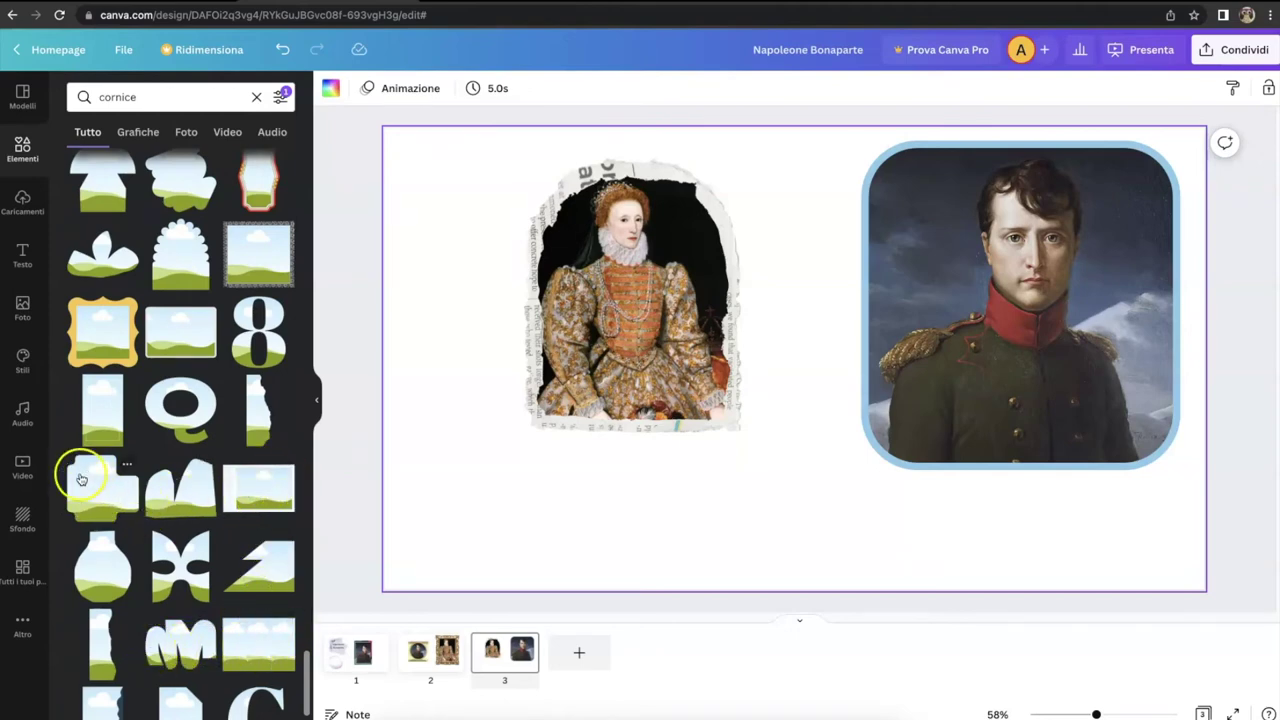
{"action": "scroll", "coordinate": [171, 586], "scroll_direction": "down", "scroll_amount": 5}
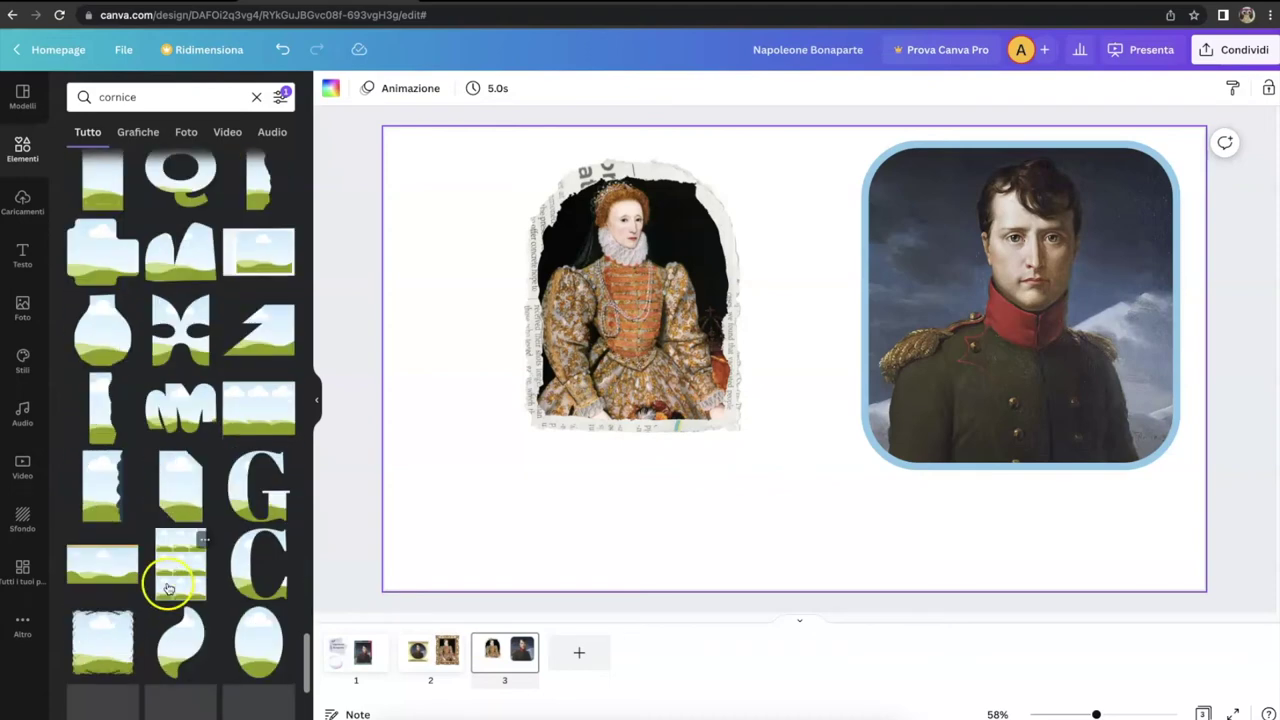
{"action": "scroll", "coordinate": [169, 590], "scroll_direction": "down", "scroll_amount": 1}
{"action": "scroll", "coordinate": [169, 589], "scroll_direction": "down", "scroll_amount": 4}
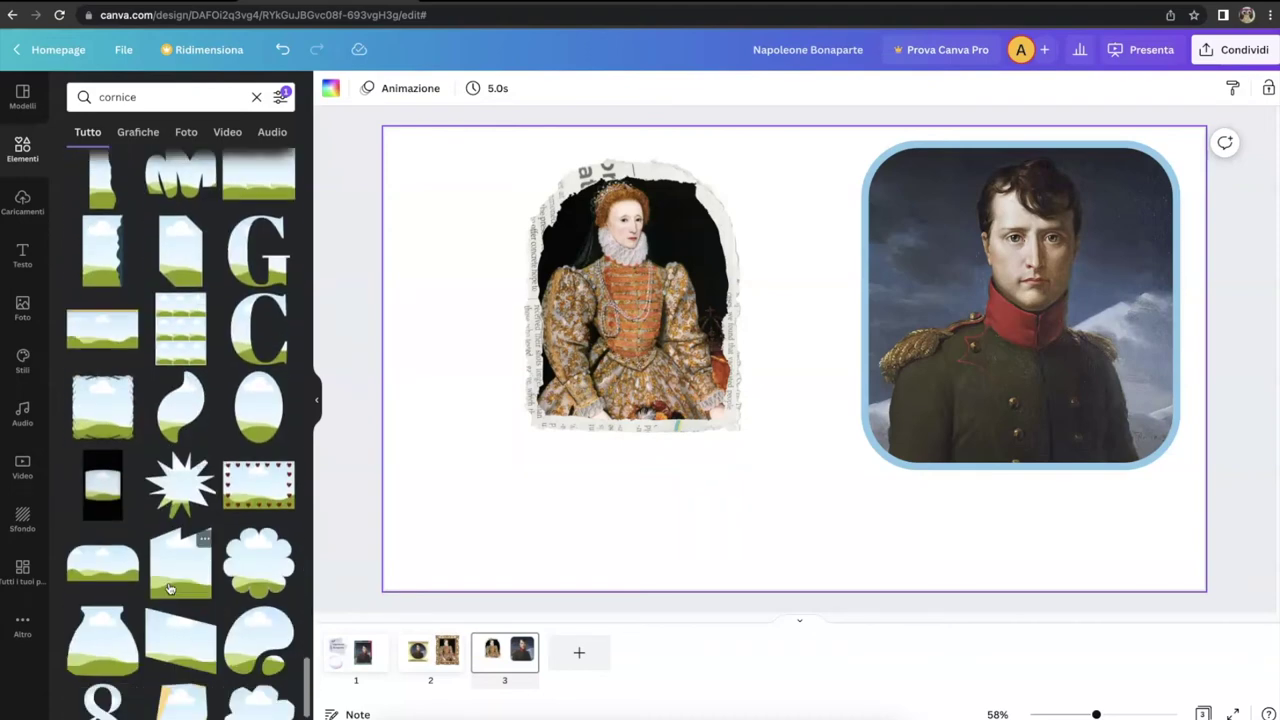
{"action": "scroll", "coordinate": [169, 589], "scroll_direction": "down", "scroll_amount": 3}
{"action": "scroll", "coordinate": [169, 589], "scroll_direction": "down", "scroll_amount": 6}
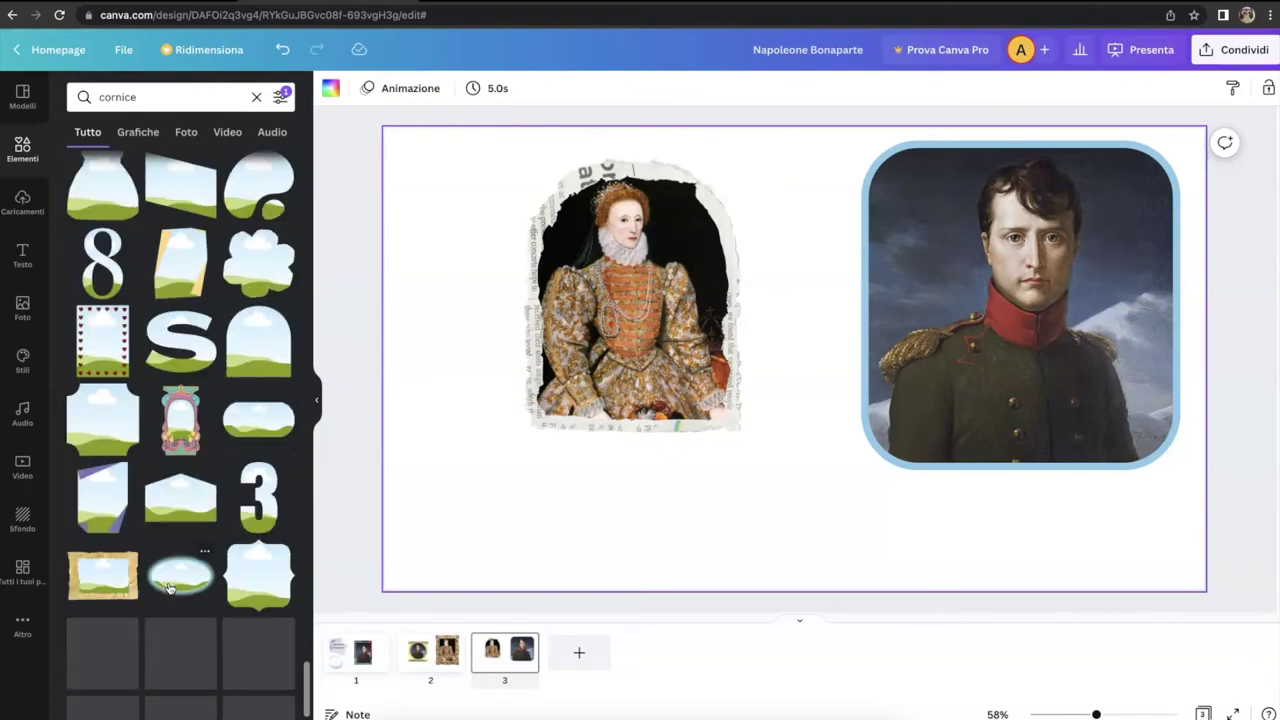
{"action": "scroll", "coordinate": [169, 589], "scroll_direction": "down", "scroll_amount": 2}
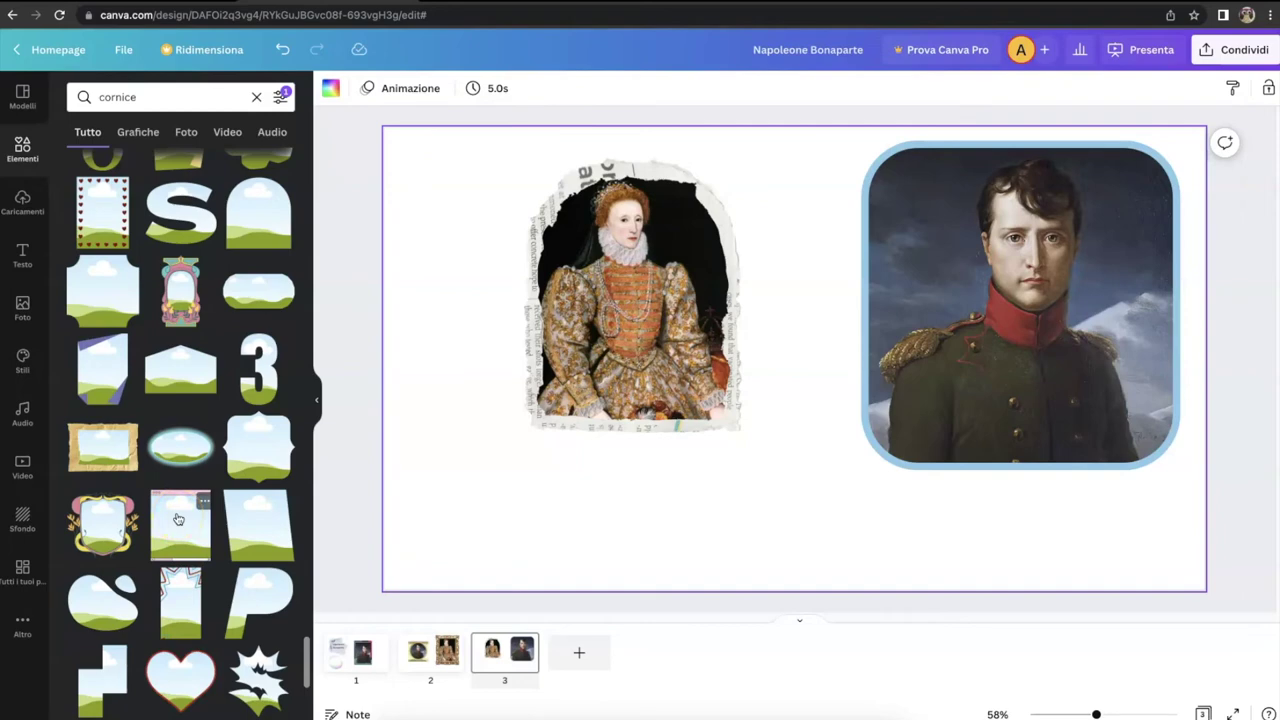
{"action": "scroll", "coordinate": [240, 575], "scroll_direction": "down", "scroll_amount": 7}
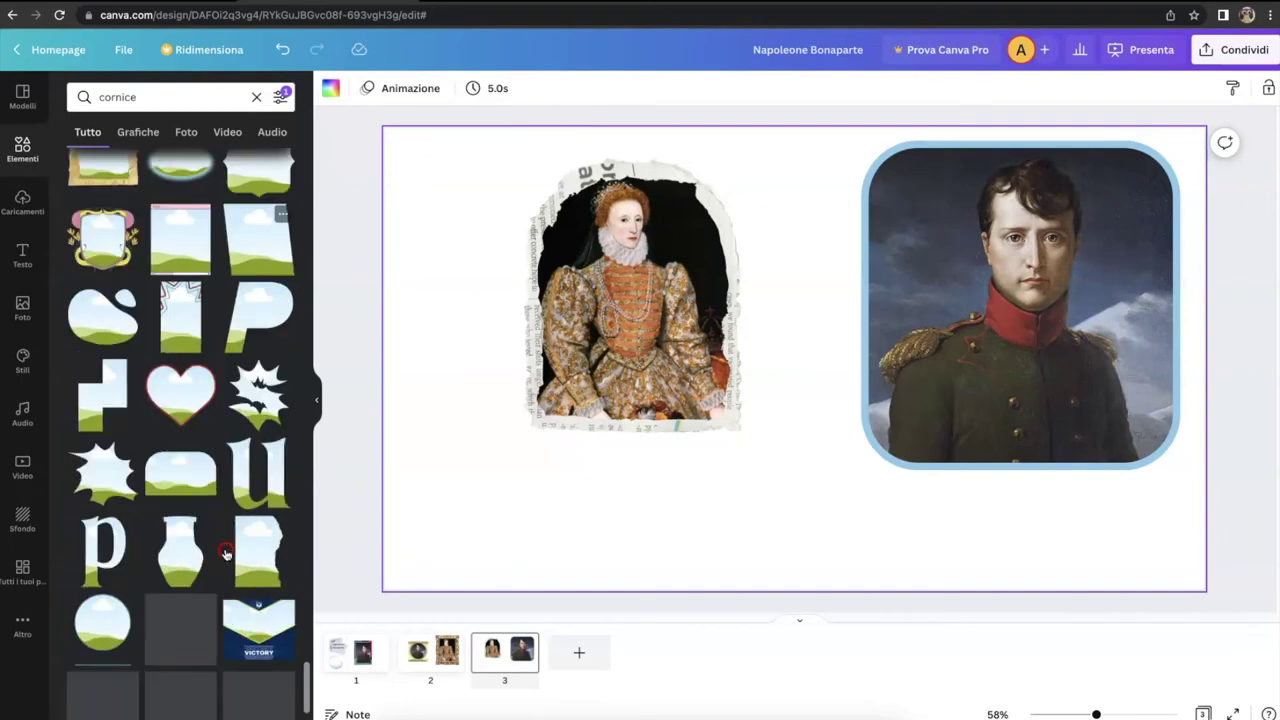
{"action": "left_click", "coordinate": [209, 556]}
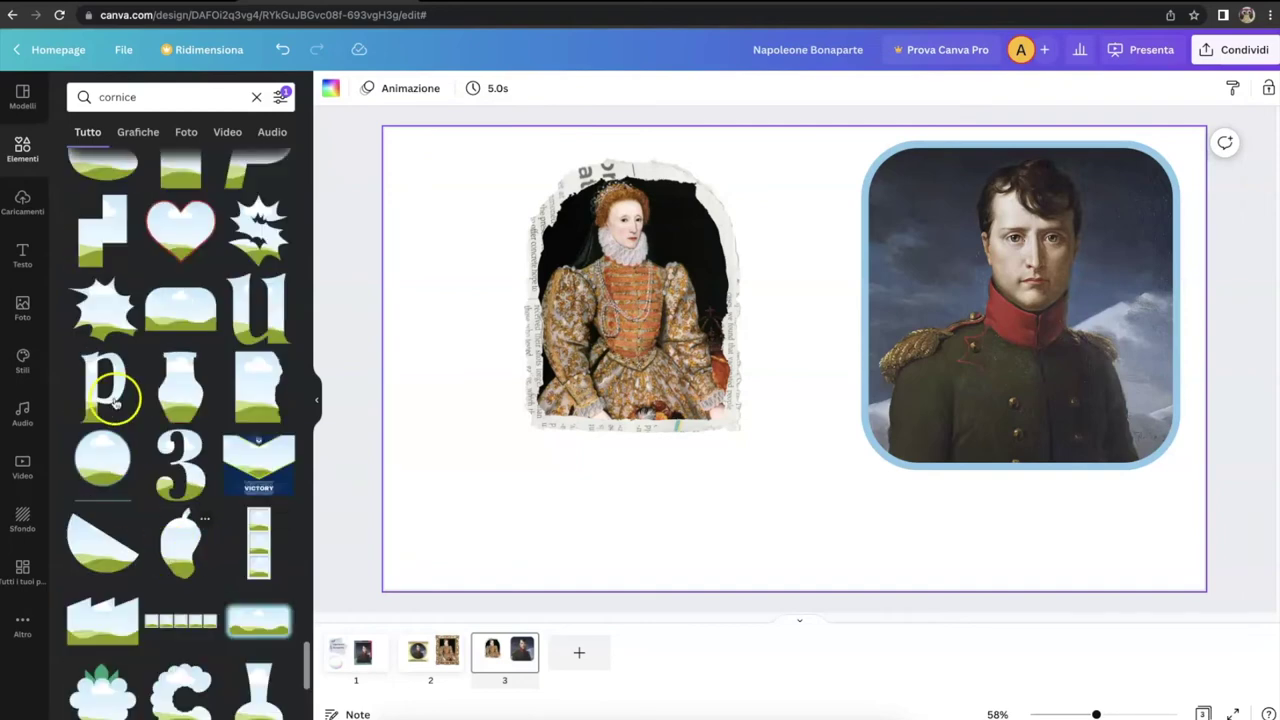
{"action": "left_click", "coordinate": [257, 258]}
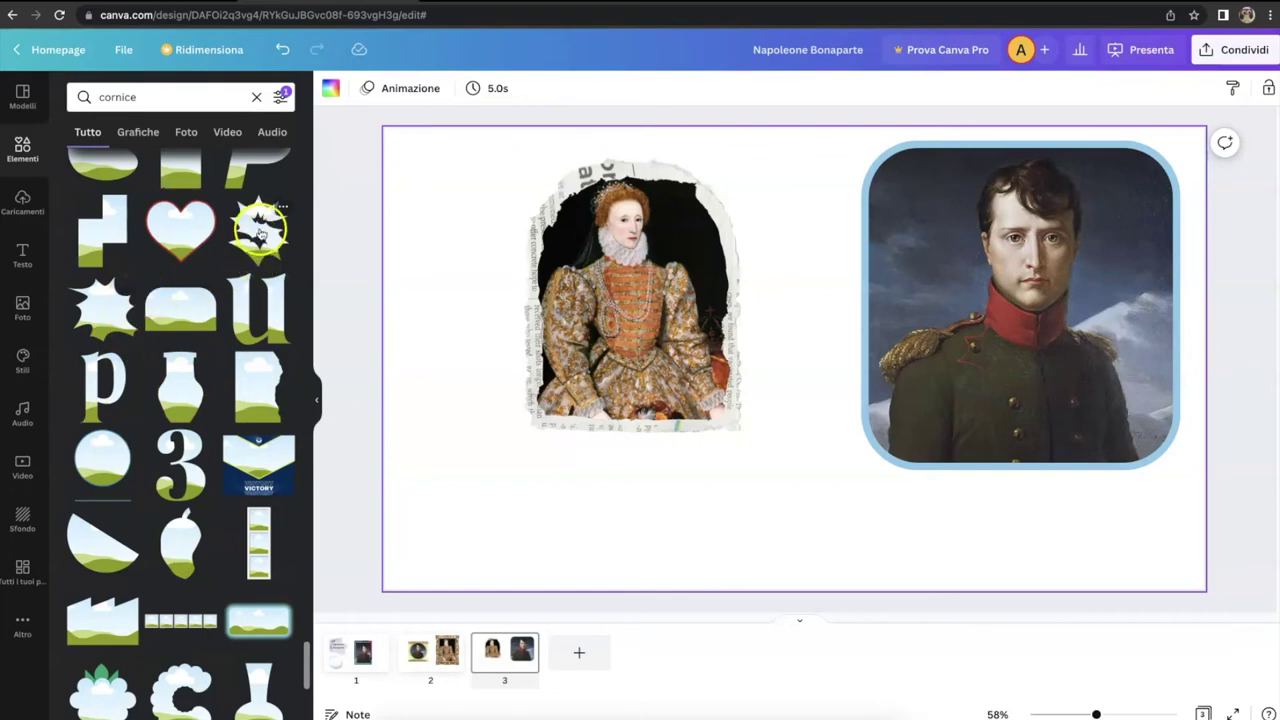
Move the spiky frame lower and the newspaper-framed woman to the slide's upper-left corner, and delete Napoleon with his rounded blue frame
{"action": "left_click_drag", "start_coordinate": [802, 355], "coordinate": [800, 458]}
{"action": "left_click", "coordinate": [610, 260]}
{"action": "left_click_drag", "start_coordinate": [610, 260], "coordinate": [478, 236]}
{"action": "left_click", "coordinate": [1077, 258]}
{"action": "key", "text": "Delete"}
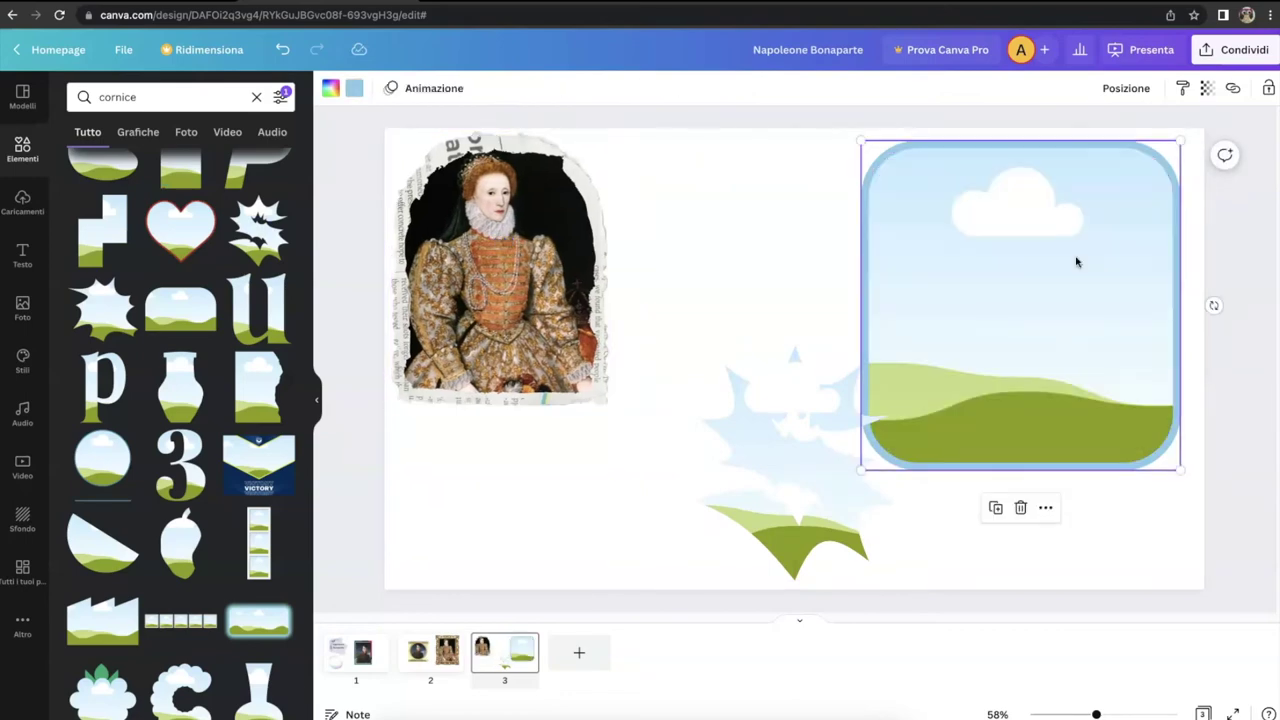
{"action": "key", "text": "Delete"}
Move the spiky frame up into the slide's right half and fill it with the recently used Napoleon portrait
{"action": "left_click", "coordinate": [894, 434]}
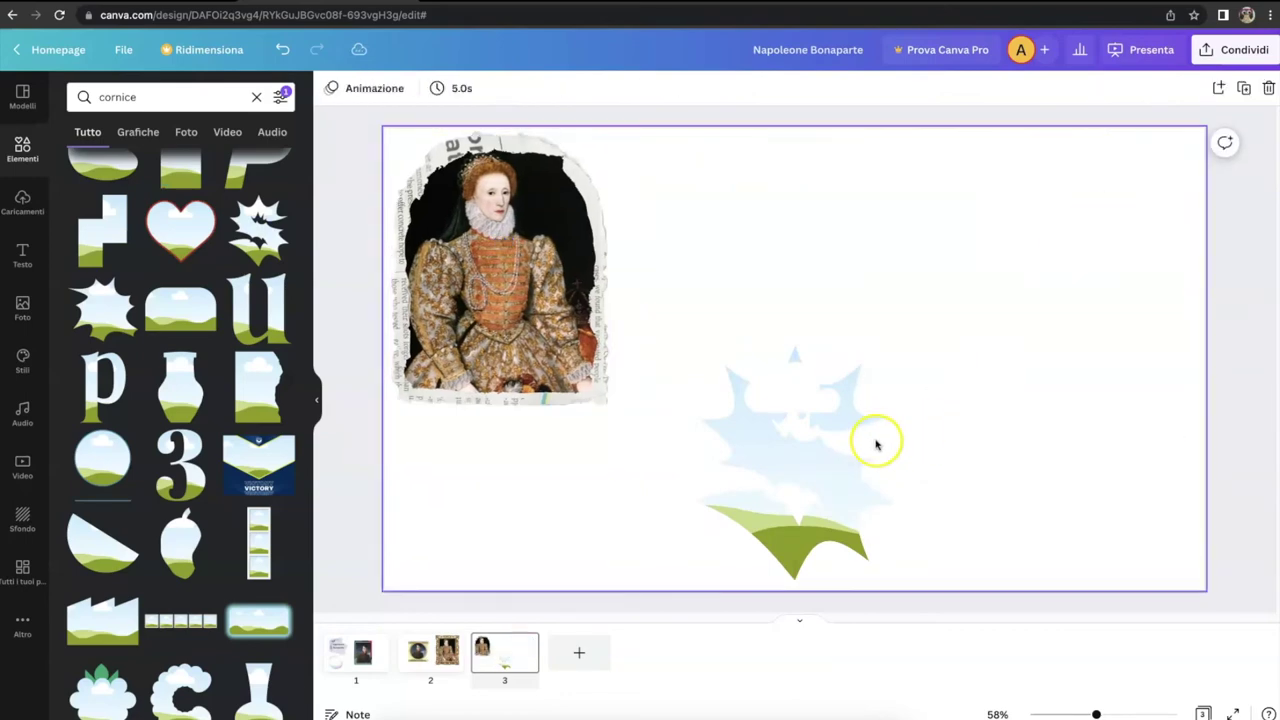
{"action": "left_click_drag", "start_coordinate": [820, 463], "coordinate": [911, 346]}
{"action": "left_click", "coordinate": [22, 145]}
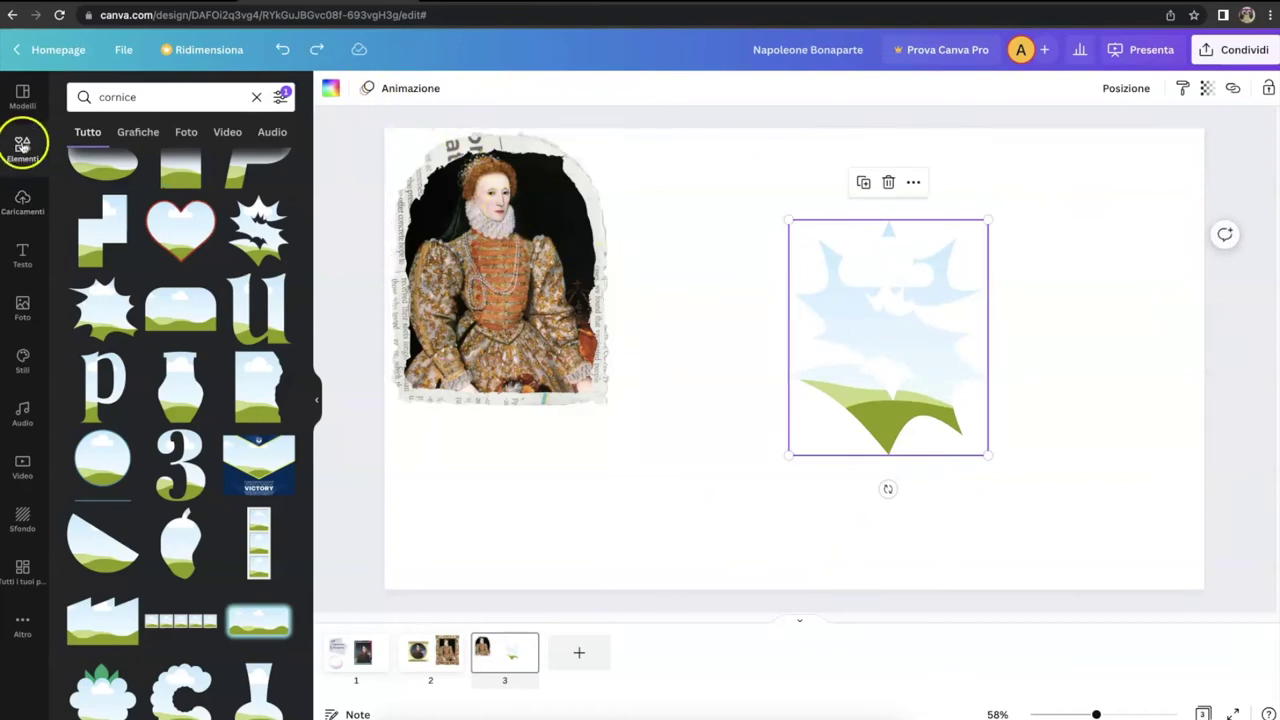
{"action": "left_click", "coordinate": [23, 306]}
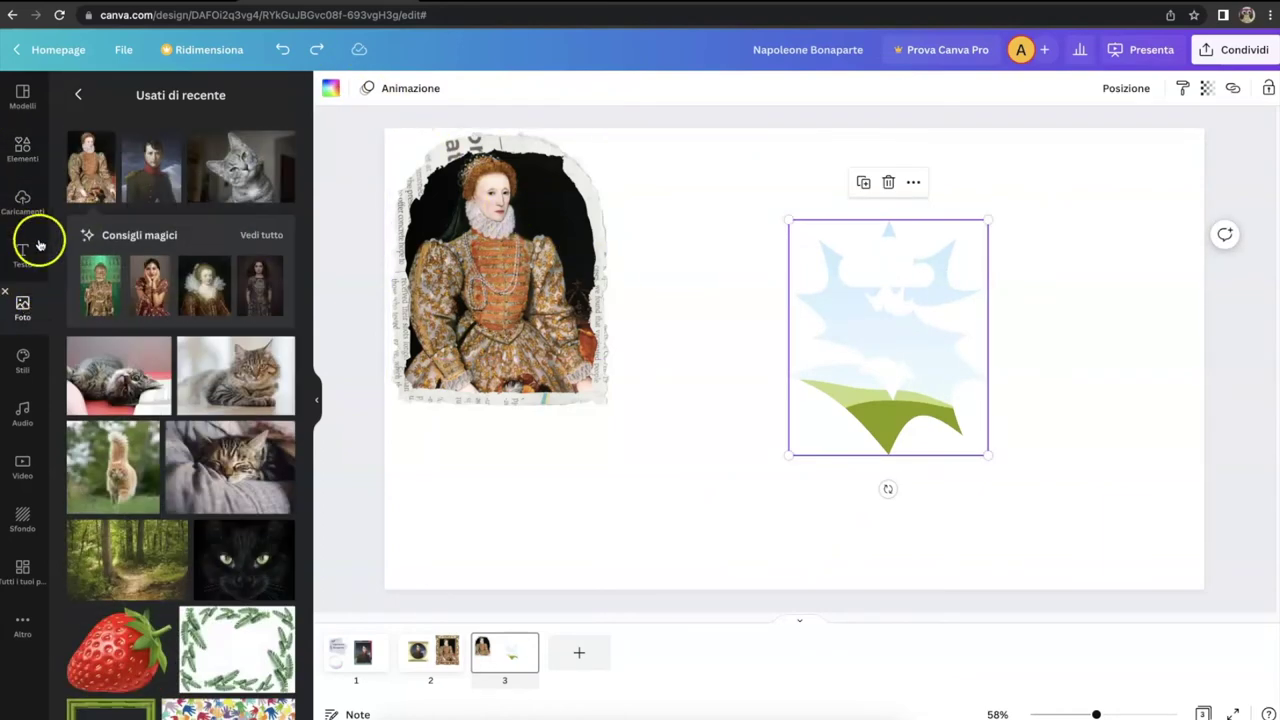
{"action": "left_click", "coordinate": [147, 168]}
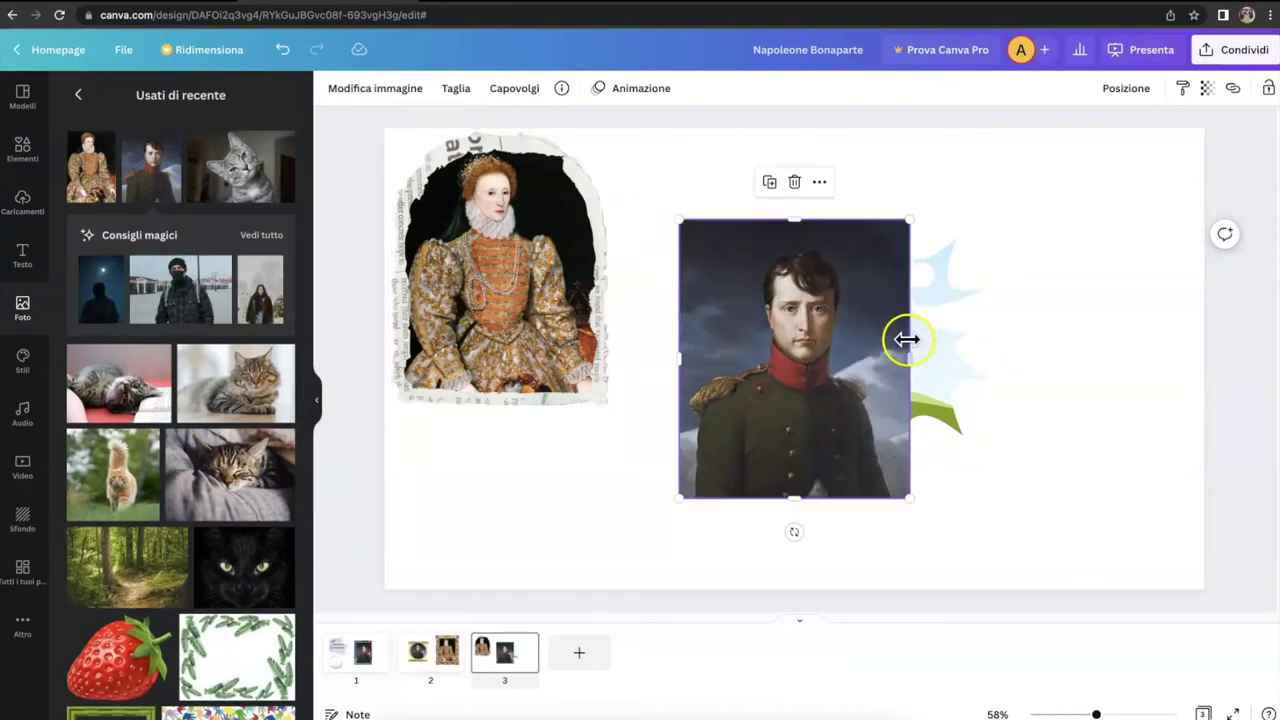
{"action": "left_click_drag", "start_coordinate": [809, 346], "coordinate": [897, 438]}
{"action": "left_click", "coordinate": [1055, 313]}
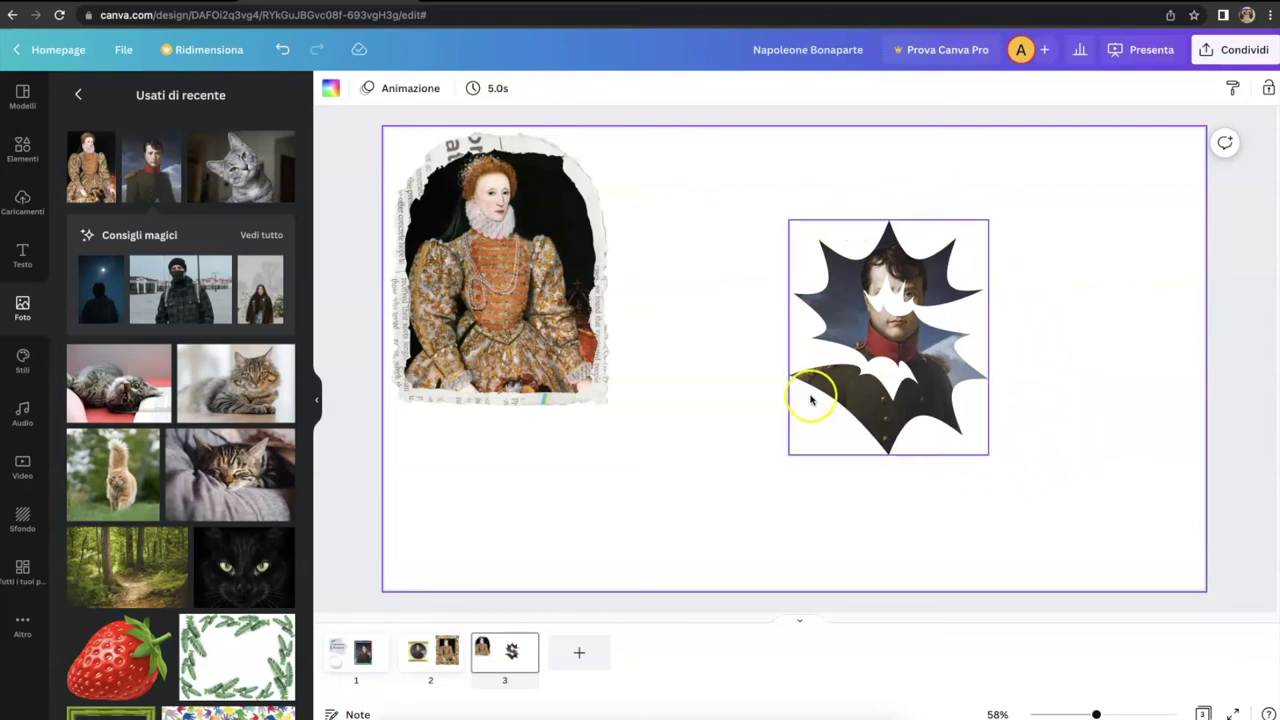
{"action": "left_click", "coordinate": [22, 150]}
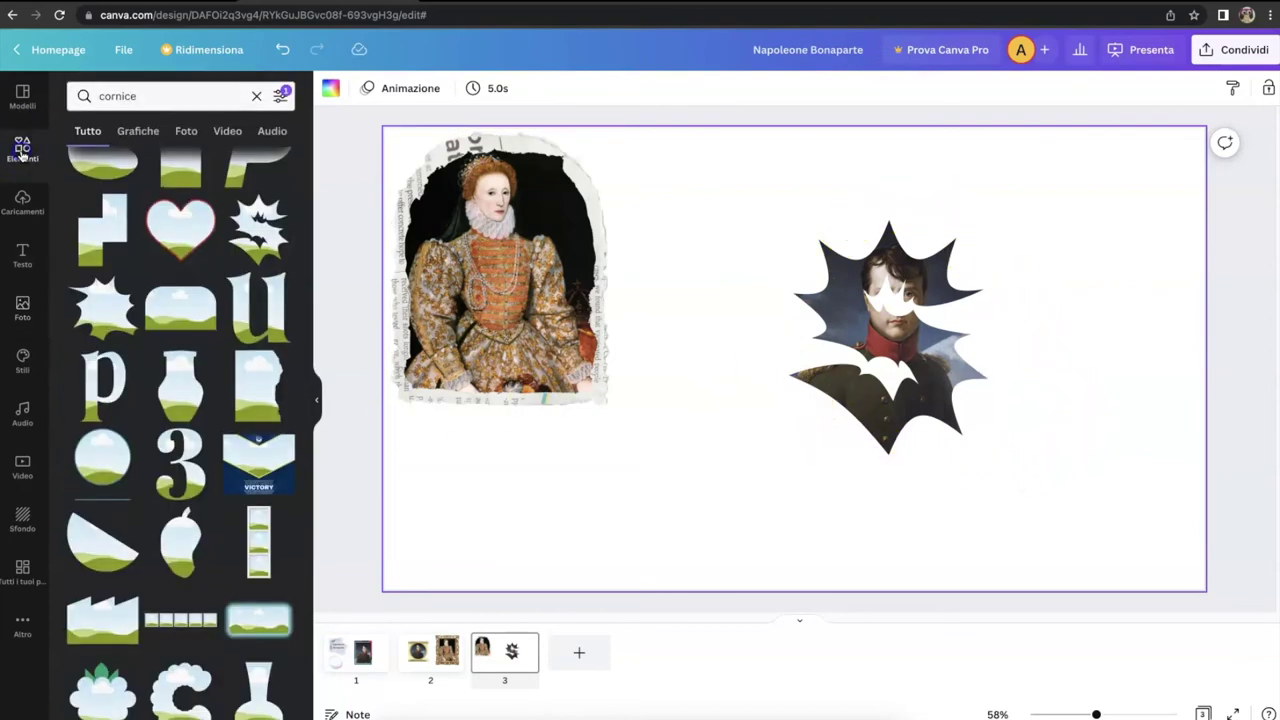
{"action": "scroll", "coordinate": [209, 386], "scroll_direction": "down", "scroll_amount": 5}
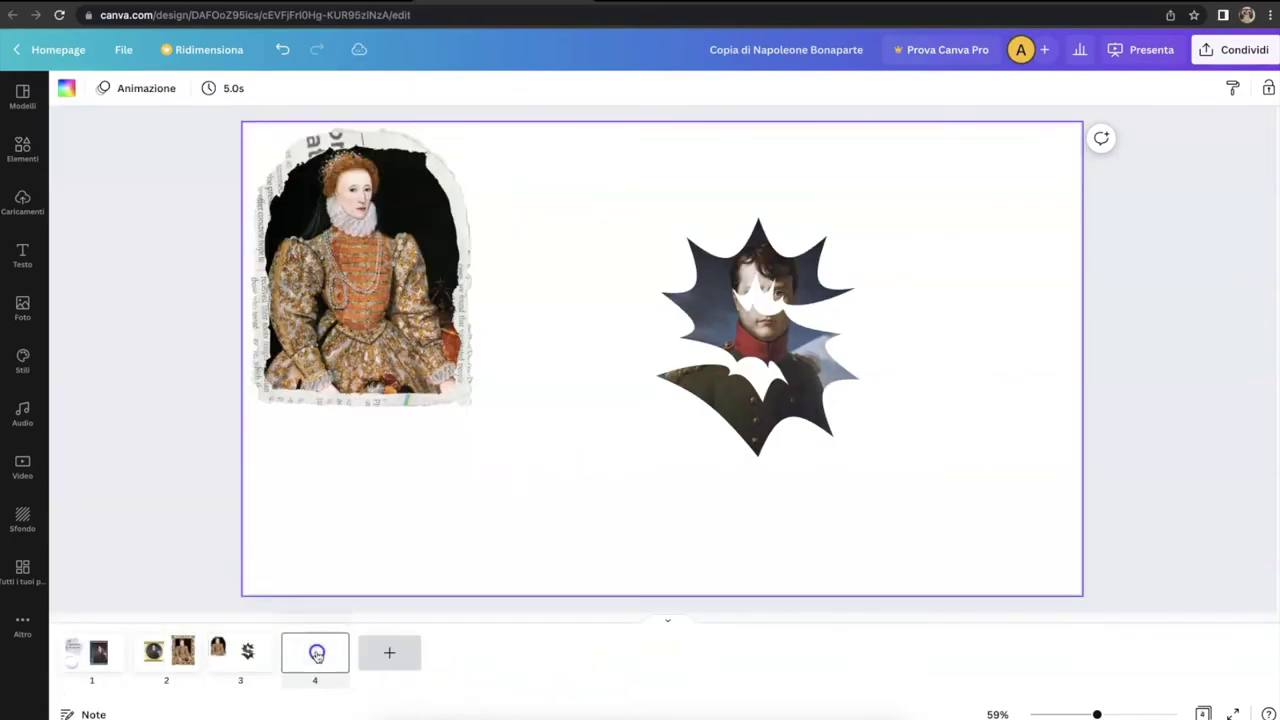
Add a blank fourth slide and search the elements for "finestra"
{"action": "left_click", "coordinate": [315, 652]}
{"action": "left_click", "coordinate": [22, 148]}
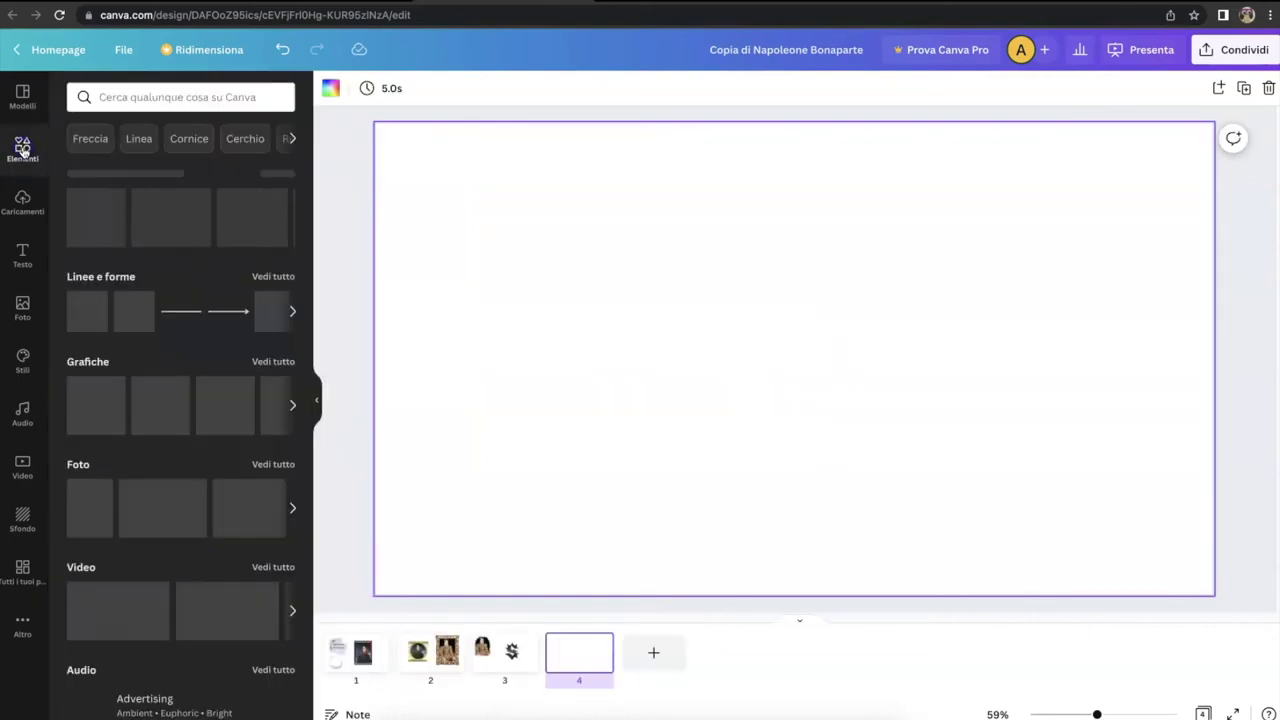
{"action": "left_click", "coordinate": [157, 94]}
{"action": "type", "text": "finestra"}
{"action": "key", "text": "Return"}
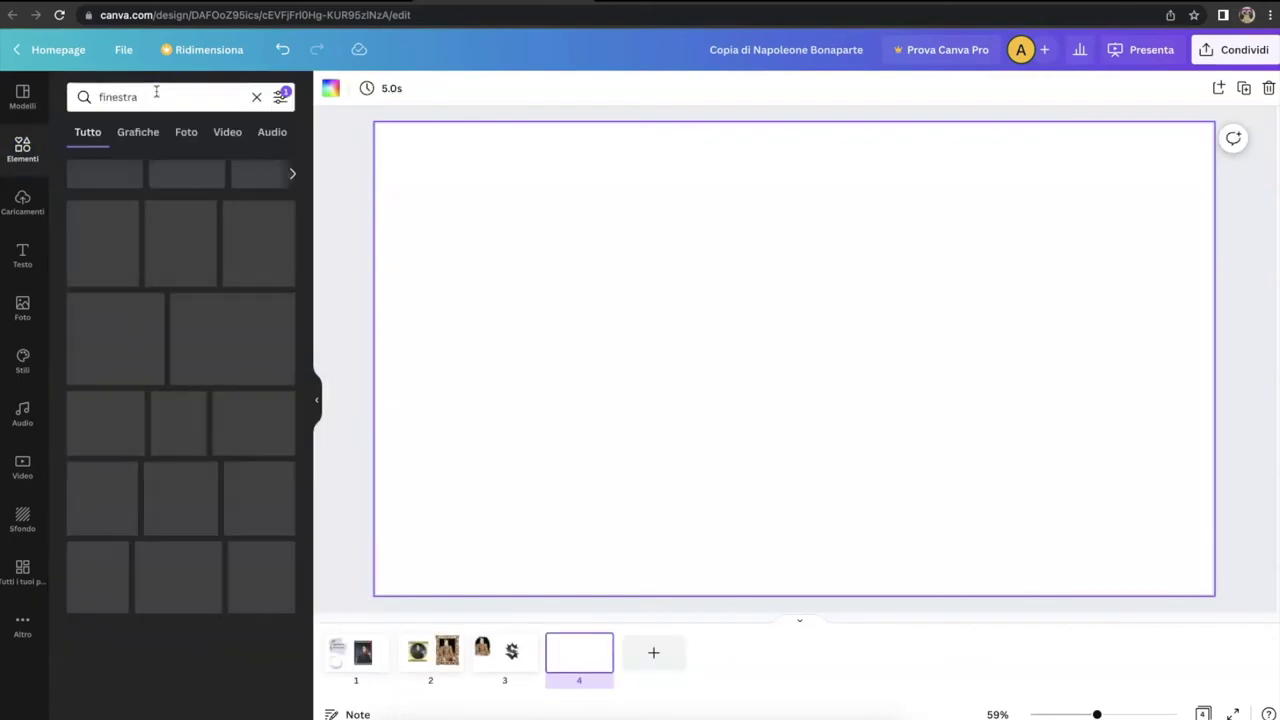
Narrow the window results to graphics and add the blue and gold arched window with open shutters
{"action": "left_click", "coordinate": [280, 96]}
{"action": "left_click", "coordinate": [148, 579]}
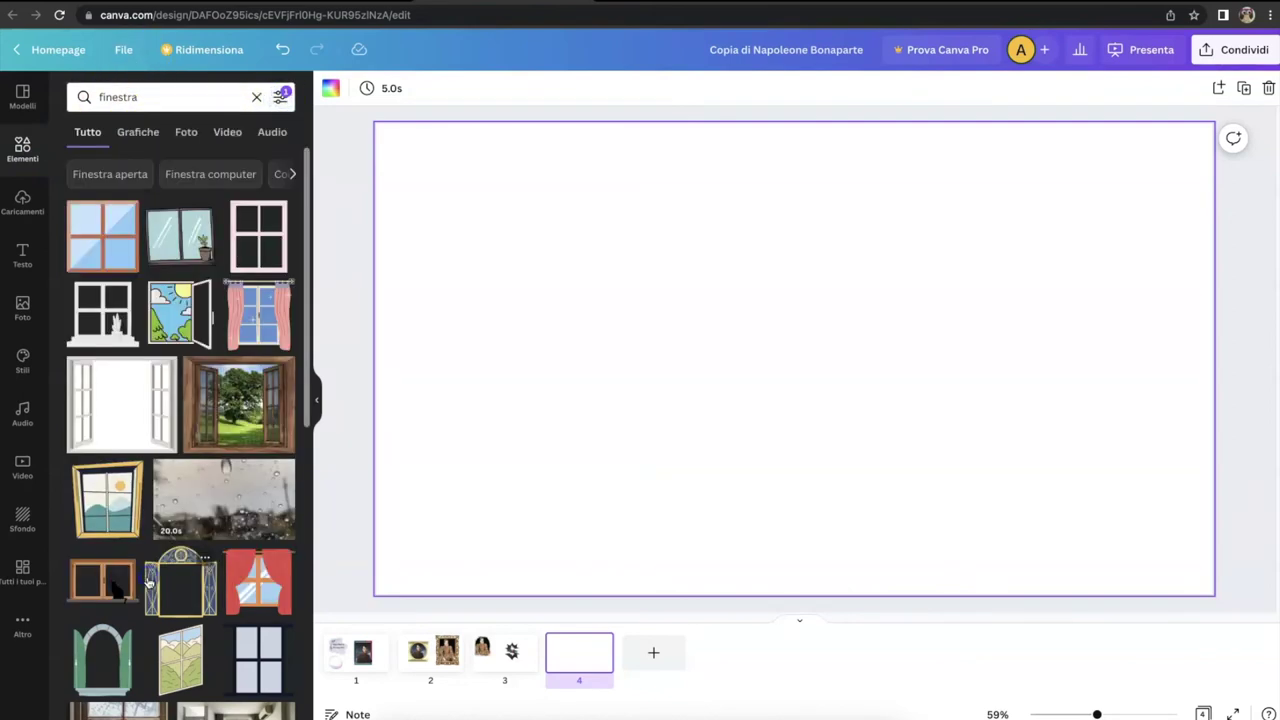
{"action": "left_click", "coordinate": [131, 134]}
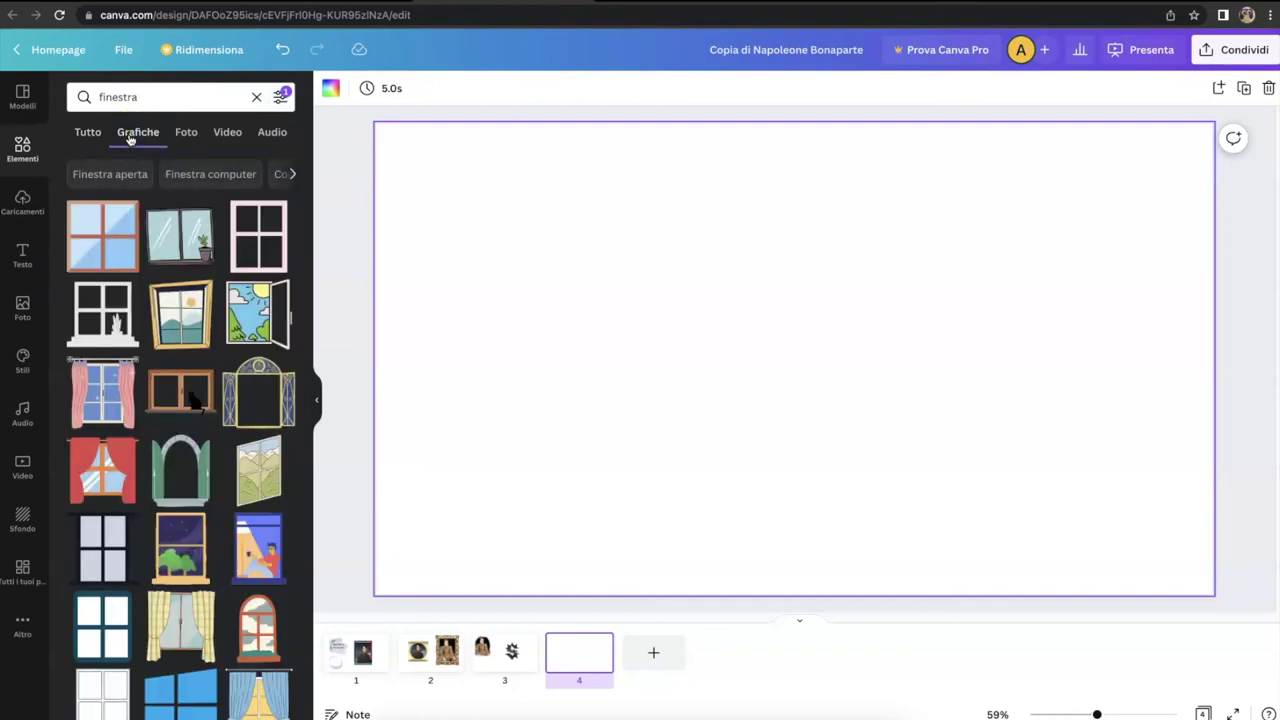
{"action": "left_click", "coordinate": [254, 398]}
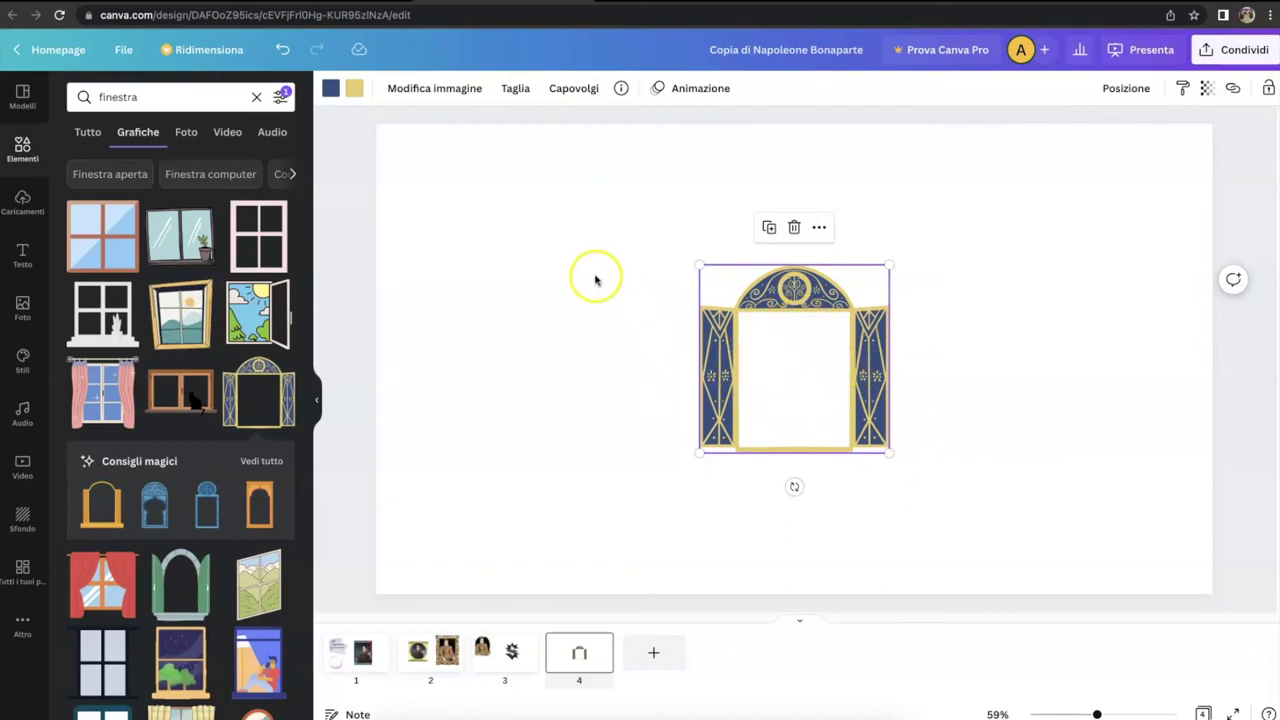
Search the elements for "cornici" and add the plain square photo frame with slightly uneven edges to the slide
{"action": "left_click", "coordinate": [255, 96]}
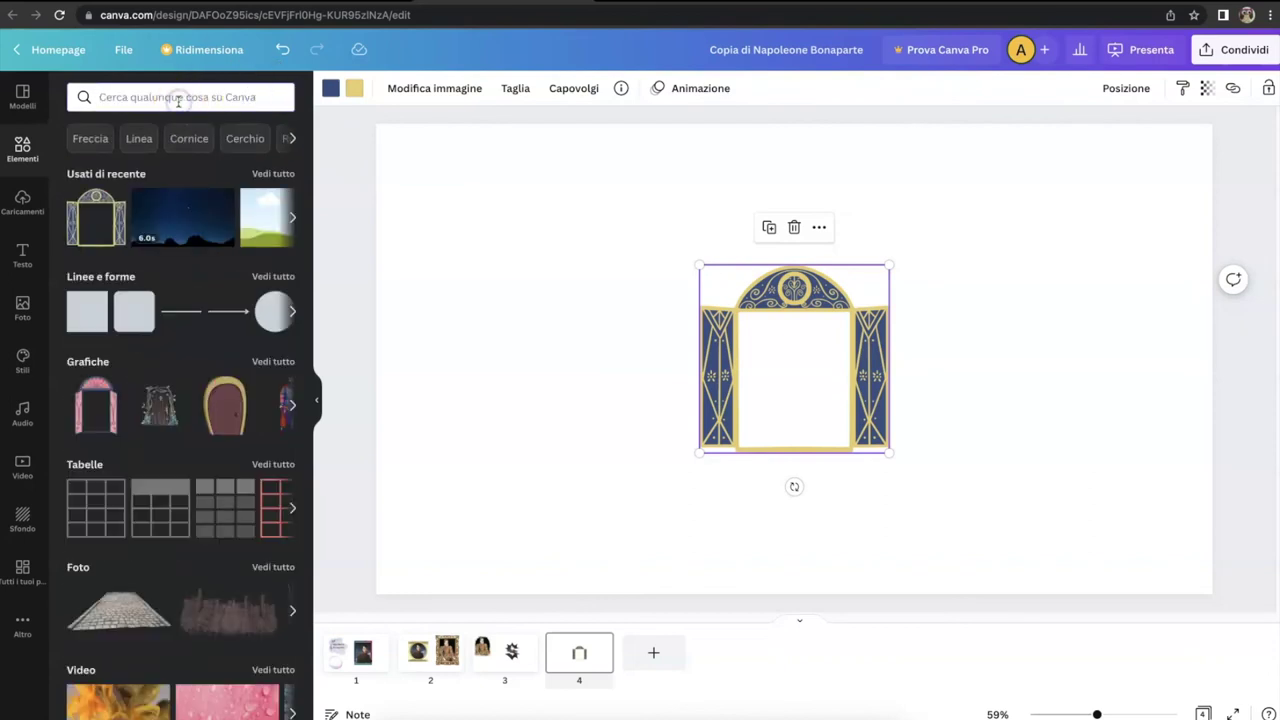
{"action": "type", "text": "cornici"}
{"action": "key", "text": "Return"}
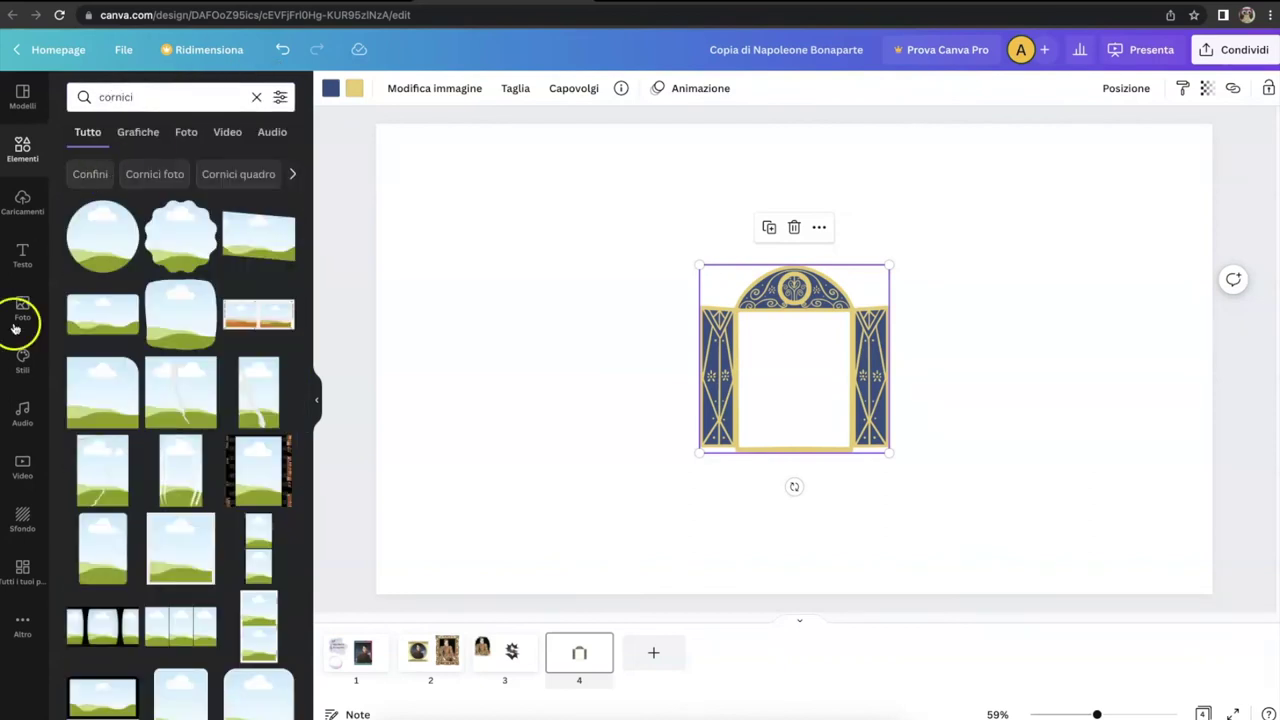
{"action": "scroll", "coordinate": [130, 530], "scroll_direction": "down", "scroll_amount": 5}
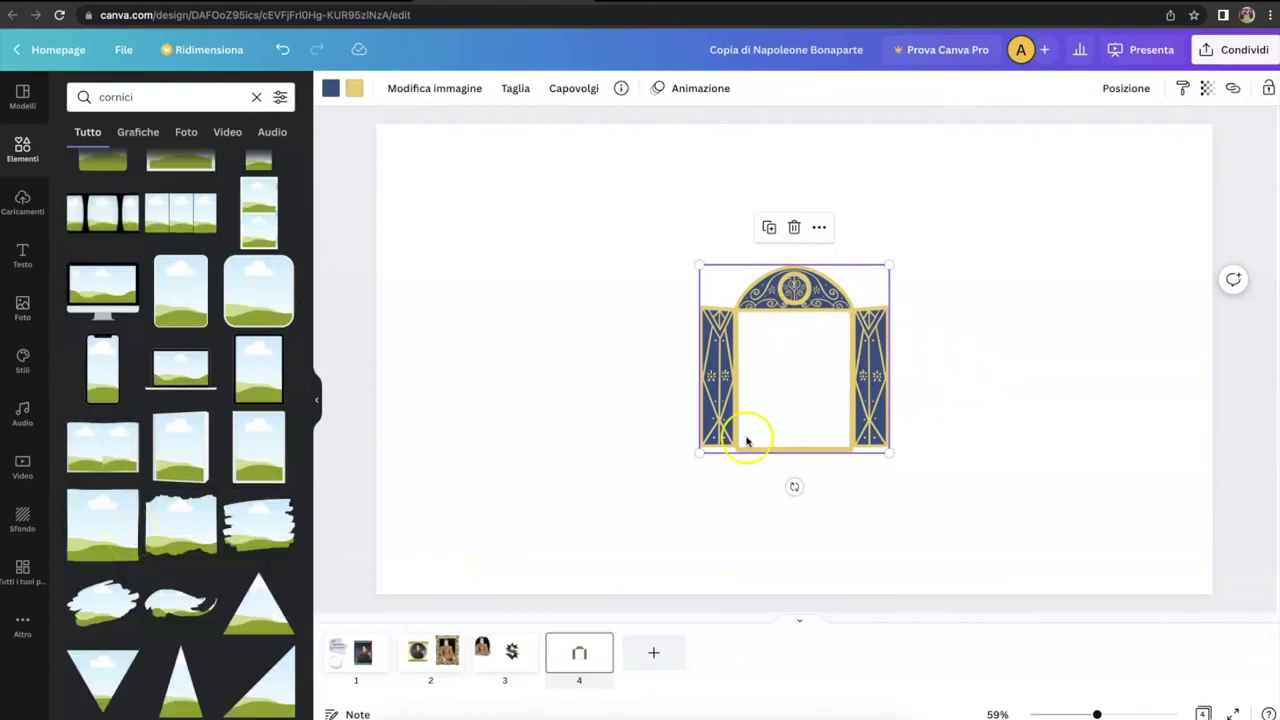
{"action": "left_click", "coordinate": [103, 530]}
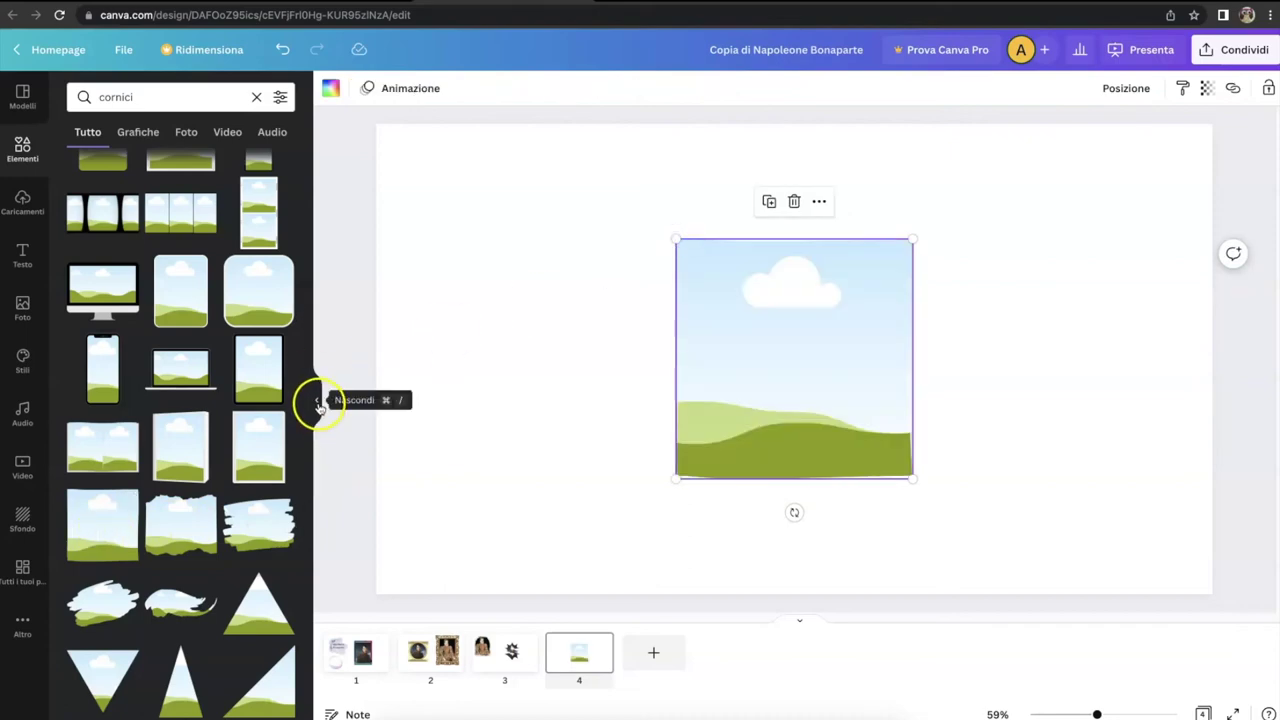
Shrink the square frame, enlarge the blue and gold window, and align the two so the frame fills the window opening
{"action": "left_click", "coordinate": [316, 400]}
{"action": "left_click_drag", "start_coordinate": [543, 239], "coordinate": [614, 311]}
{"action": "left_click", "coordinate": [669, 305]}
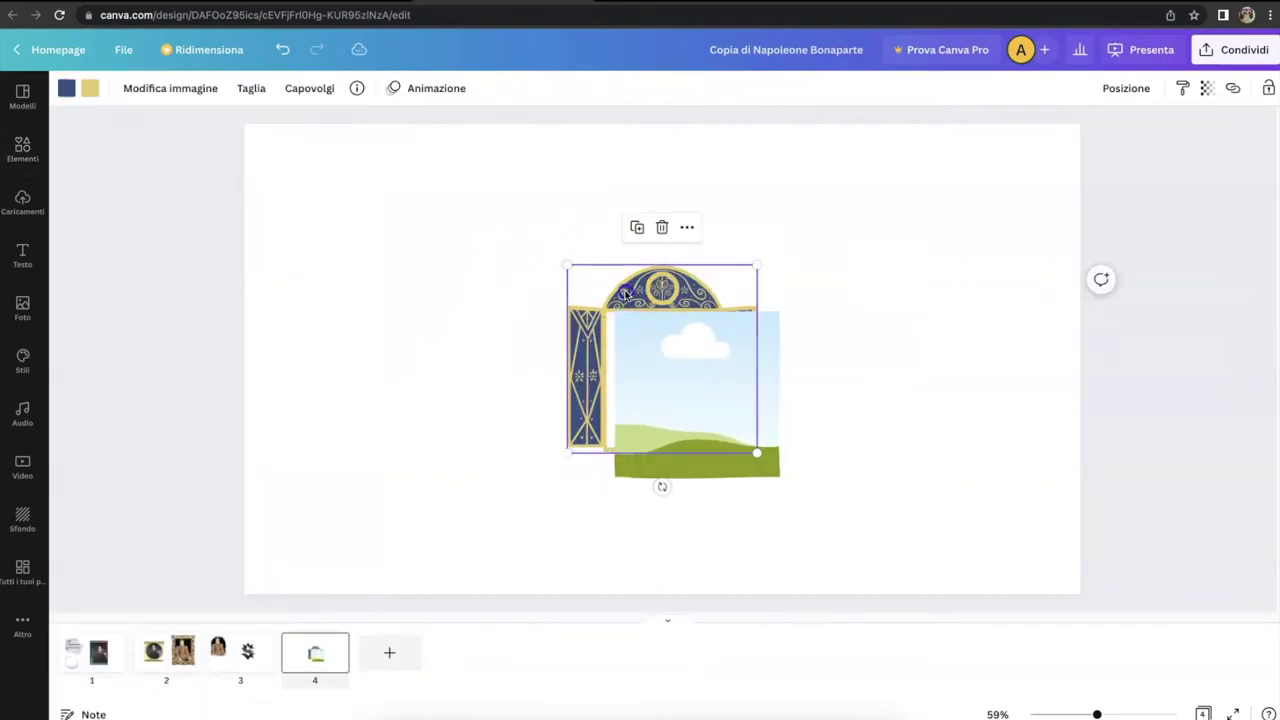
{"action": "left_click_drag", "start_coordinate": [561, 262], "coordinate": [529, 234]}
{"action": "left_click_drag", "start_coordinate": [632, 371], "coordinate": [641, 359]}
{"action": "left_click", "coordinate": [560, 275]}
{"action": "left_click_drag", "start_coordinate": [528, 231], "coordinate": [500, 197]}
{"action": "left_click_drag", "start_coordinate": [594, 337], "coordinate": [582, 326]}
{"action": "left_click_drag", "start_coordinate": [709, 443], "coordinate": [726, 449]}
{"action": "left_click_drag", "start_coordinate": [649, 343], "coordinate": [642, 342]}
{"action": "left_click", "coordinate": [729, 279]}
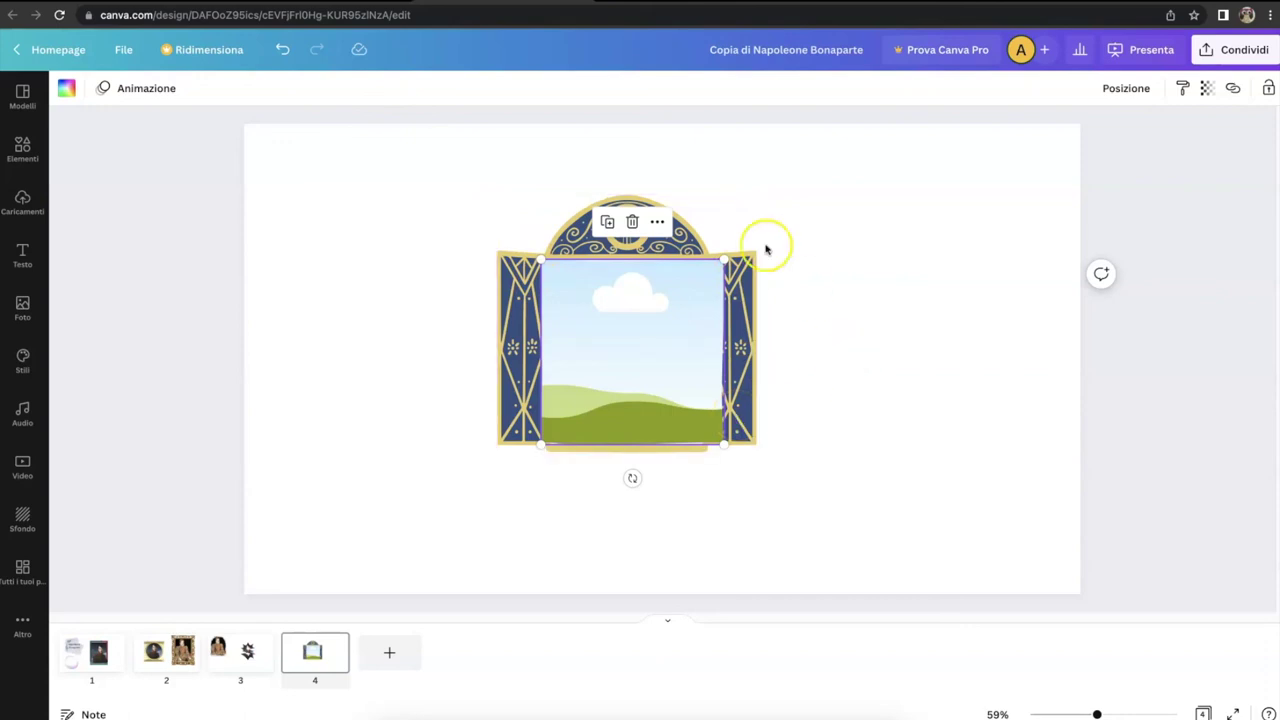
Search the elements for "cielo stellato" and limit the results to videos
{"action": "left_click", "coordinate": [22, 148]}
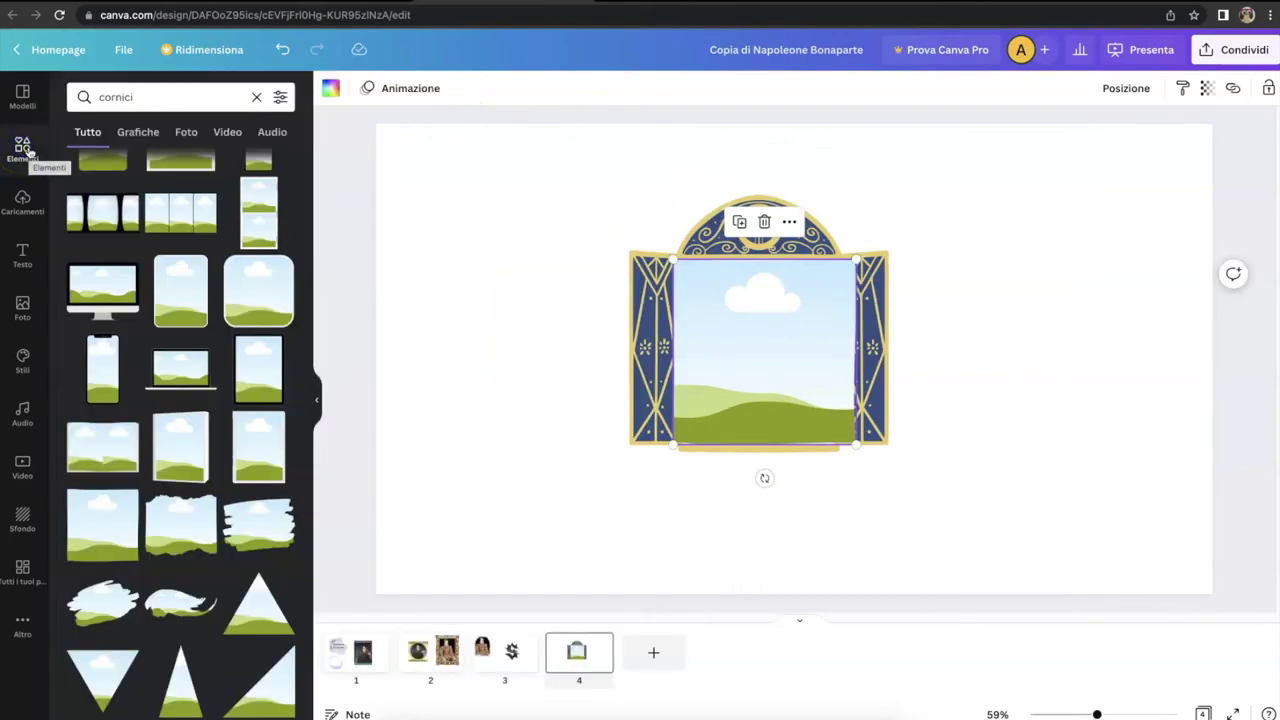
{"action": "left_click", "coordinate": [259, 100]}
{"action": "type", "text": "cielo stellato"}
{"action": "key", "text": "Return"}
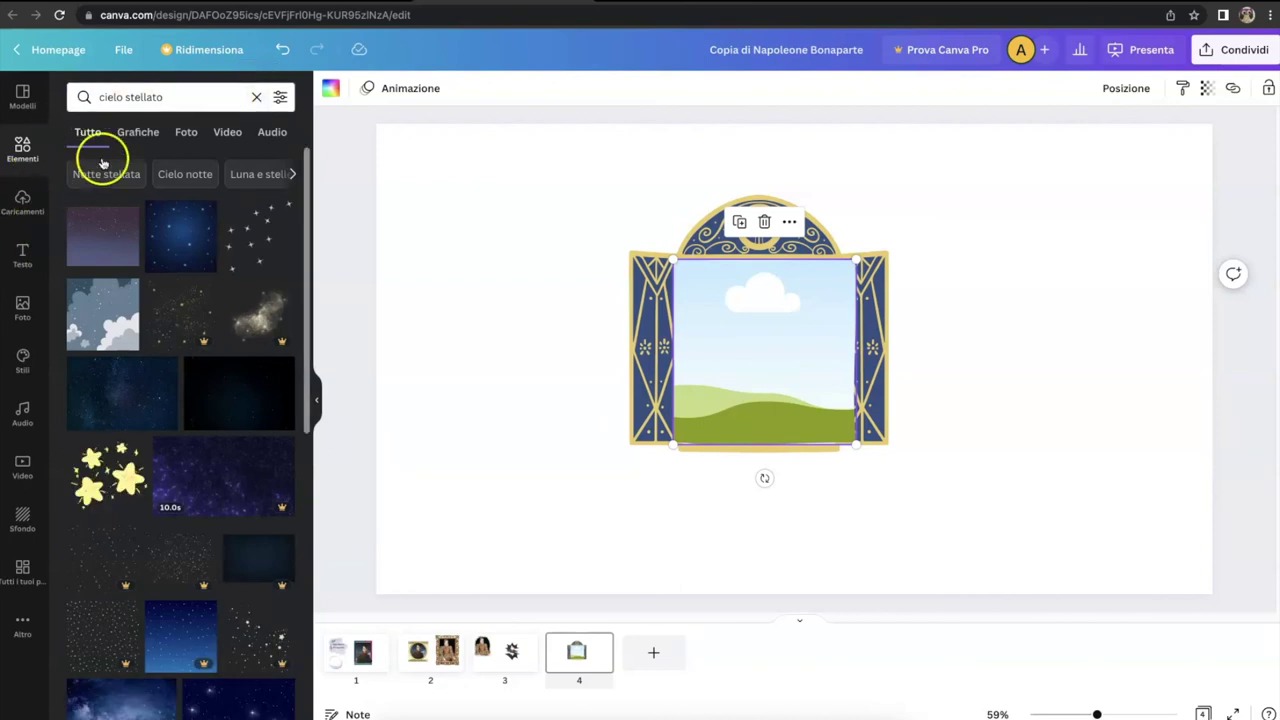
{"action": "left_click", "coordinate": [227, 133]}
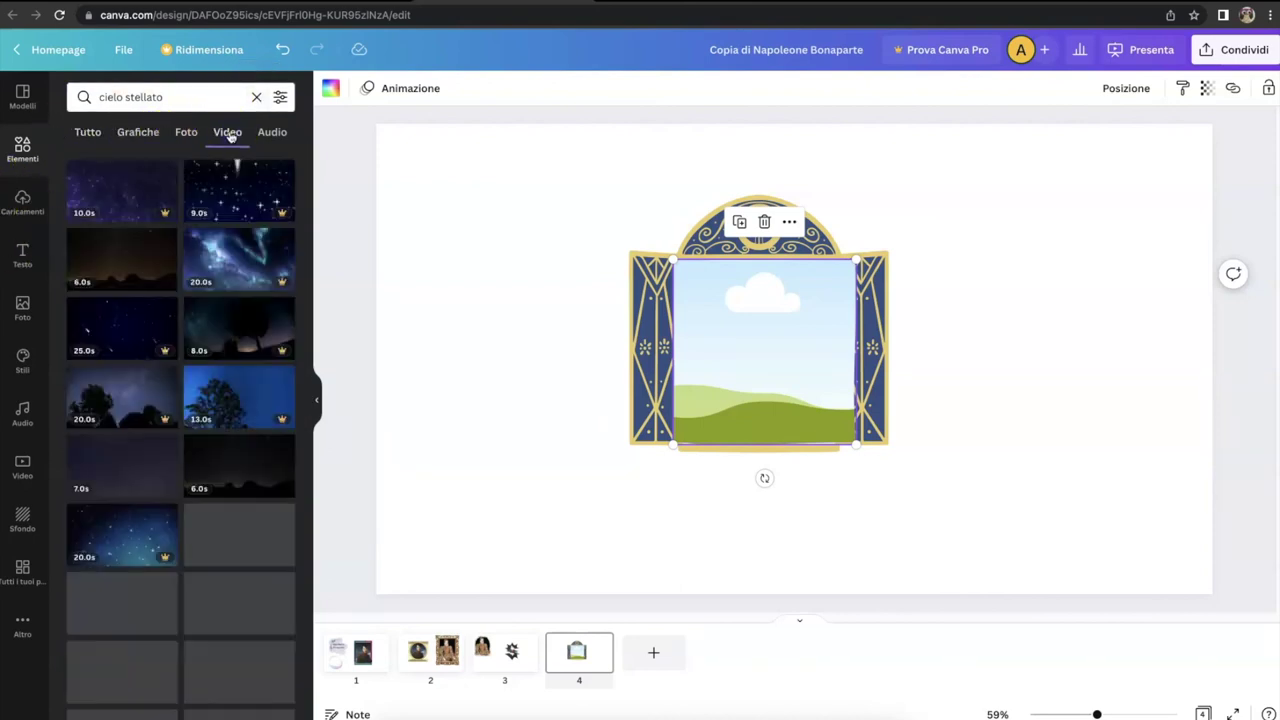
Limit the video results to free ones and add the 6-second blue starry-sky video with dark hills to the slide
{"action": "left_click", "coordinate": [280, 97]}
{"action": "left_click", "coordinate": [94, 524]}
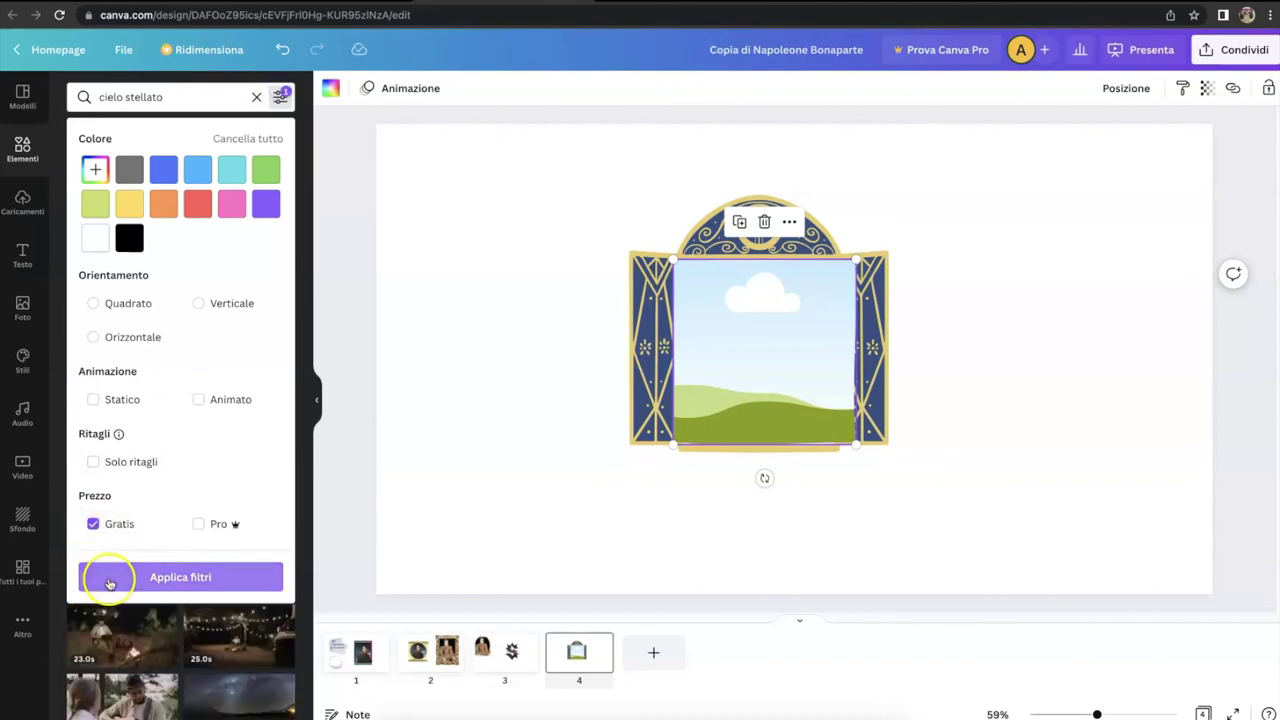
{"action": "left_click", "coordinate": [110, 578]}
{"action": "left_click", "coordinate": [122, 565]}
Shrink the starry-sky video and drop it into the square frame inside the window
{"action": "left_click_drag", "start_coordinate": [457, 243], "coordinate": [728, 371]}
{"action": "left_click_drag", "start_coordinate": [1123, 337], "coordinate": [1014, 398]}
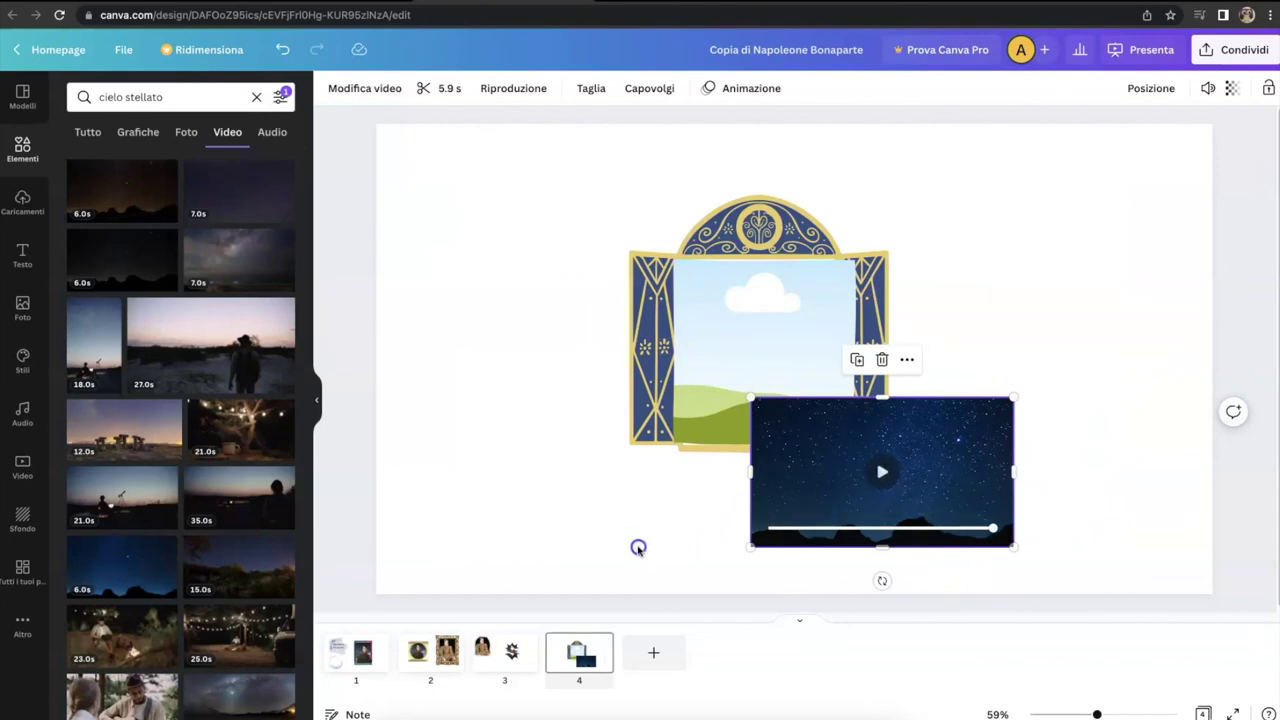
{"action": "left_click_drag", "start_coordinate": [810, 437], "coordinate": [707, 357]}
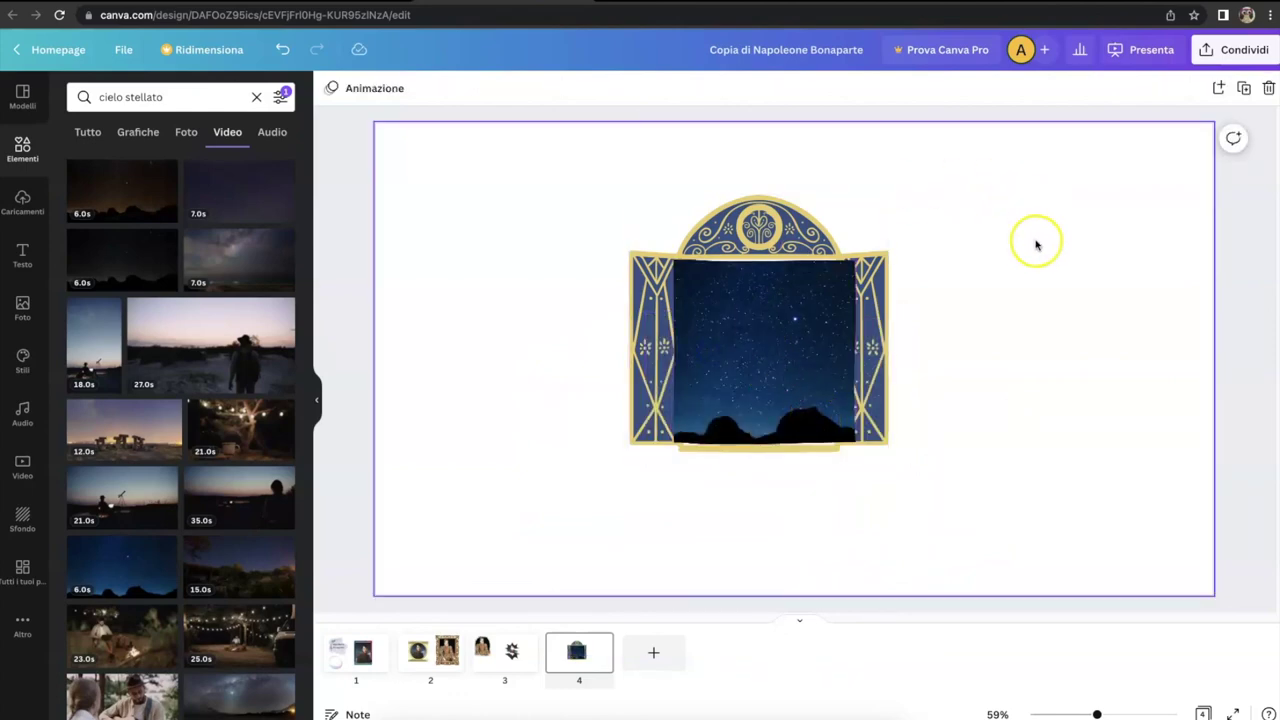
Send the framed video backward behind the window graphic and enlarge it slightly to fill the opening
{"action": "left_click", "coordinate": [807, 327]}
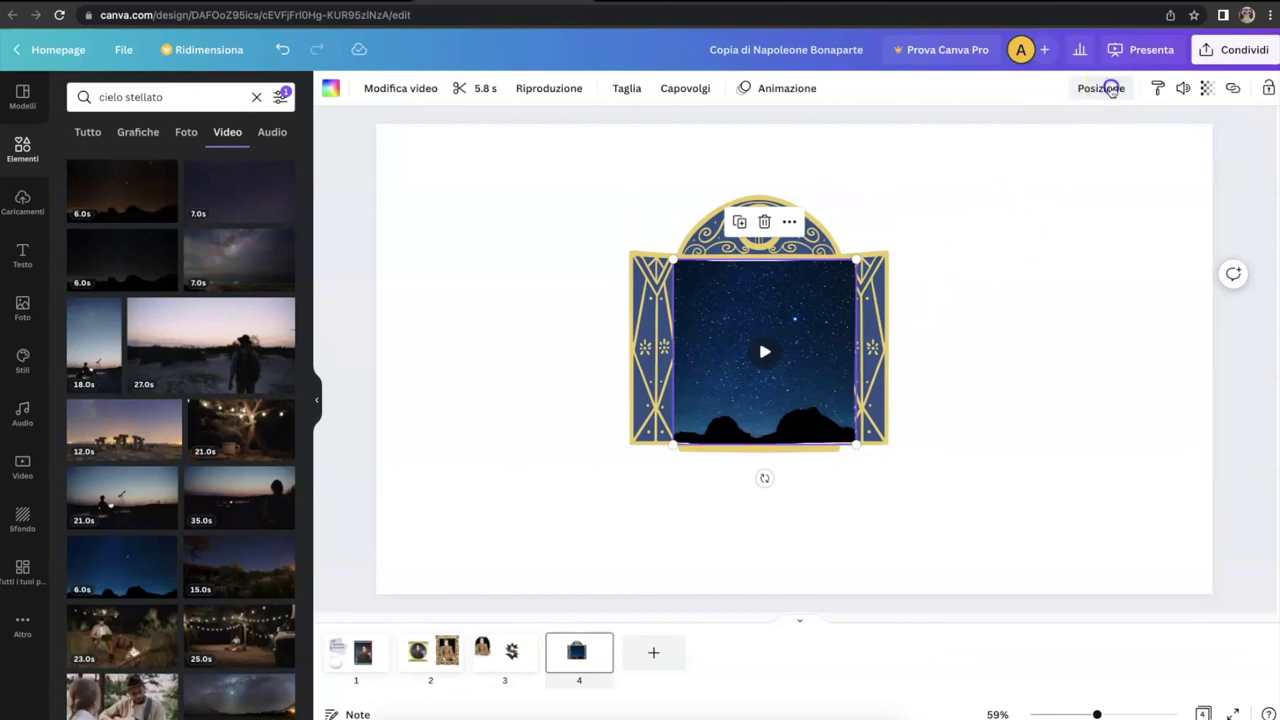
{"action": "left_click", "coordinate": [1105, 88]}
{"action": "left_click", "coordinate": [1075, 133]}
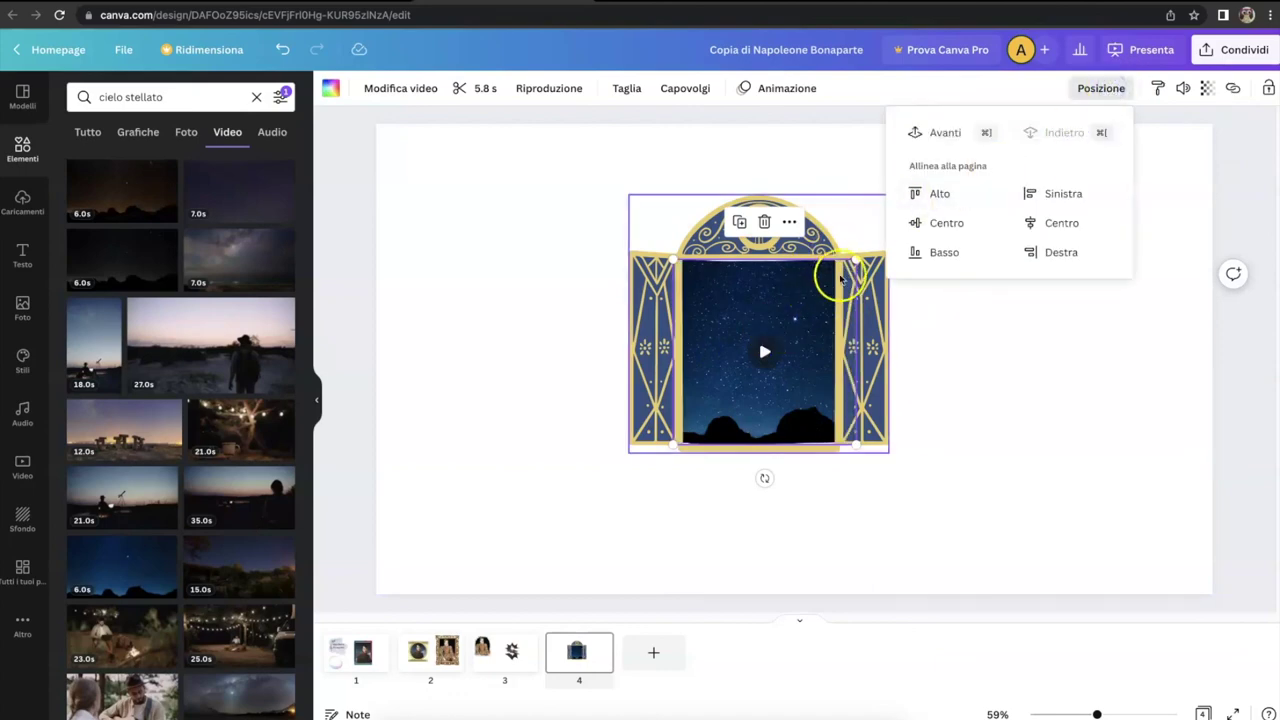
{"action": "left_click", "coordinate": [856, 260]}
{"action": "left_click_drag", "start_coordinate": [856, 260], "coordinate": [858, 256]}
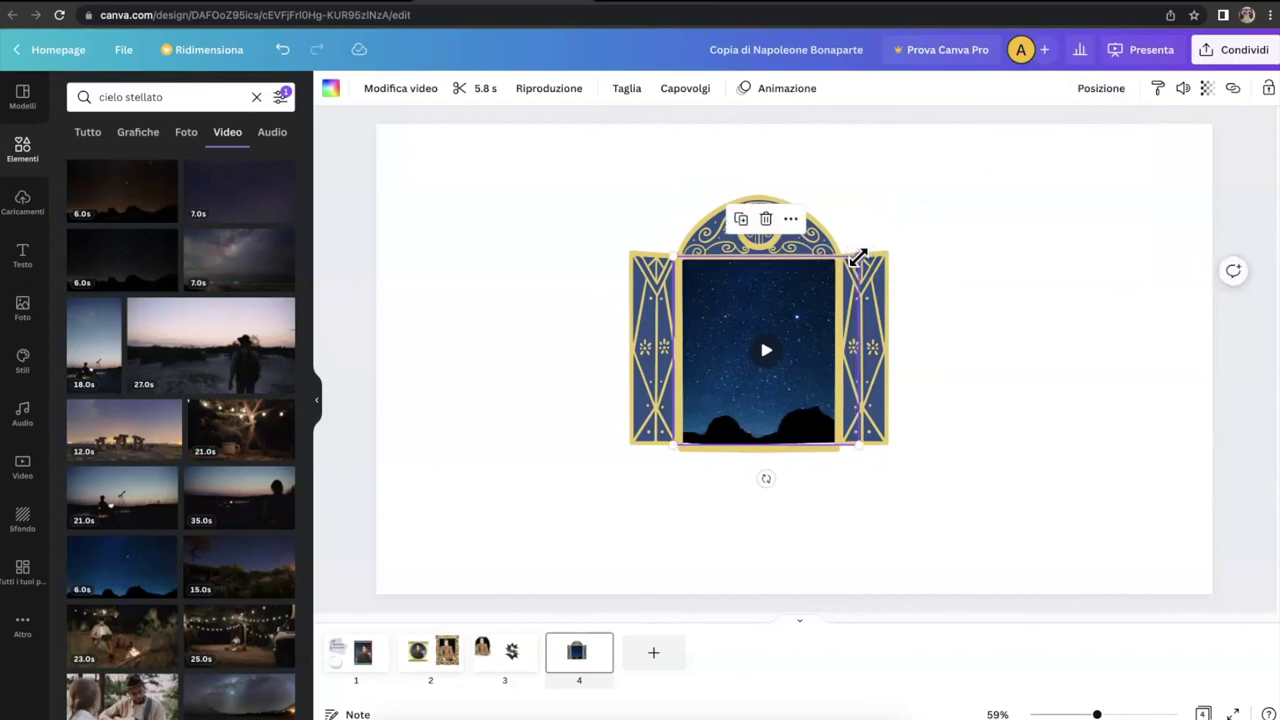
{"action": "left_click", "coordinate": [989, 394]}
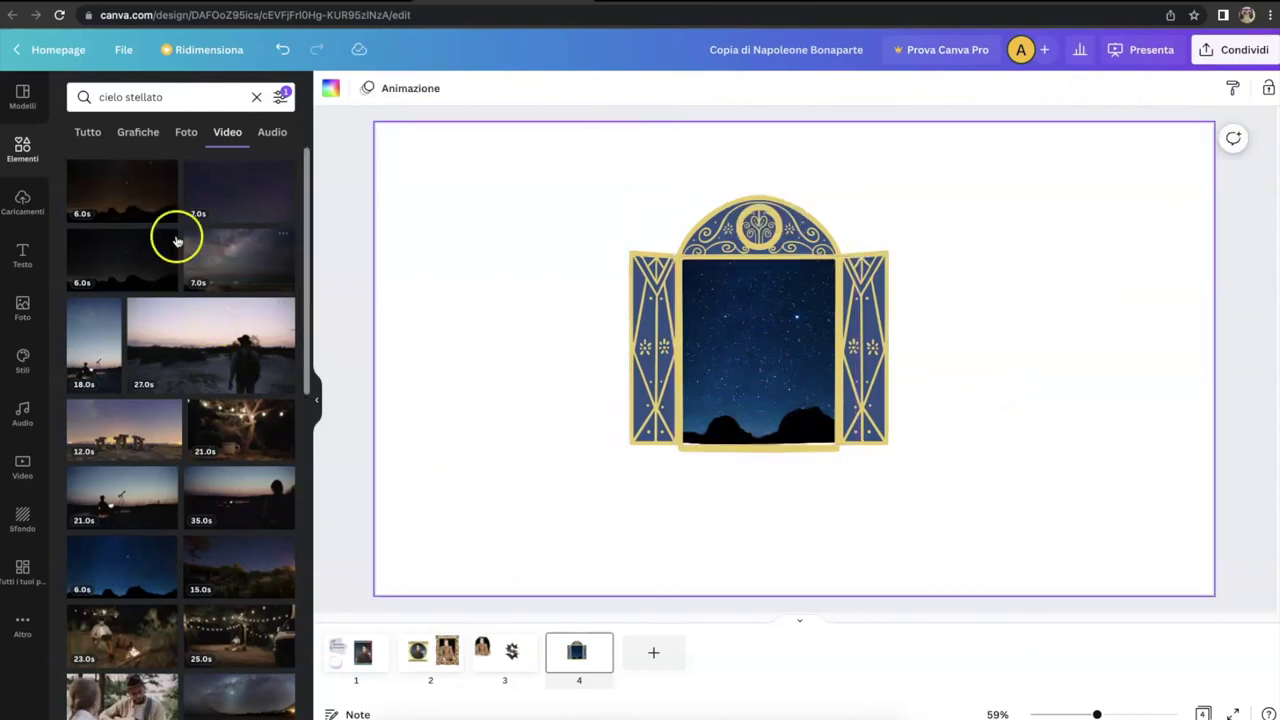
Set the grey brick wall image as the slide's background
{"action": "left_click", "coordinate": [23, 517]}
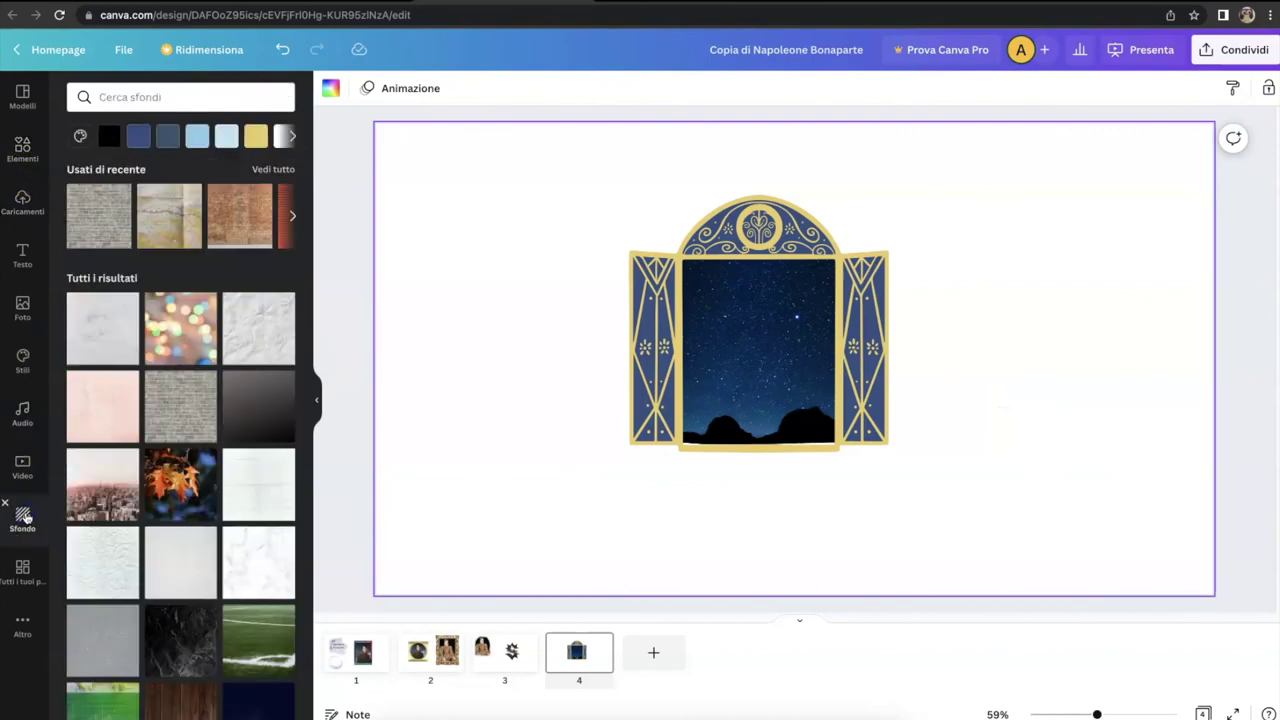
{"action": "left_click", "coordinate": [183, 426]}
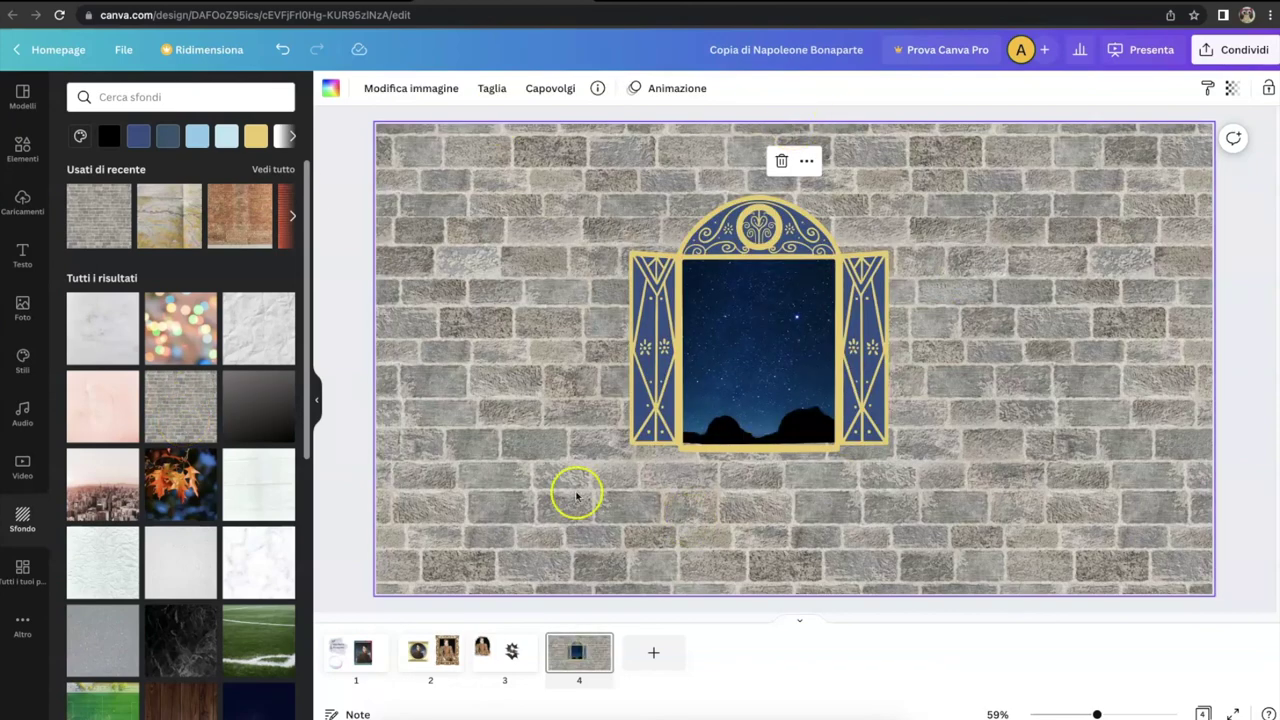
Preview the slide full screen, play the starry-sky video in the window, and return to the editor with the side panel collapsed
{"action": "left_click", "coordinate": [1130, 49]}
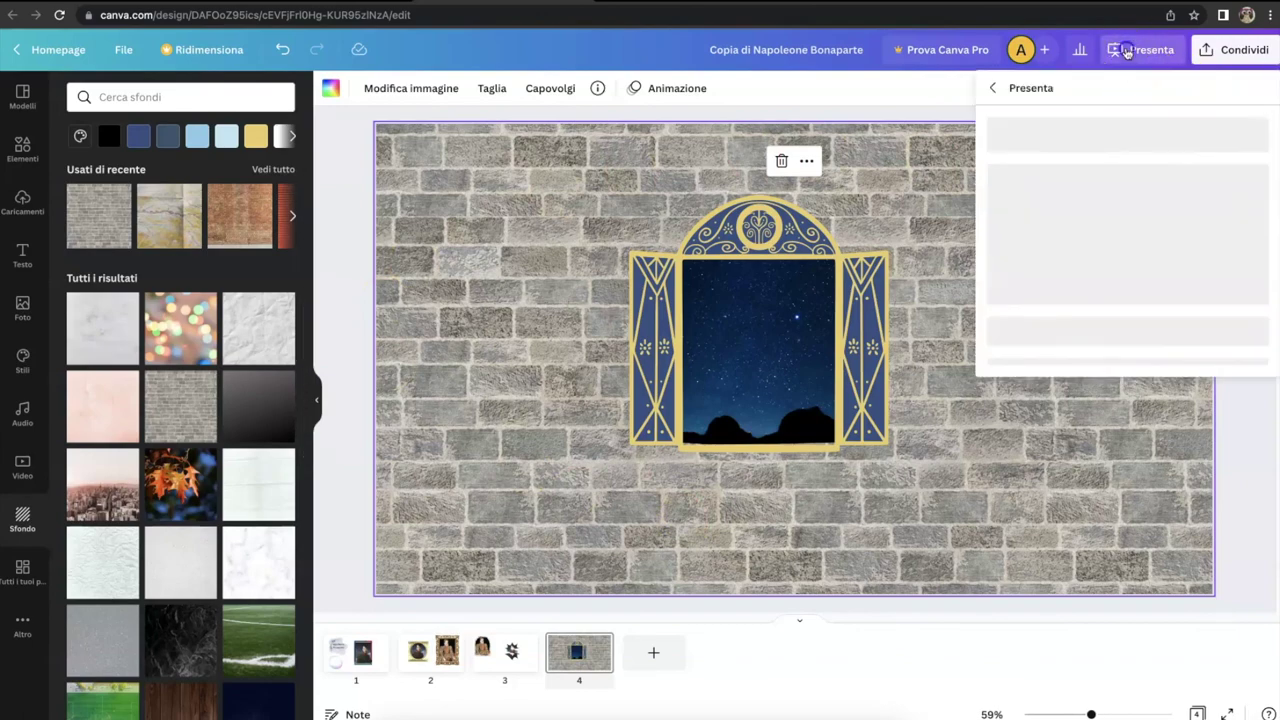
{"action": "left_click", "coordinate": [1127, 190]}
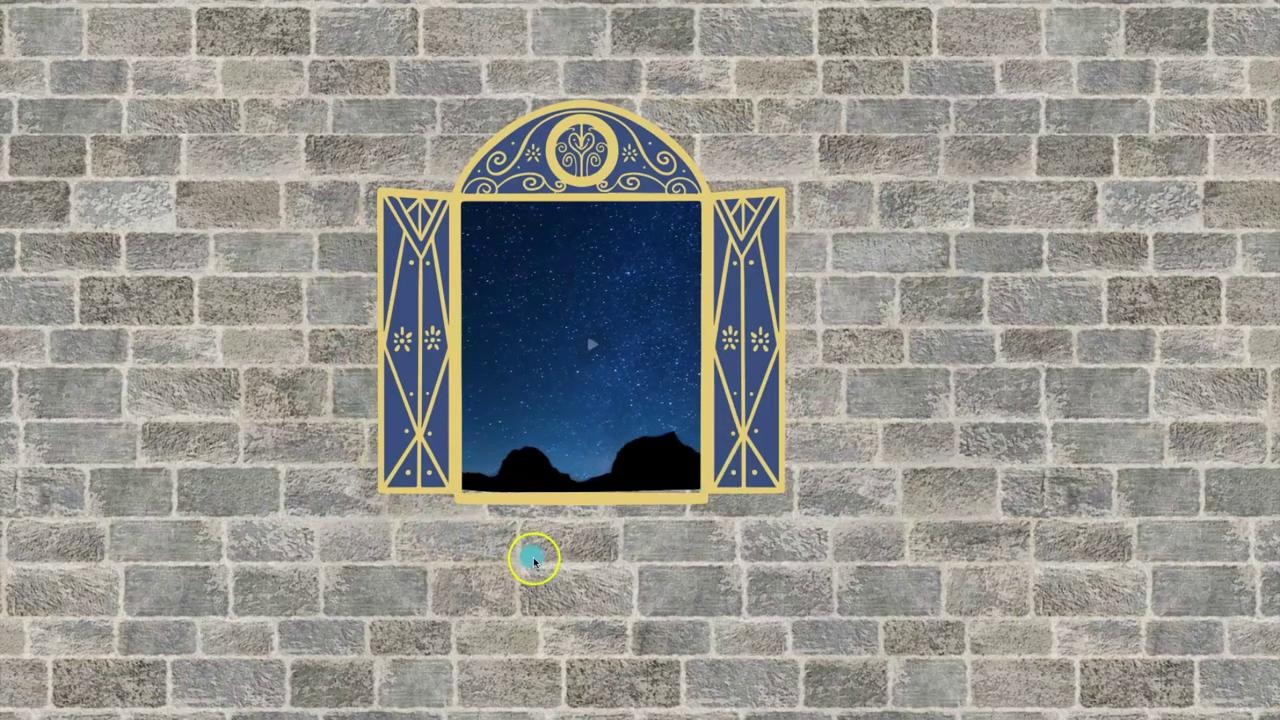
{"action": "left_click", "coordinate": [589, 344]}
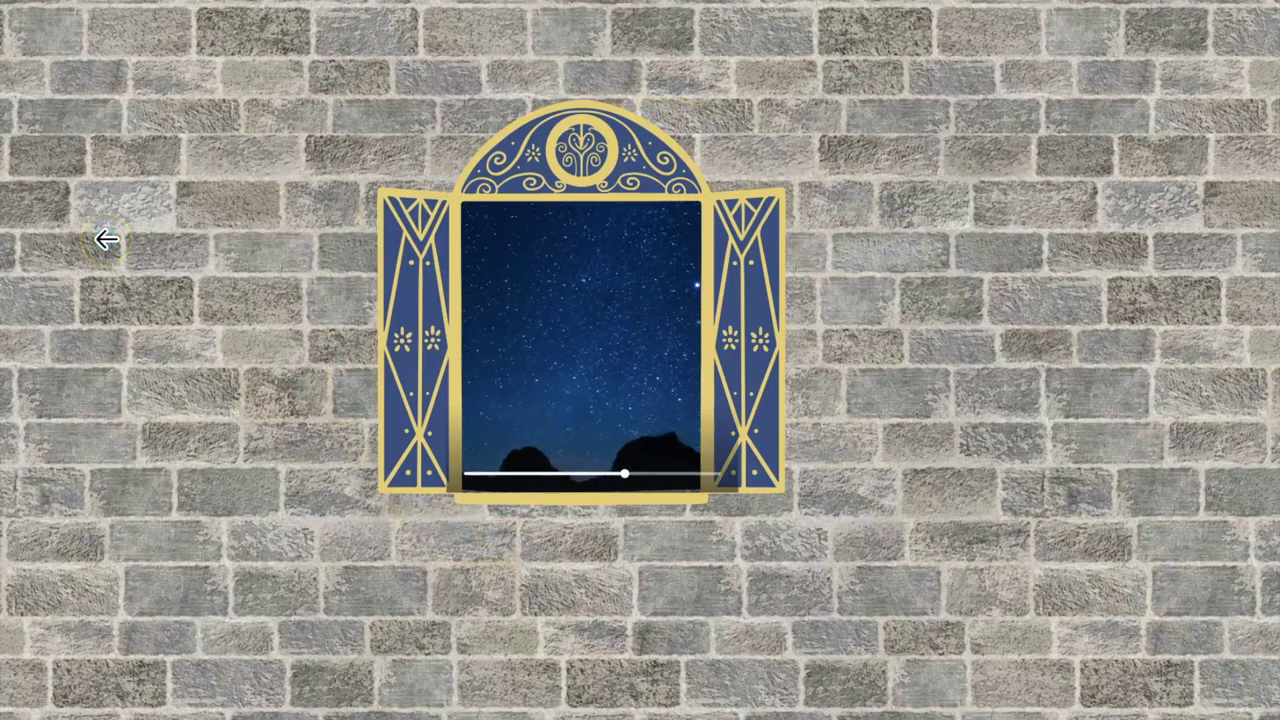
{"action": "key", "text": "Escape"}
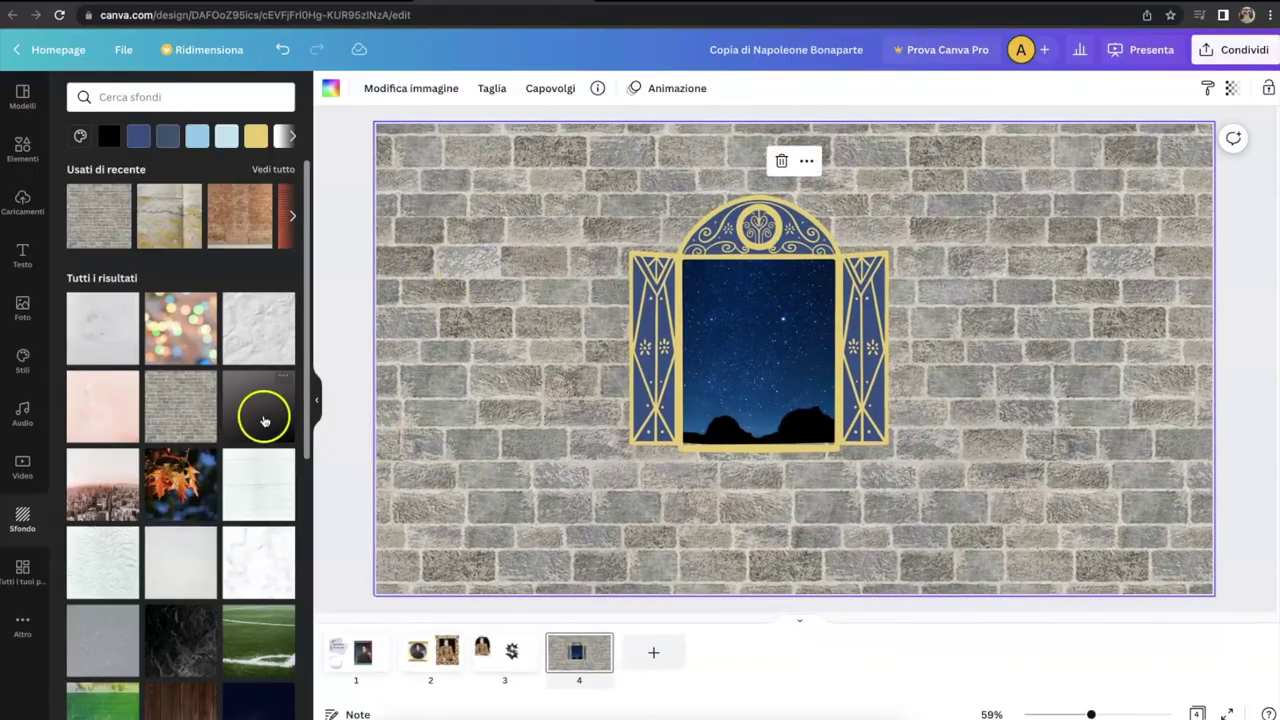
{"action": "left_click", "coordinate": [316, 399]}
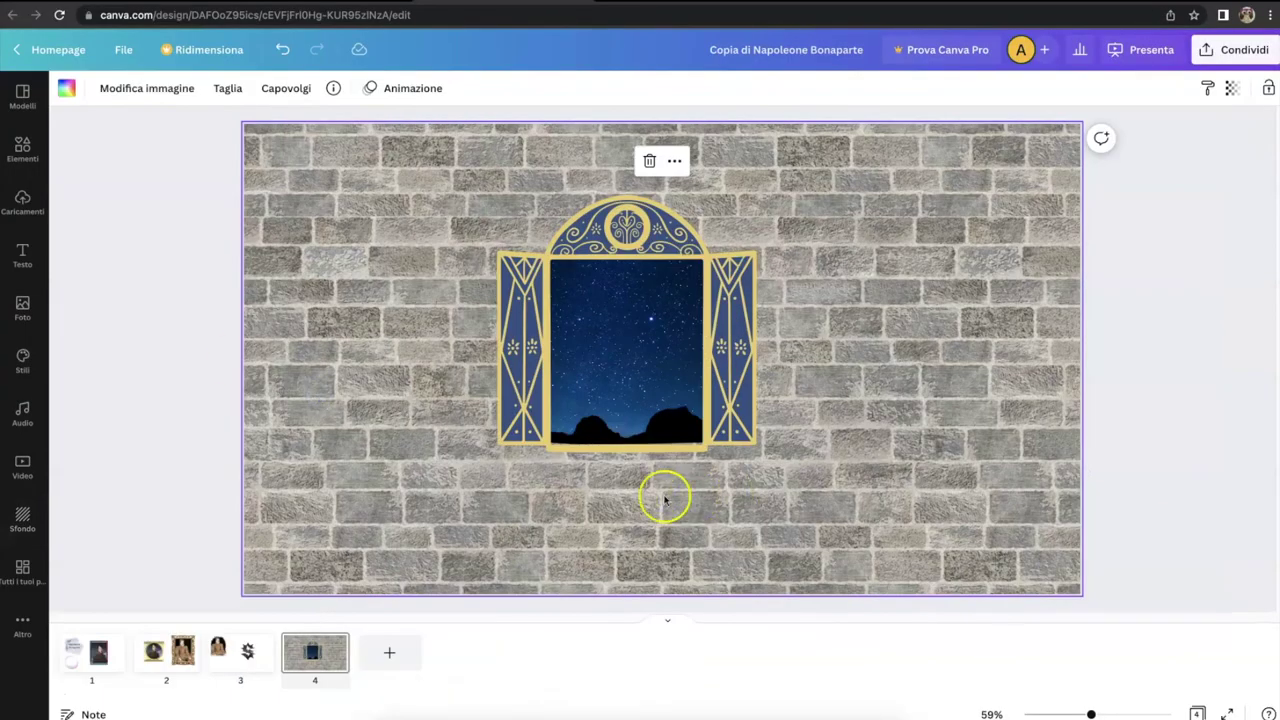
{"action": "mouse_move", "coordinate": [332, 662]}
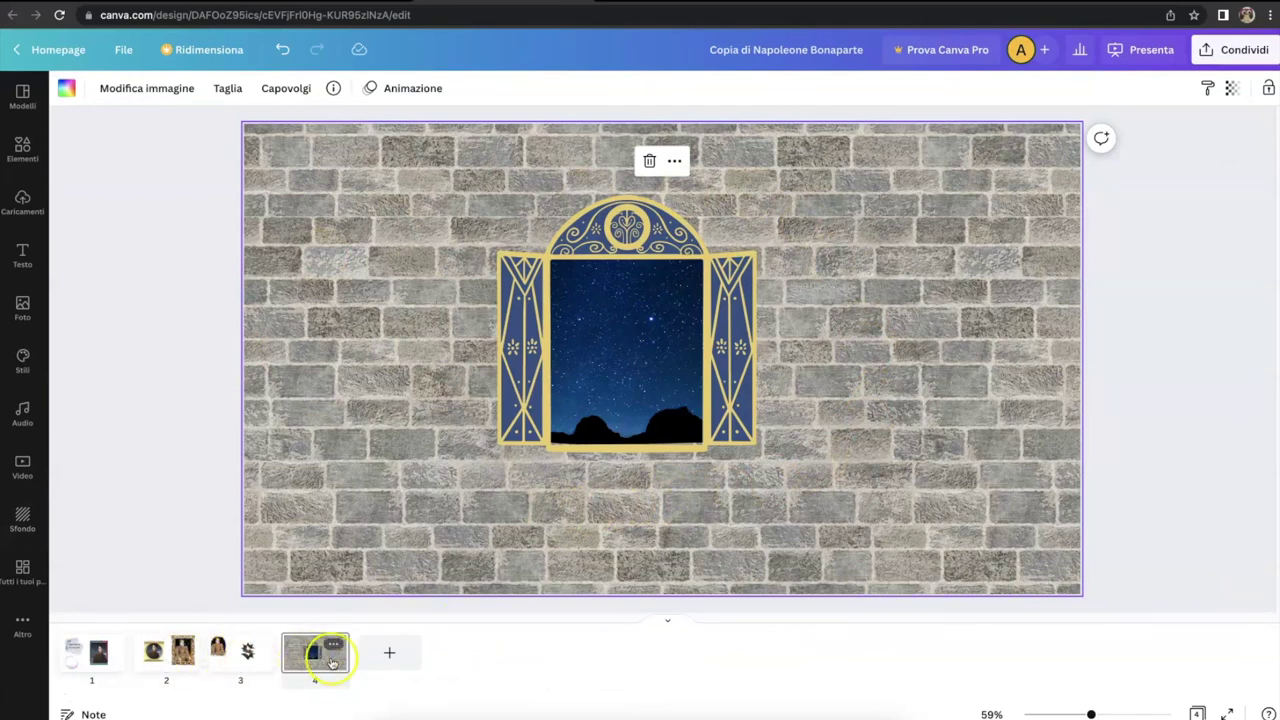